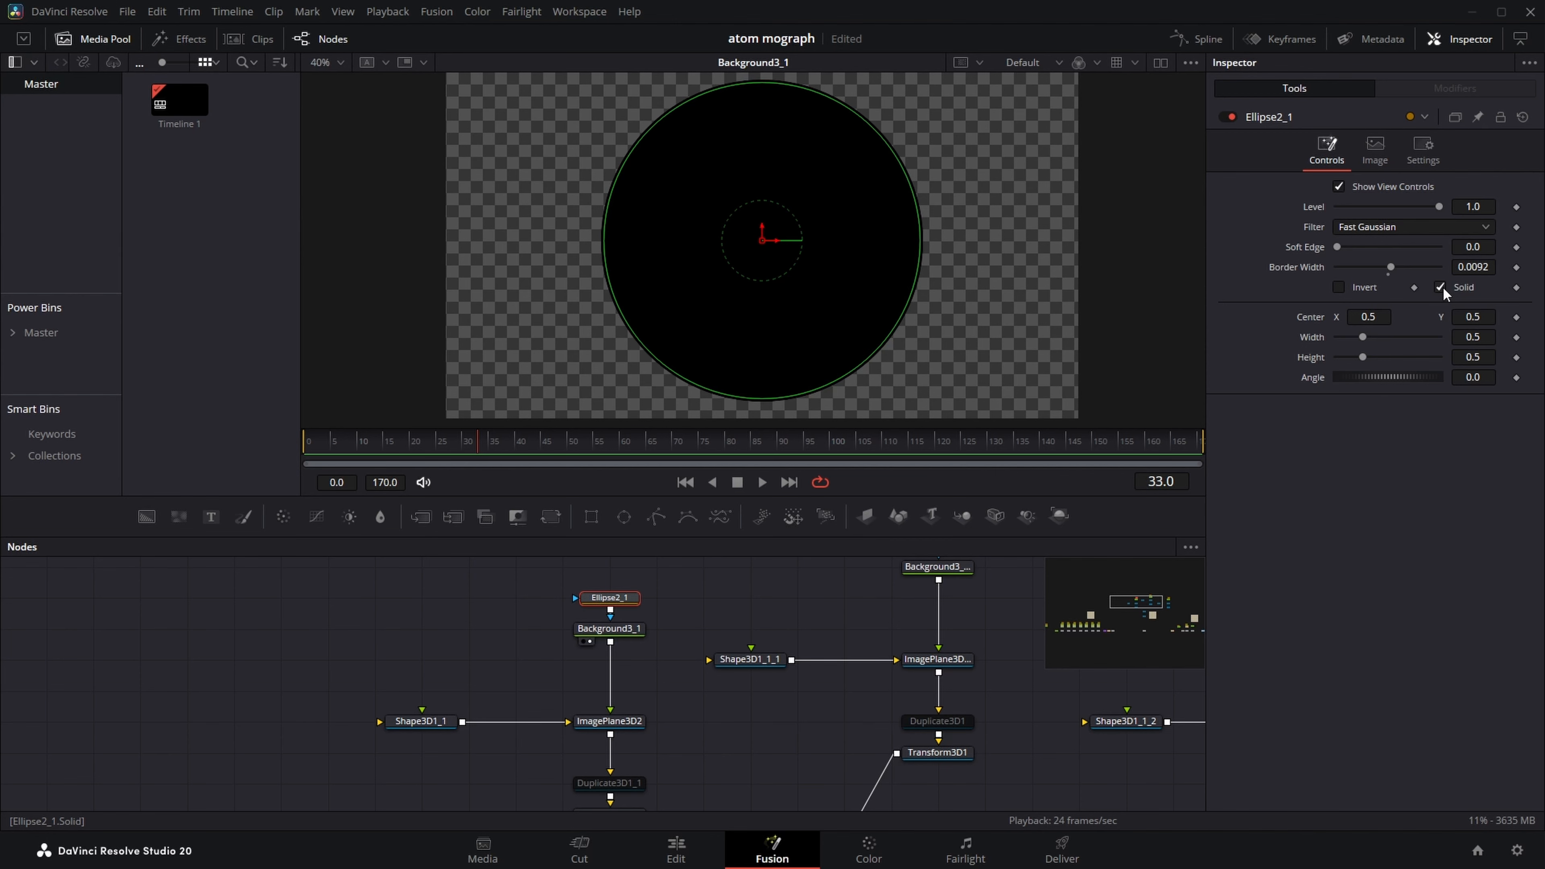
Turn off the Solid option of the Ellipse2_1 mask to make the circle an outline ring
{"action": "left_click", "coordinate": [1440, 287]}
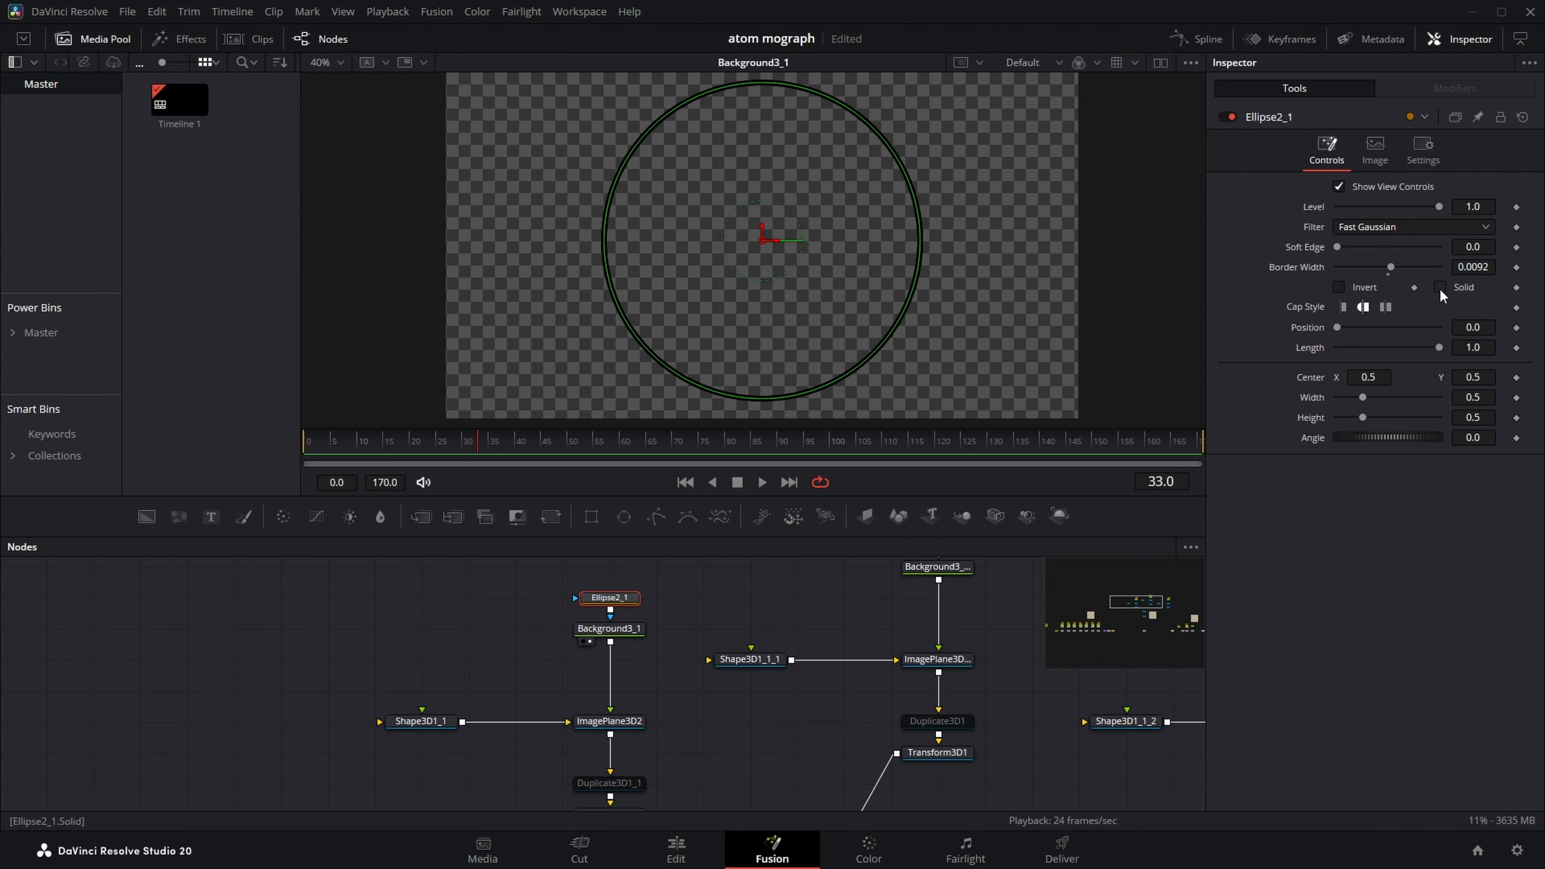
{"action": "left_click", "coordinate": [985, 614]}
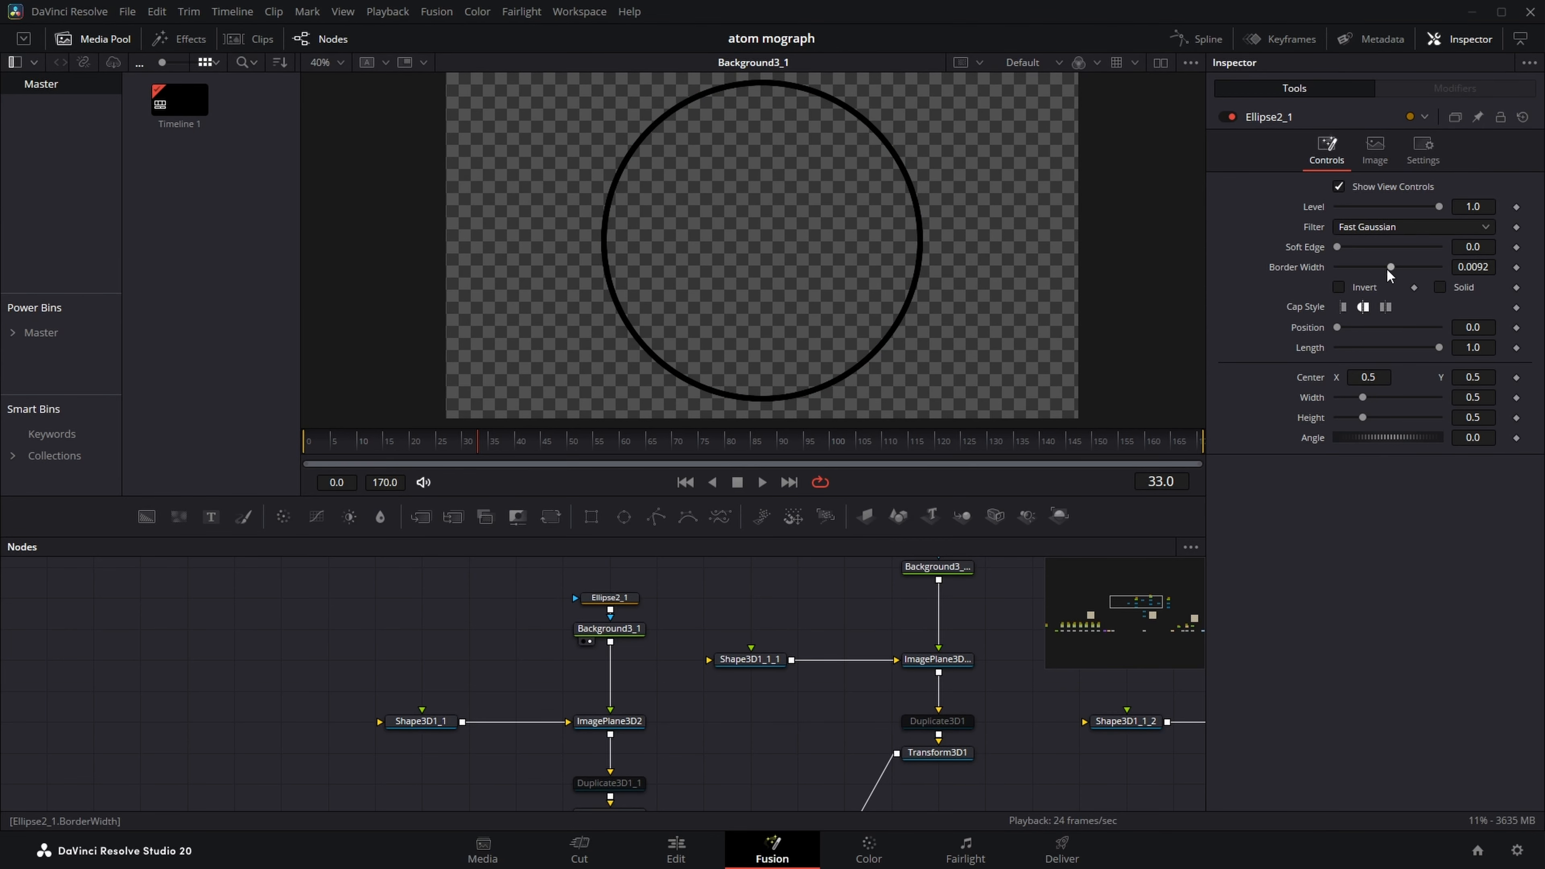
Display ImagePlane3D2 in the 3D viewer and examine the ring with its attached sphere from several angles
{"action": "left_click", "coordinate": [428, 724]}
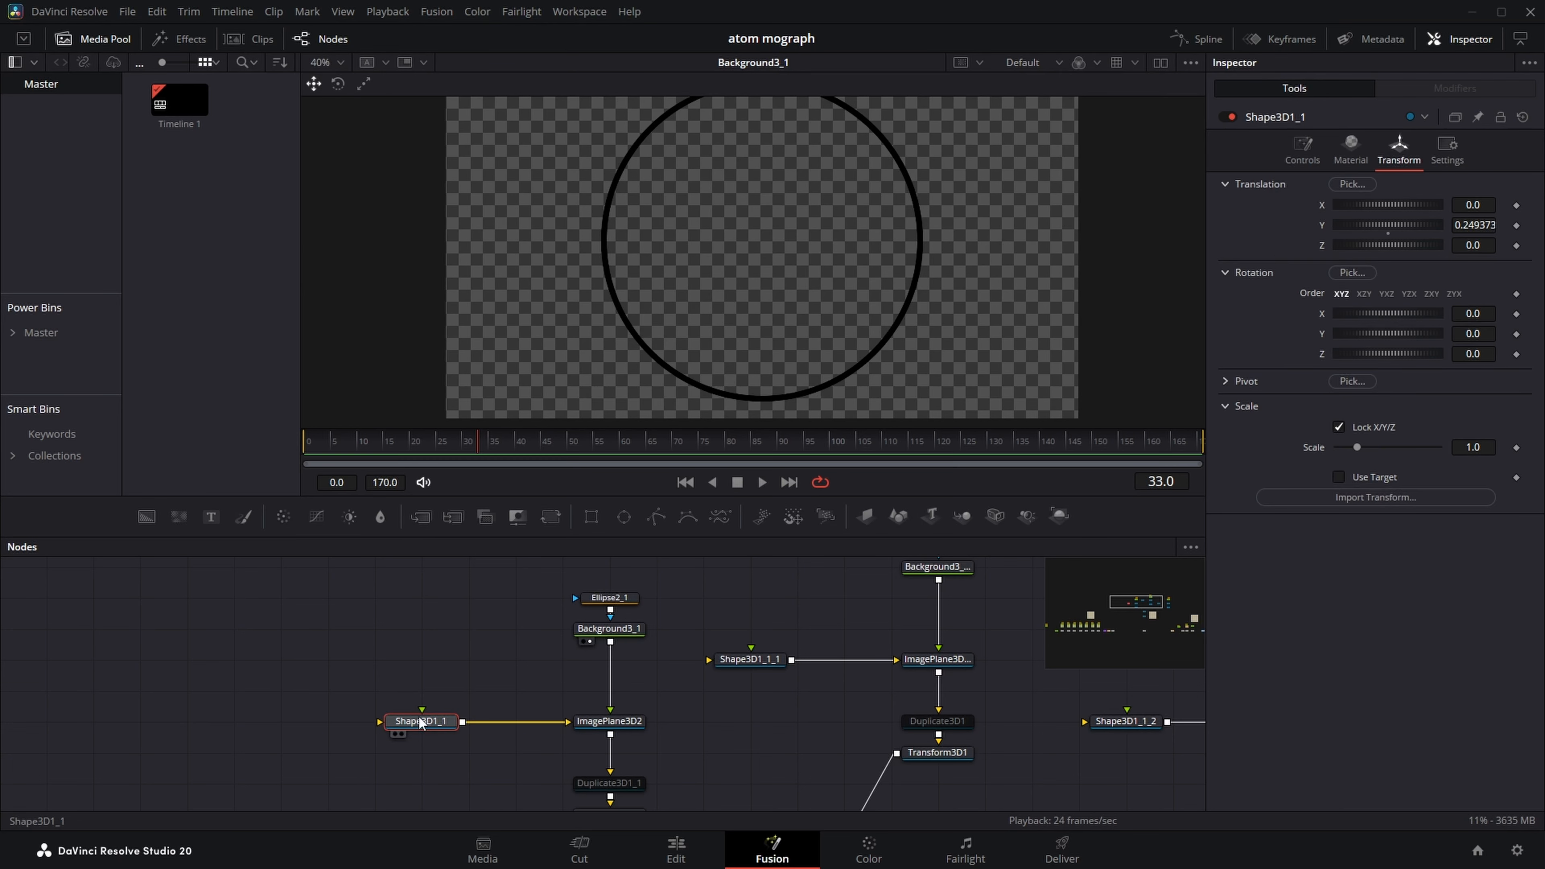
{"action": "left_click", "coordinate": [609, 721]}
{"action": "key", "text": "1"}
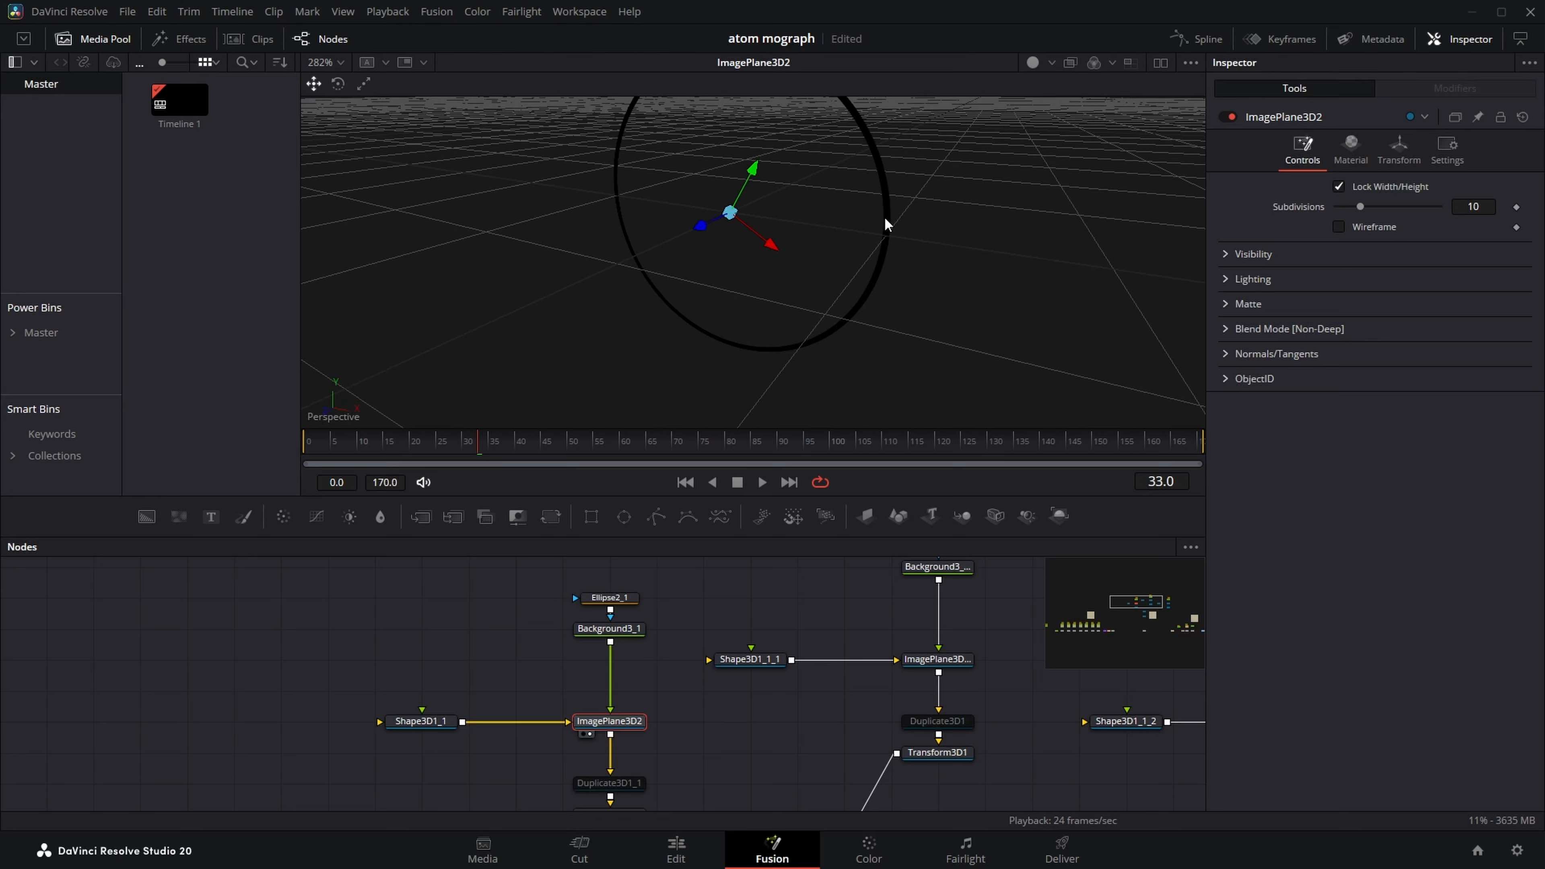
{"action": "left_click_drag", "start_coordinate": [903, 207], "coordinate": [800, 210]}
{"action": "right_click", "coordinate": [799, 210]}
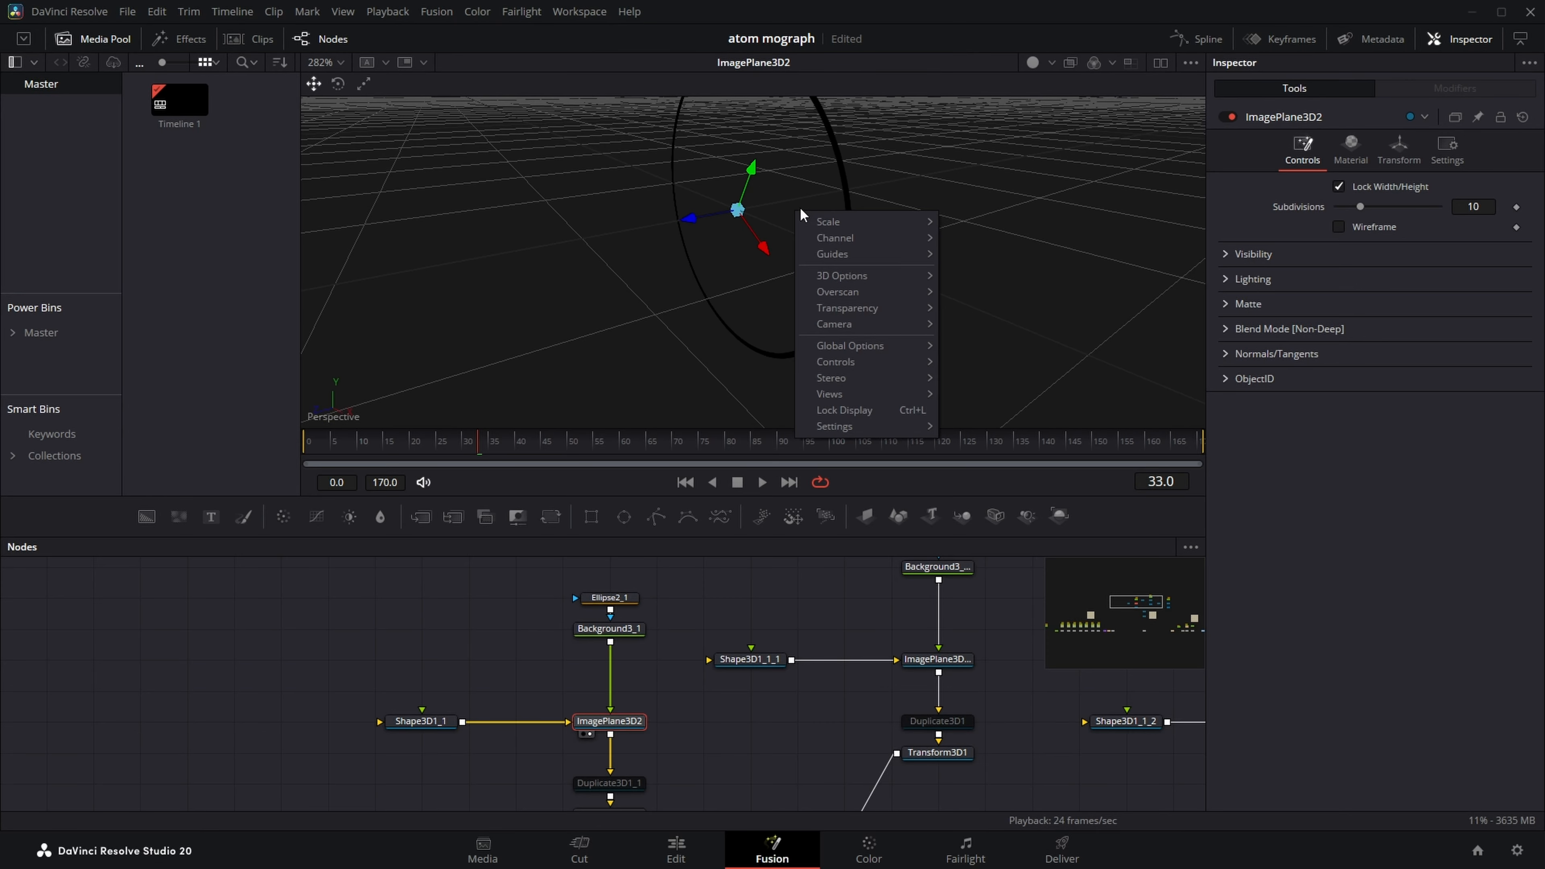
{"action": "left_click", "coordinate": [1031, 174]}
{"action": "scroll", "coordinate": [865, 224], "scroll_direction": "down", "scroll_amount": 3}
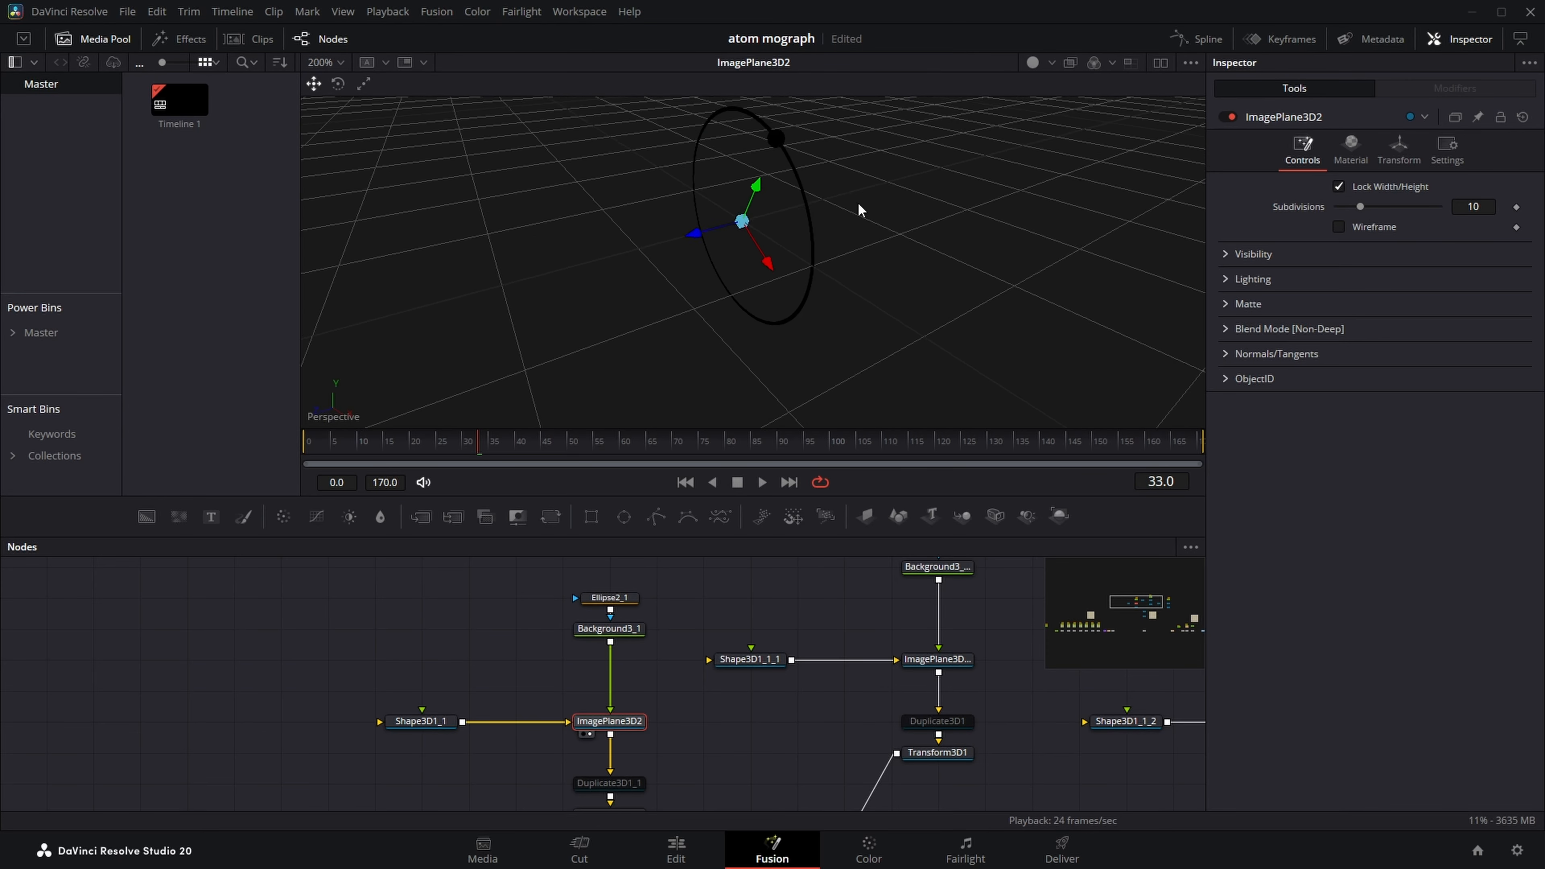
{"action": "left_click_drag", "start_coordinate": [865, 190], "coordinate": [950, 257]}
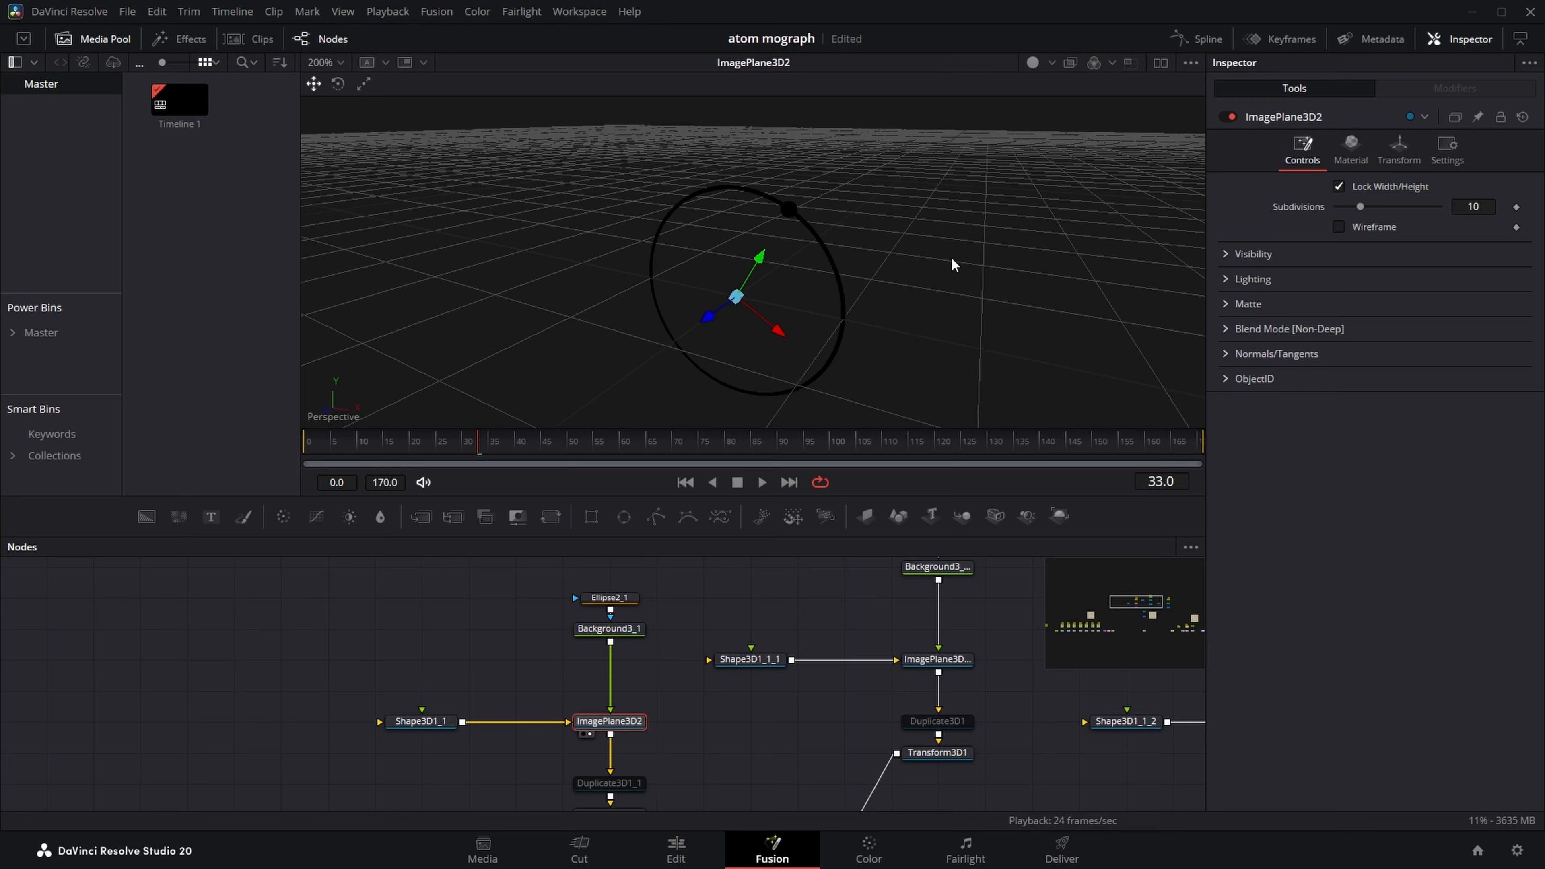
Select Shape3D1_1 and examine how its sphere sits on the ring from the side and front
{"action": "left_click", "coordinate": [421, 721]}
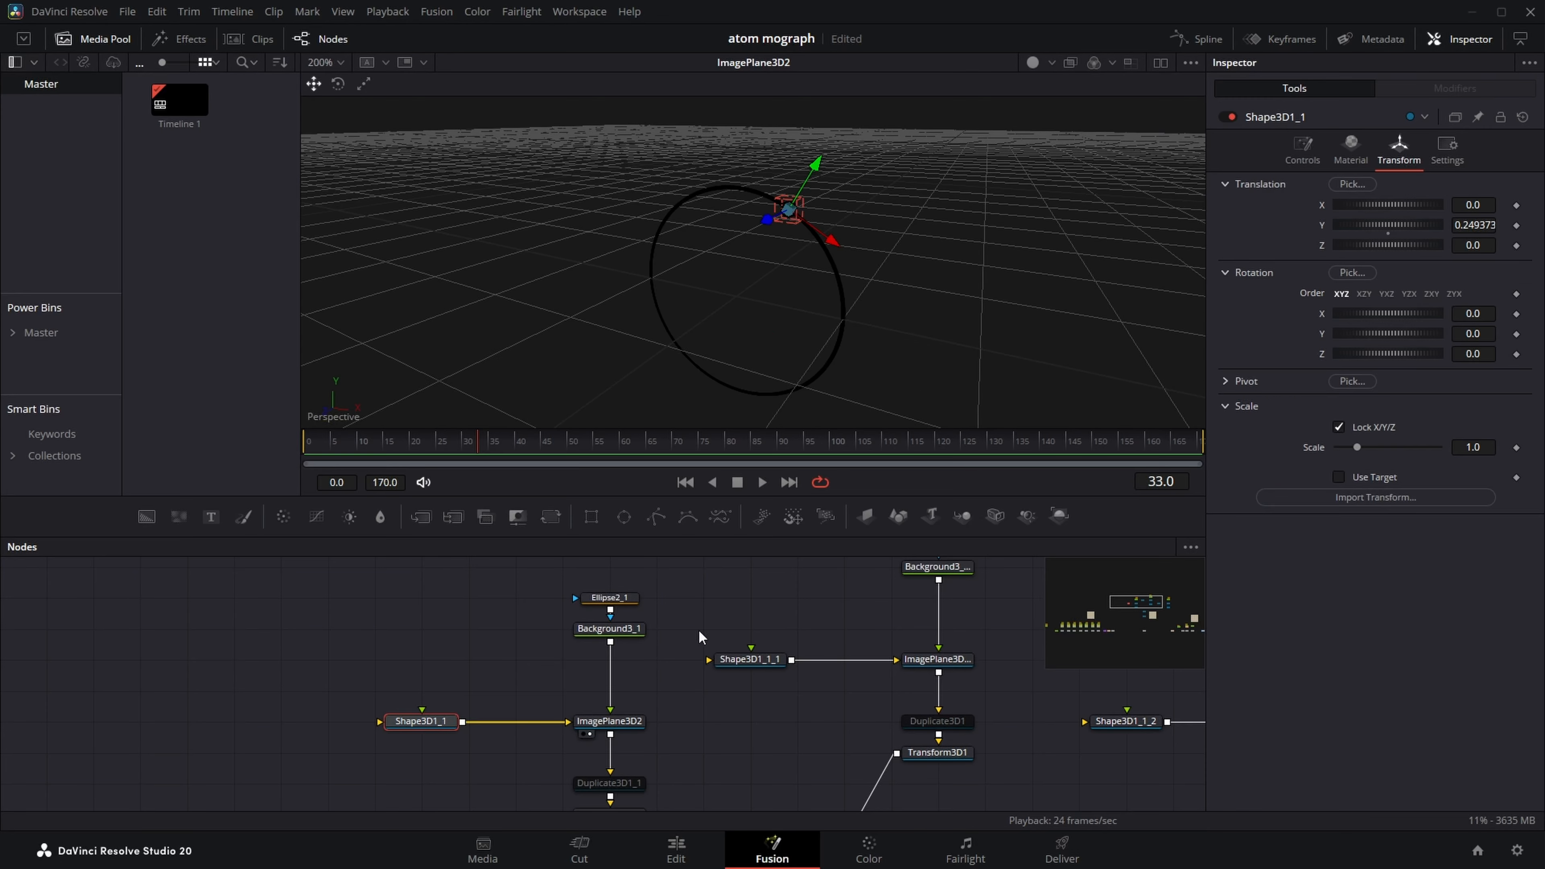
{"action": "left_click_drag", "start_coordinate": [778, 266], "coordinate": [838, 314]}
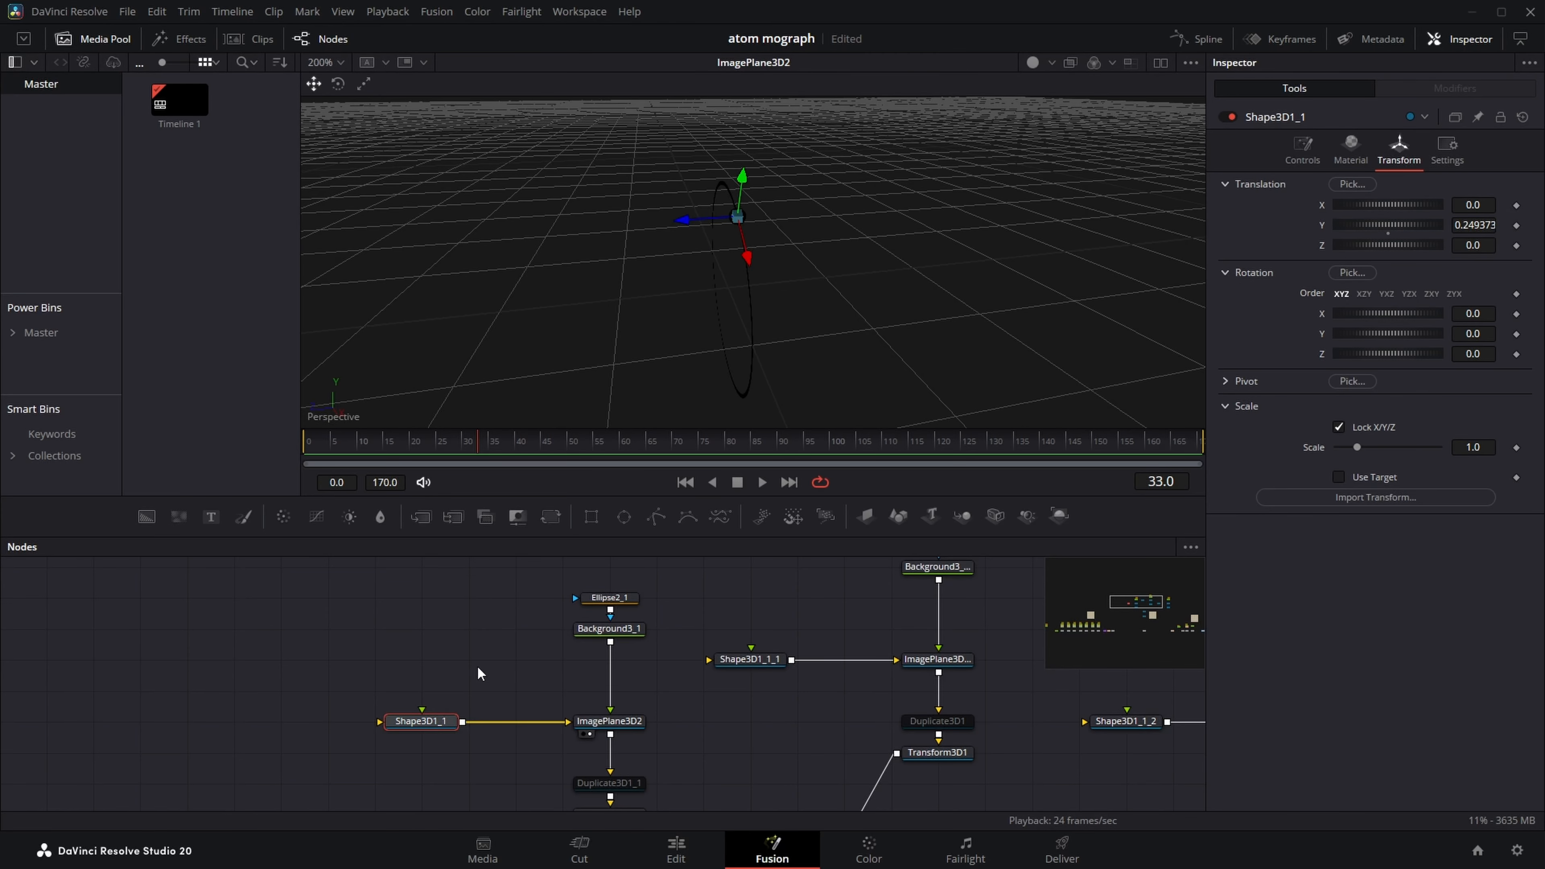
{"action": "left_click", "coordinate": [458, 661]}
{"action": "scroll", "coordinate": [705, 268], "scroll_direction": "up", "scroll_amount": 3}
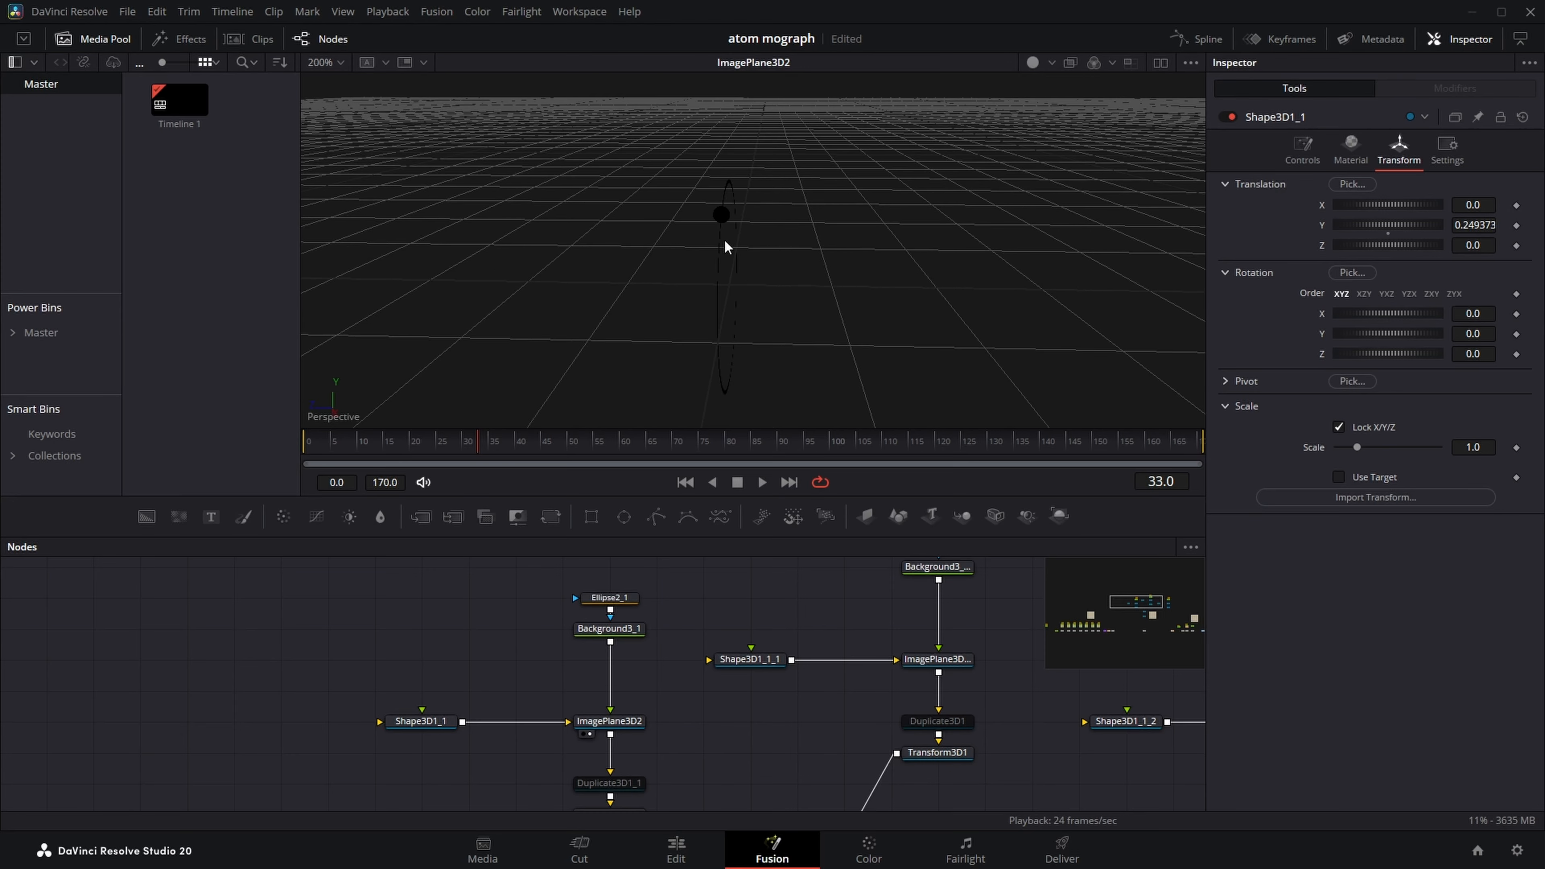
{"action": "left_click_drag", "start_coordinate": [730, 248], "coordinate": [1086, 212]}
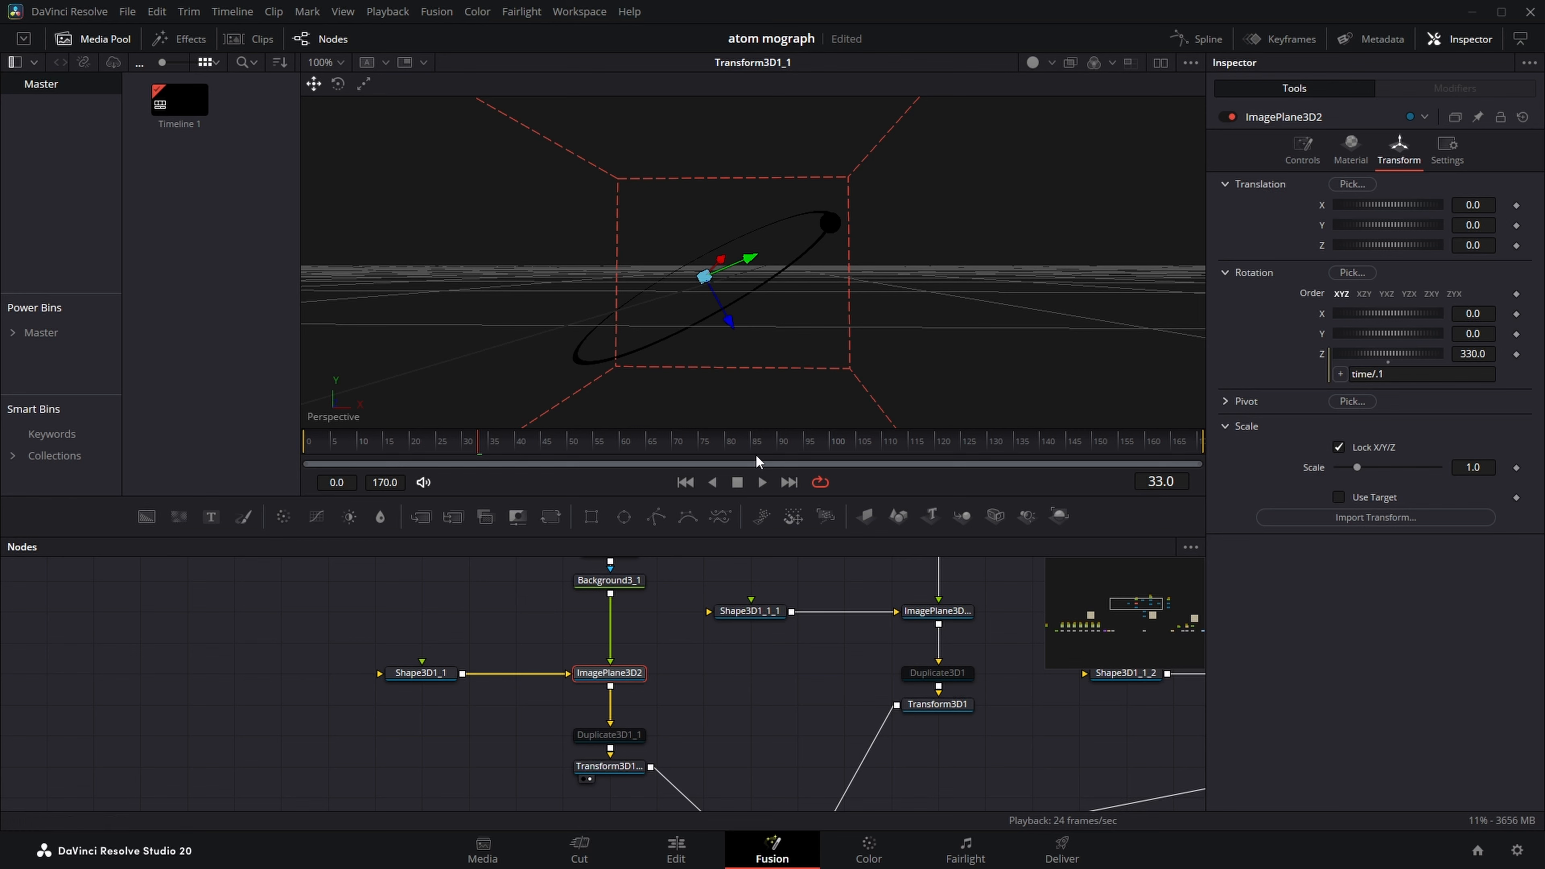
Scrub the timeline to examine how the time/.1 expression on ImagePlane3D2's Z rotation moves the sphere around the ring
{"action": "left_click_drag", "start_coordinate": [774, 444], "coordinate": [1051, 443]}
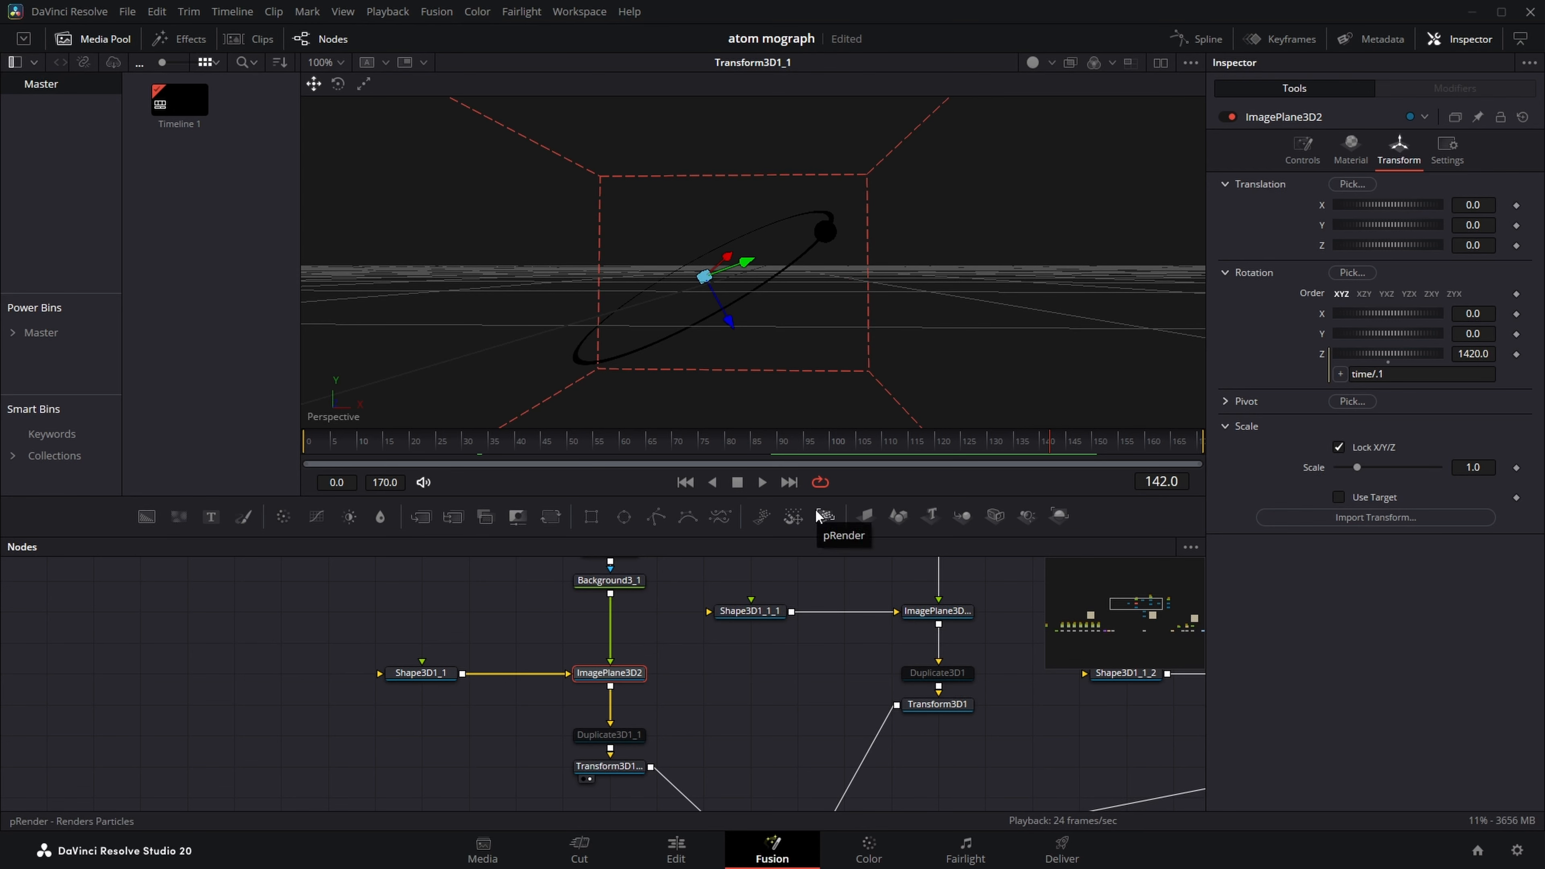
{"action": "left_click_drag", "start_coordinate": [912, 447], "coordinate": [688, 503]}
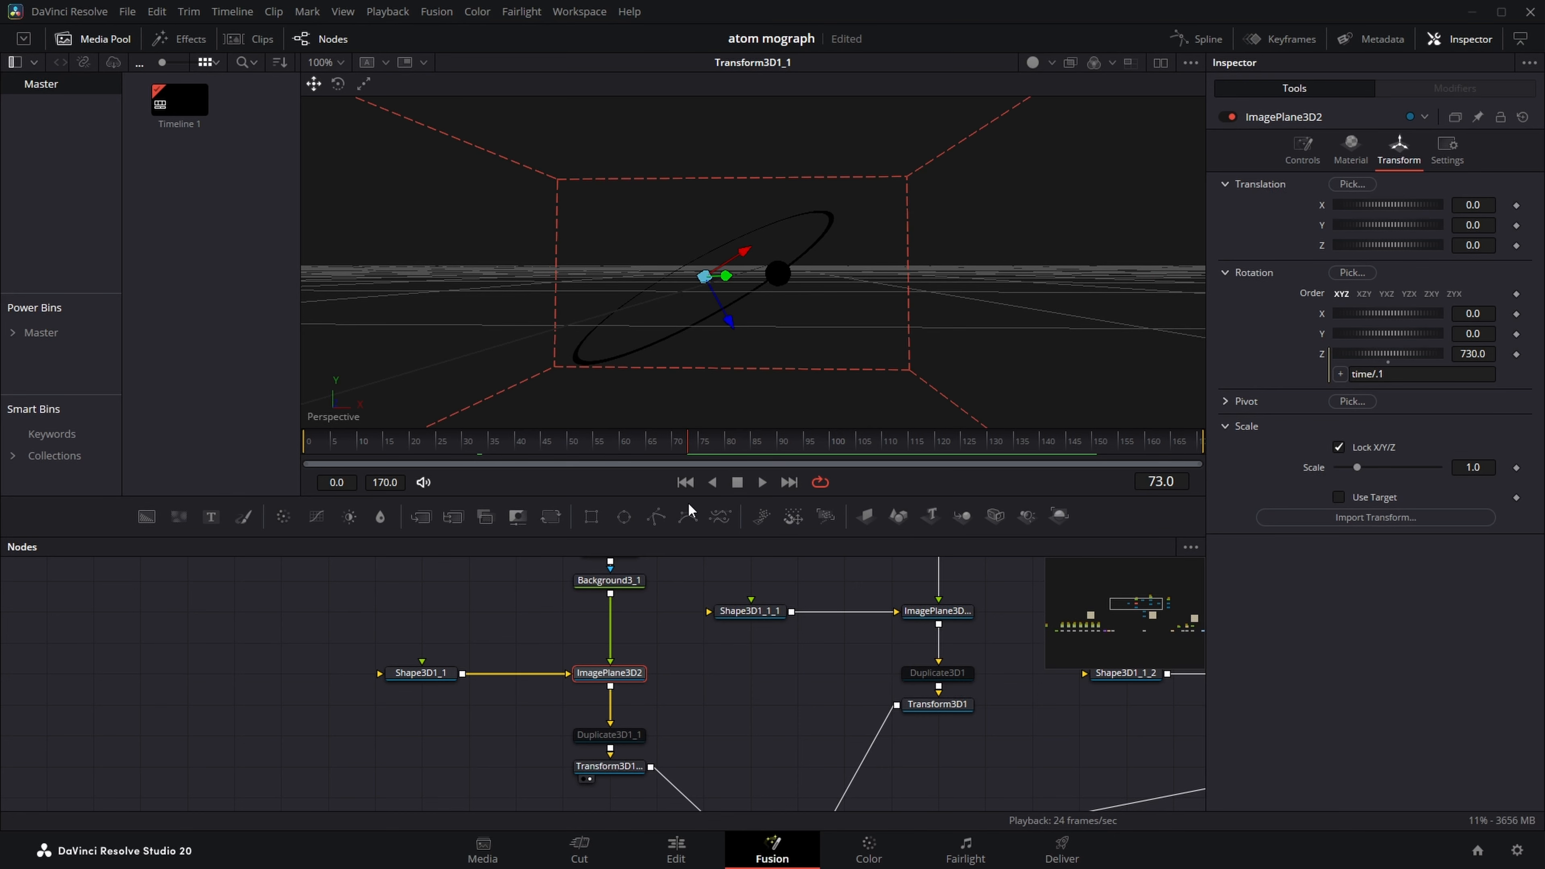
{"action": "left_click_drag", "start_coordinate": [881, 305], "coordinate": [869, 353]}
{"action": "left_click_drag", "start_coordinate": [687, 455], "coordinate": [570, 478]}
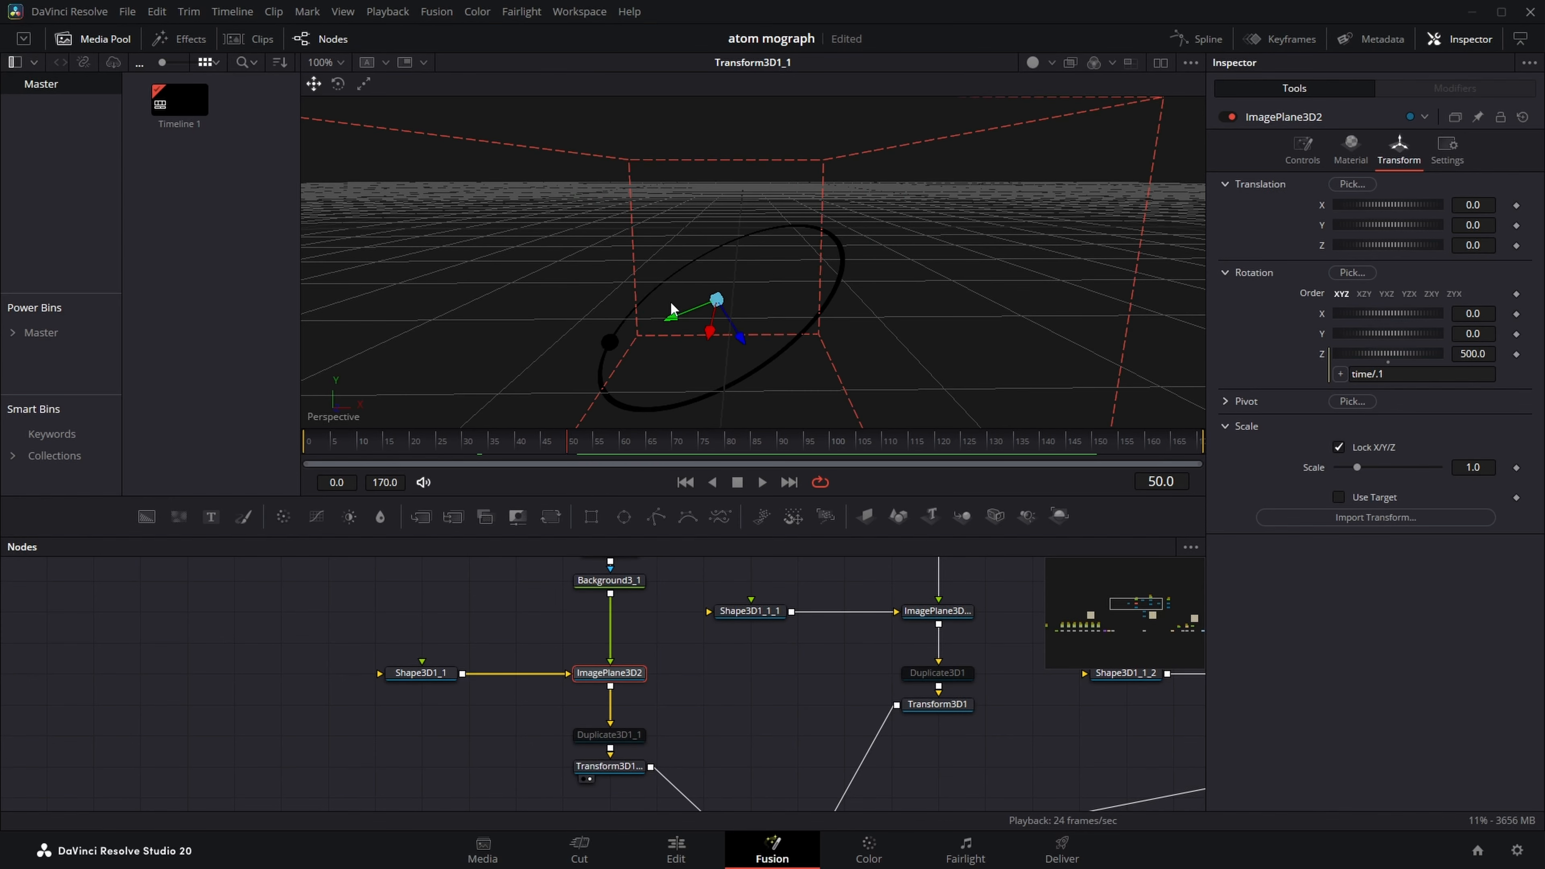
Compare the outputs of ImagePlane3D2 and Transform3D1_1 in the viewer, and scrub back to frame 26 with the tilted ring shown
{"action": "left_click", "coordinate": [418, 673]}
{"action": "left_click", "coordinate": [620, 675]}
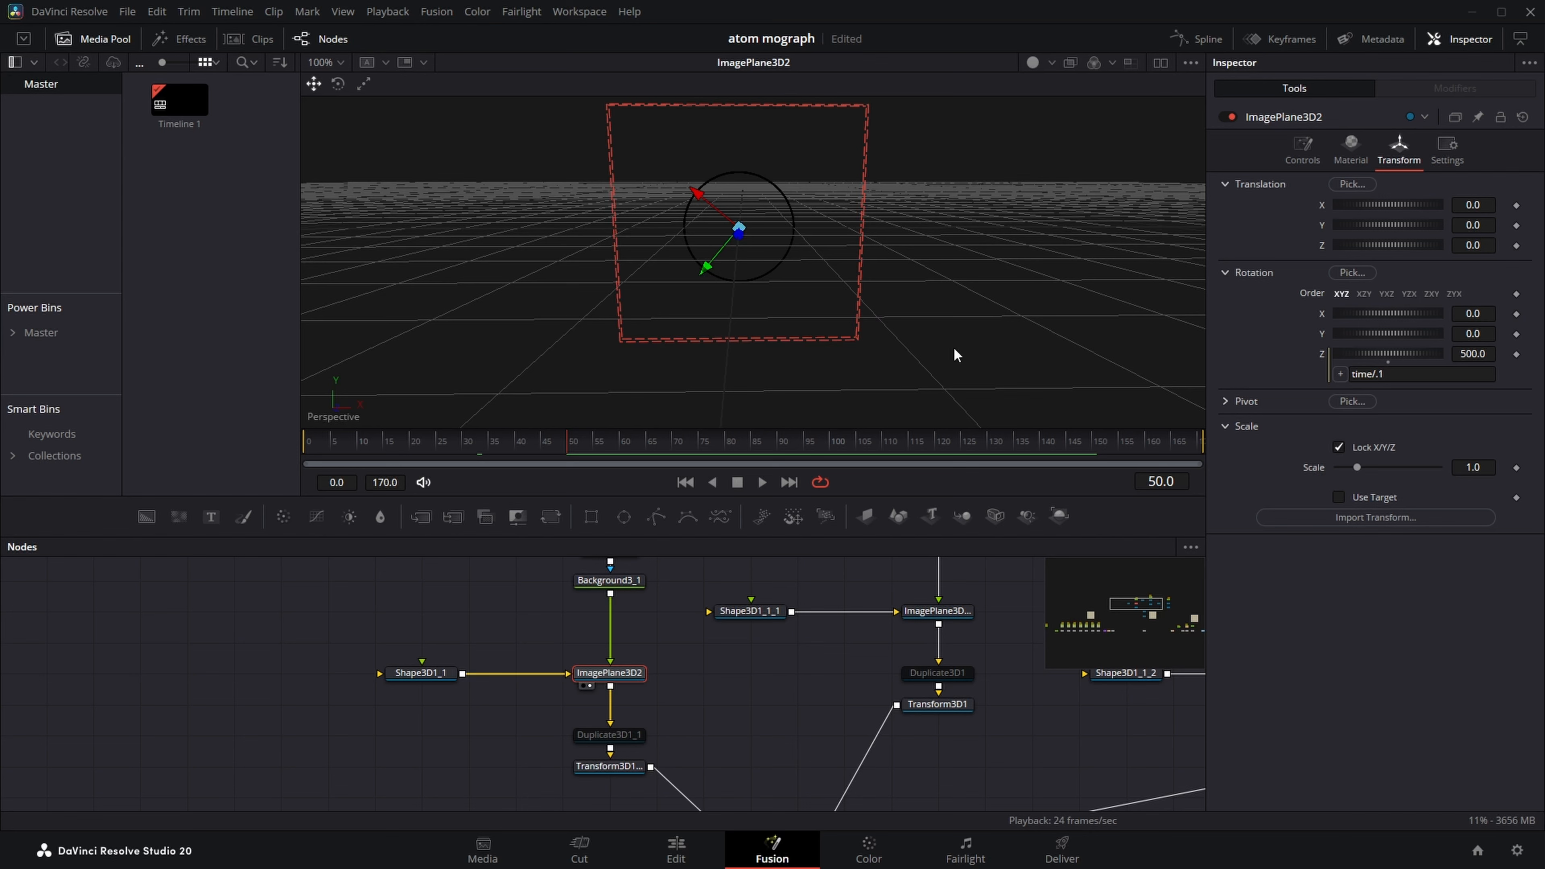
{"action": "left_click", "coordinate": [610, 766]}
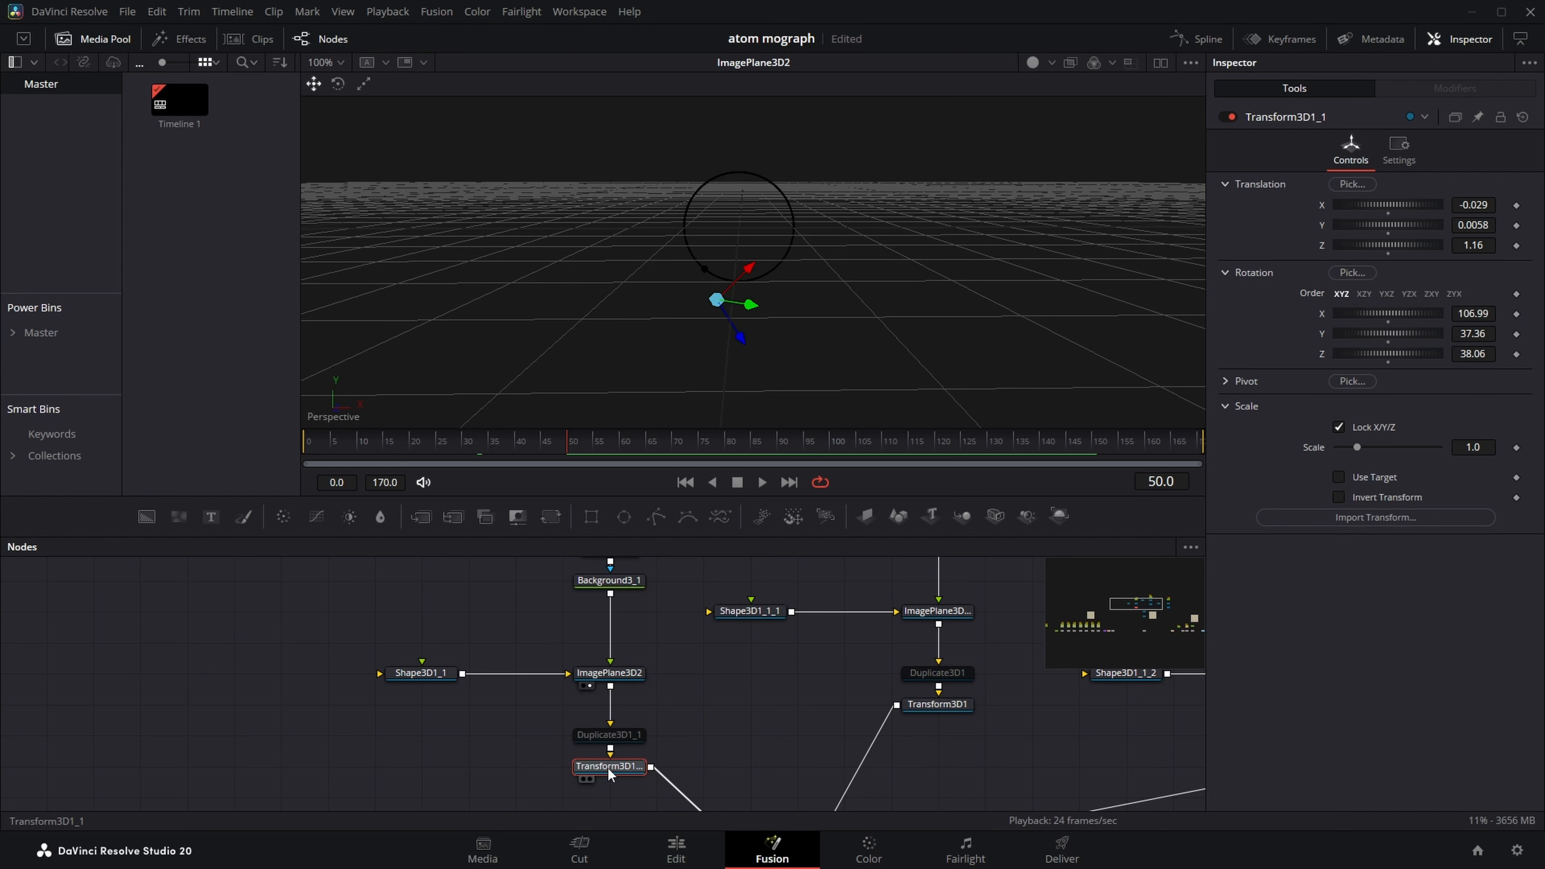
{"action": "left_click_drag", "start_coordinate": [617, 437], "coordinate": [444, 459]}
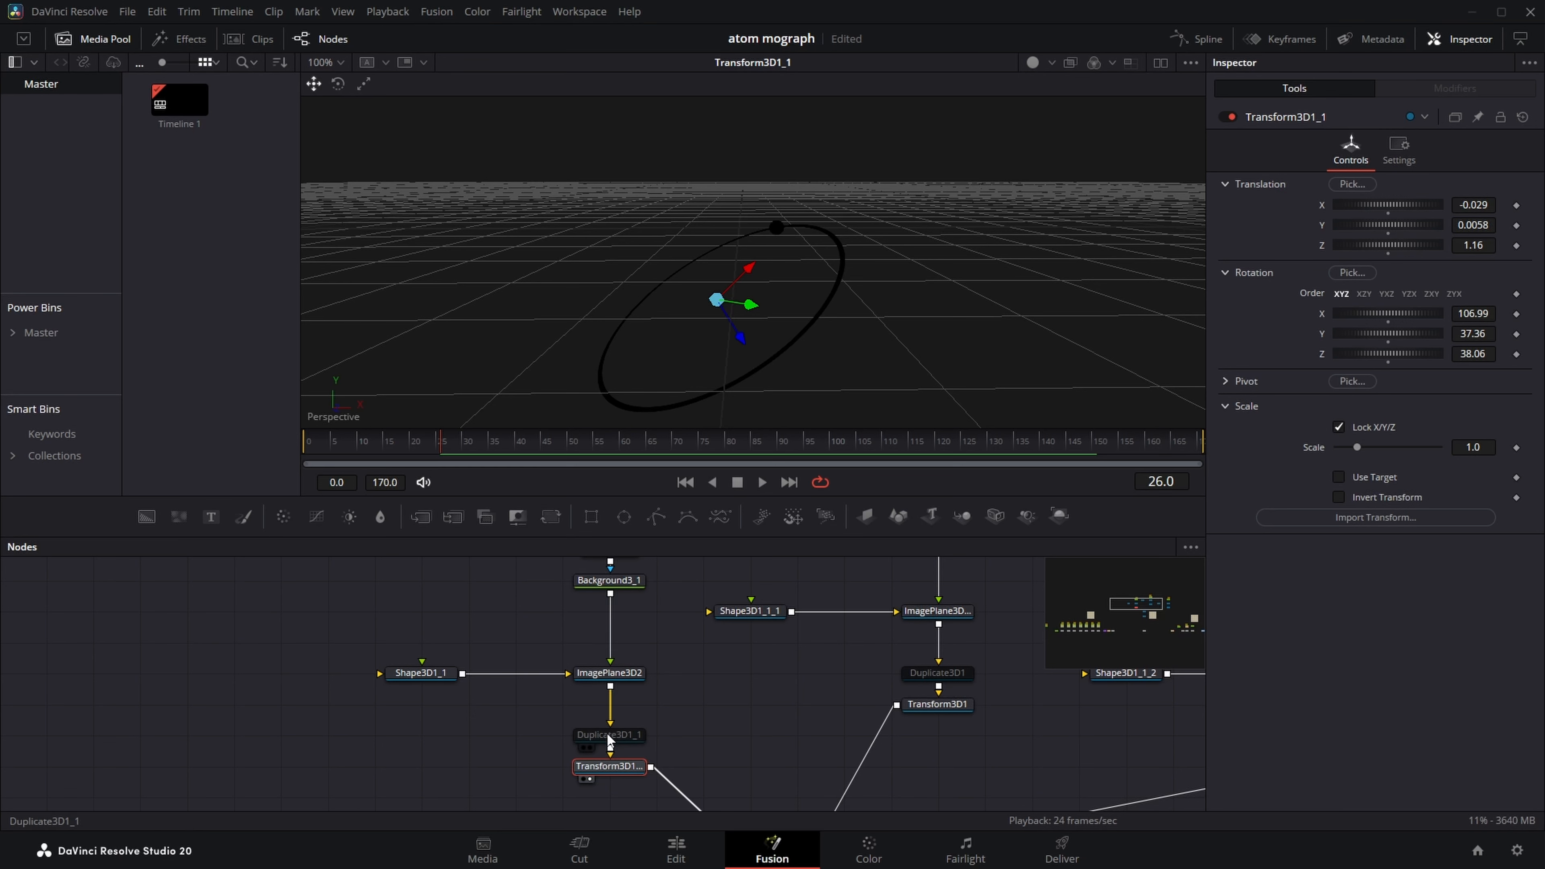
Display the outputs of Transform3D1 and Transform3D1_2 to examine the tilt of the two other rings
{"action": "left_click", "coordinate": [616, 680]}
{"action": "left_click_drag", "start_coordinate": [403, 667], "coordinate": [483, 665]}
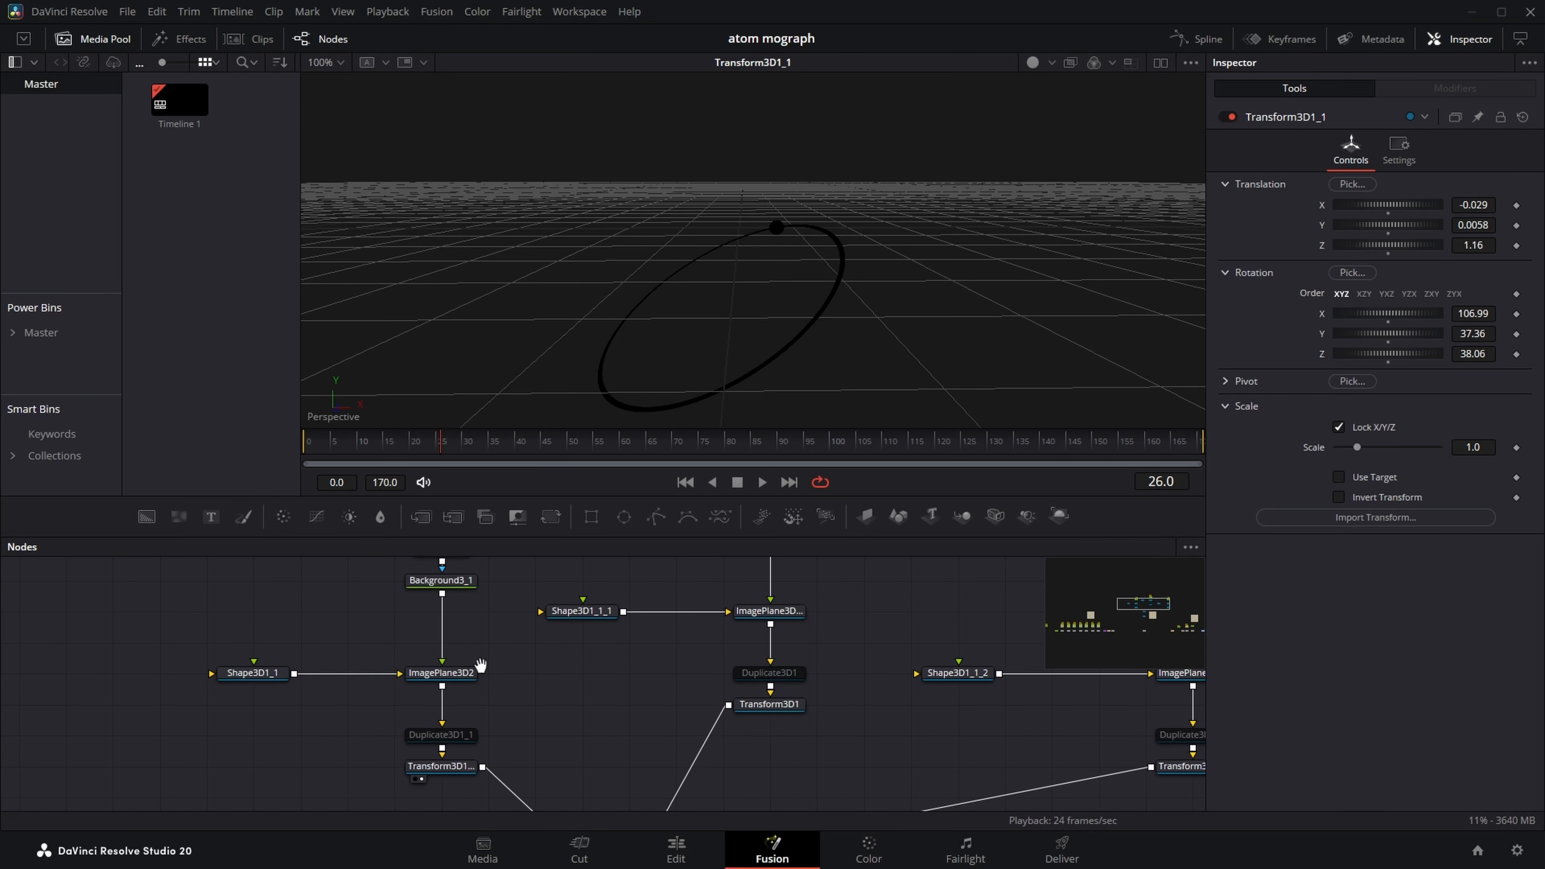
{"action": "left_click_drag", "start_coordinate": [599, 742], "coordinate": [562, 728]}
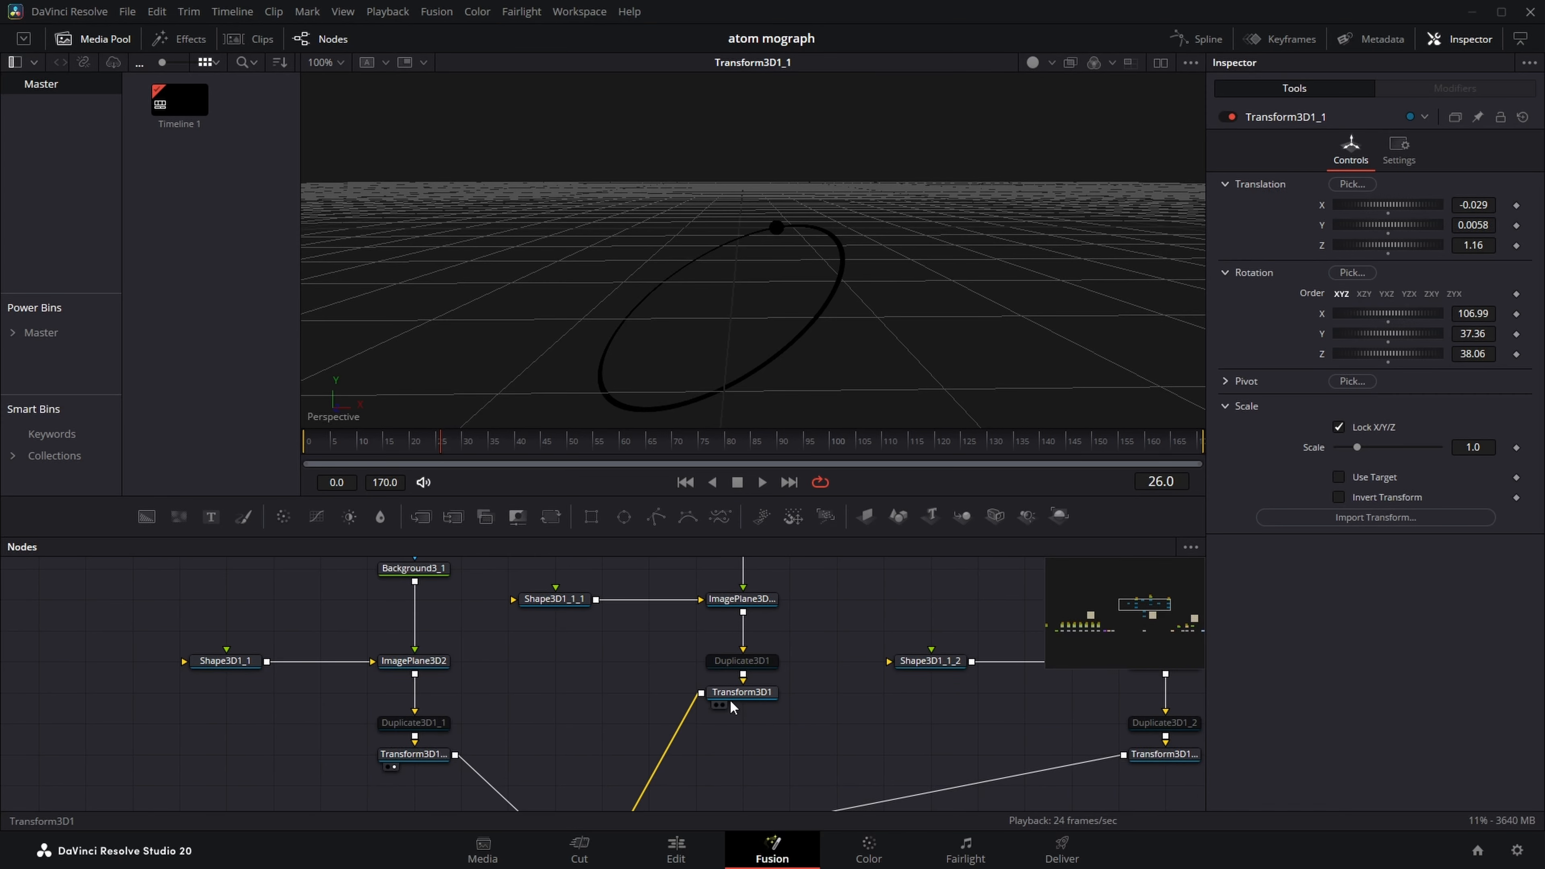
{"action": "left_click", "coordinate": [743, 697]}
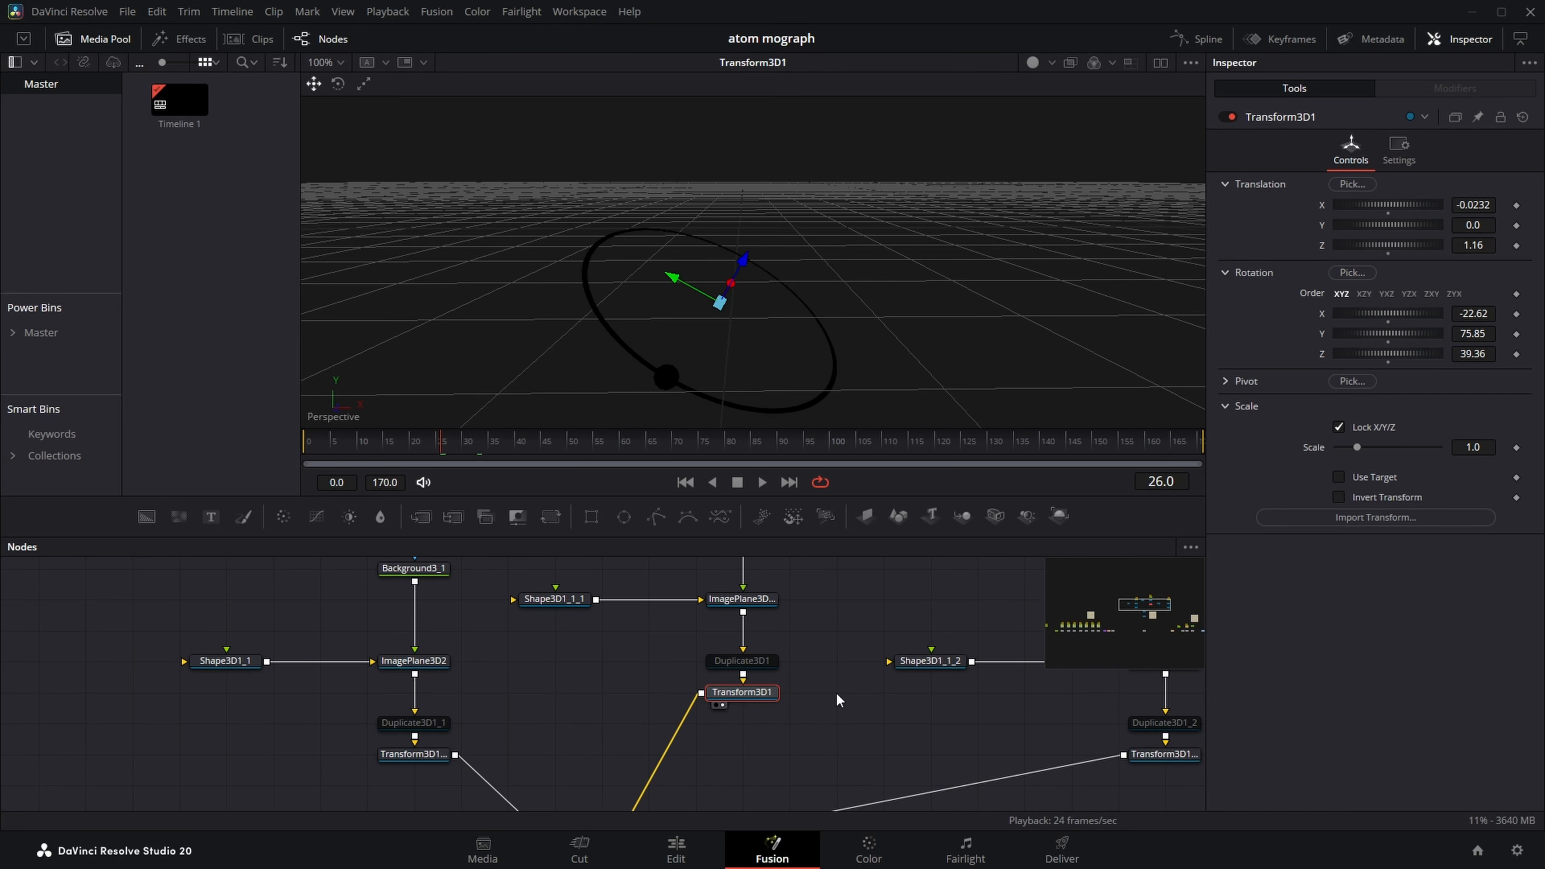
{"action": "scroll", "coordinate": [837, 700], "scroll_direction": "right", "scroll_amount": 10}
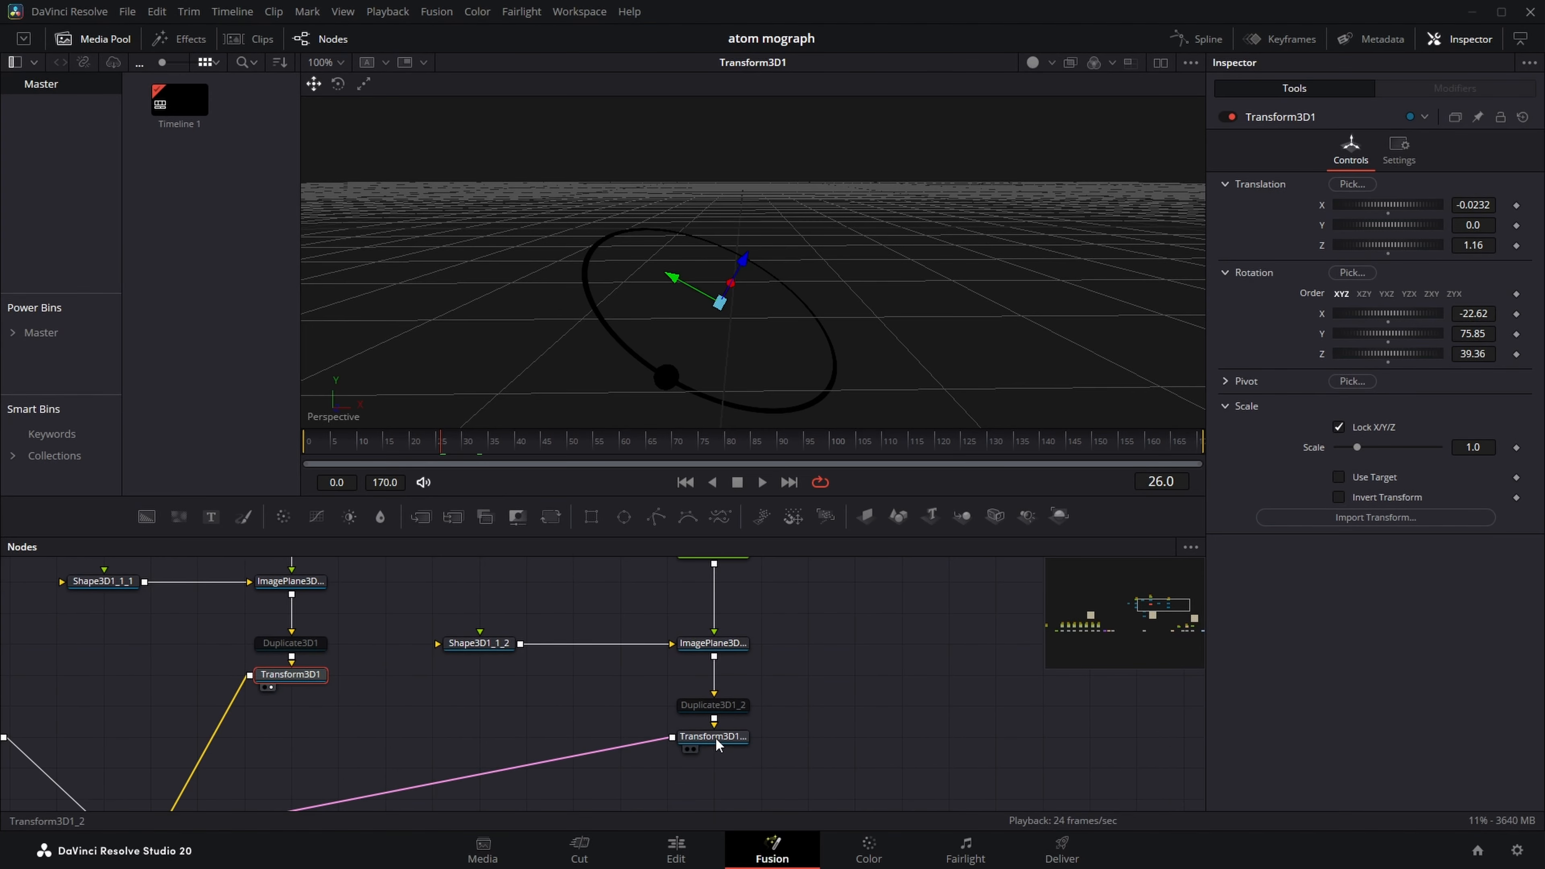
{"action": "left_click", "coordinate": [717, 737]}
{"action": "left_click_drag", "start_coordinate": [717, 255], "coordinate": [687, 231]}
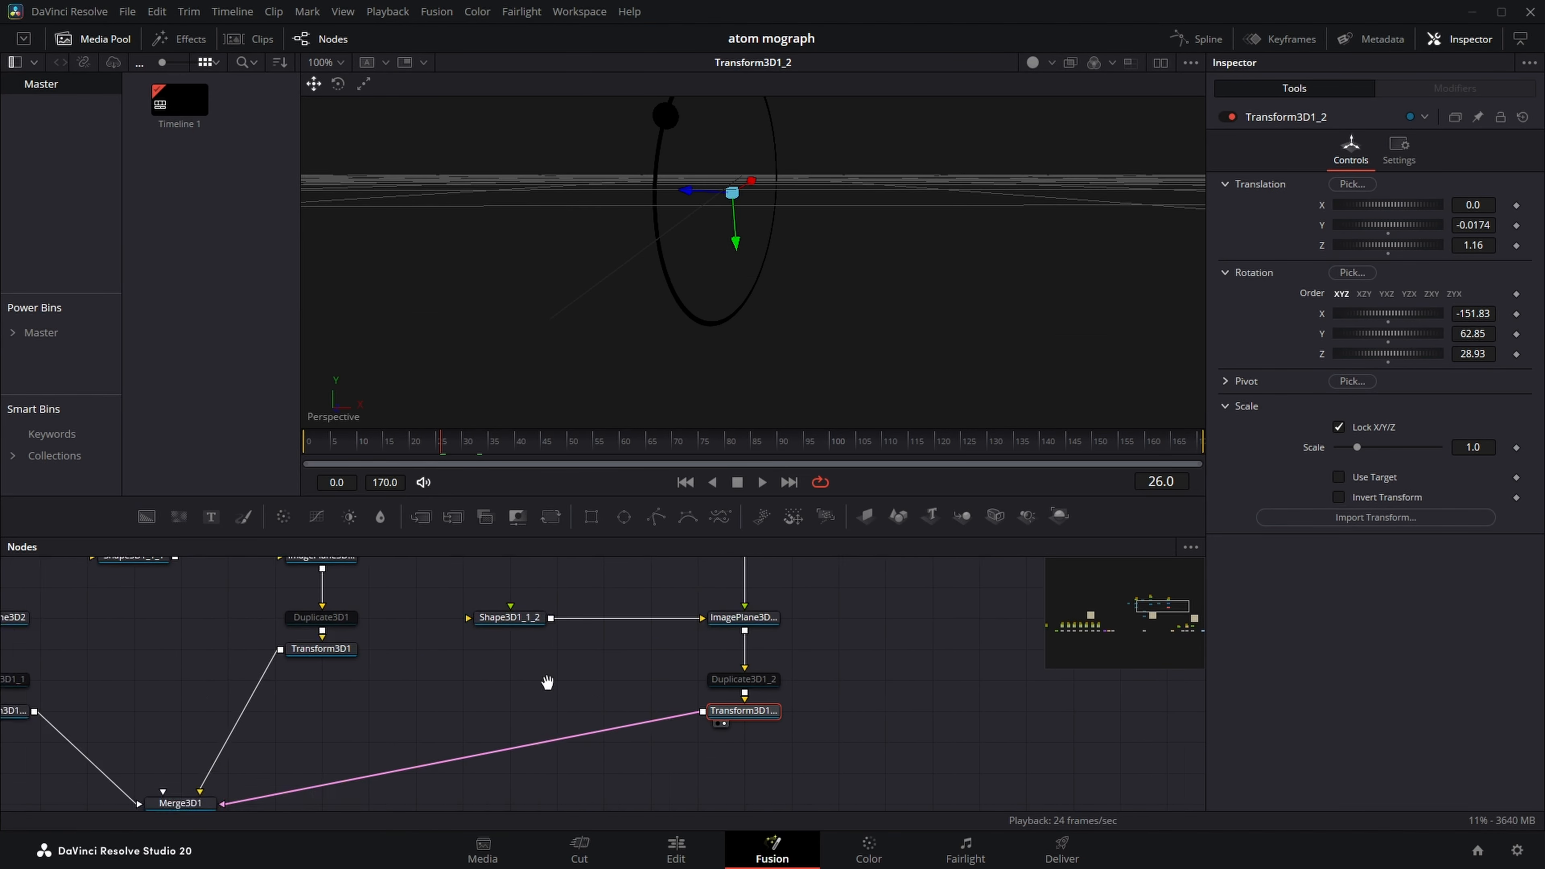
Display the combined rings from Merge3D1 and the rendered image from Renderer3D1 in the viewer
{"action": "left_click_drag", "start_coordinate": [501, 717], "coordinate": [721, 509]}
{"action": "left_click", "coordinate": [389, 614]}
{"action": "left_click_drag", "start_coordinate": [639, 544], "coordinate": [722, 651]}
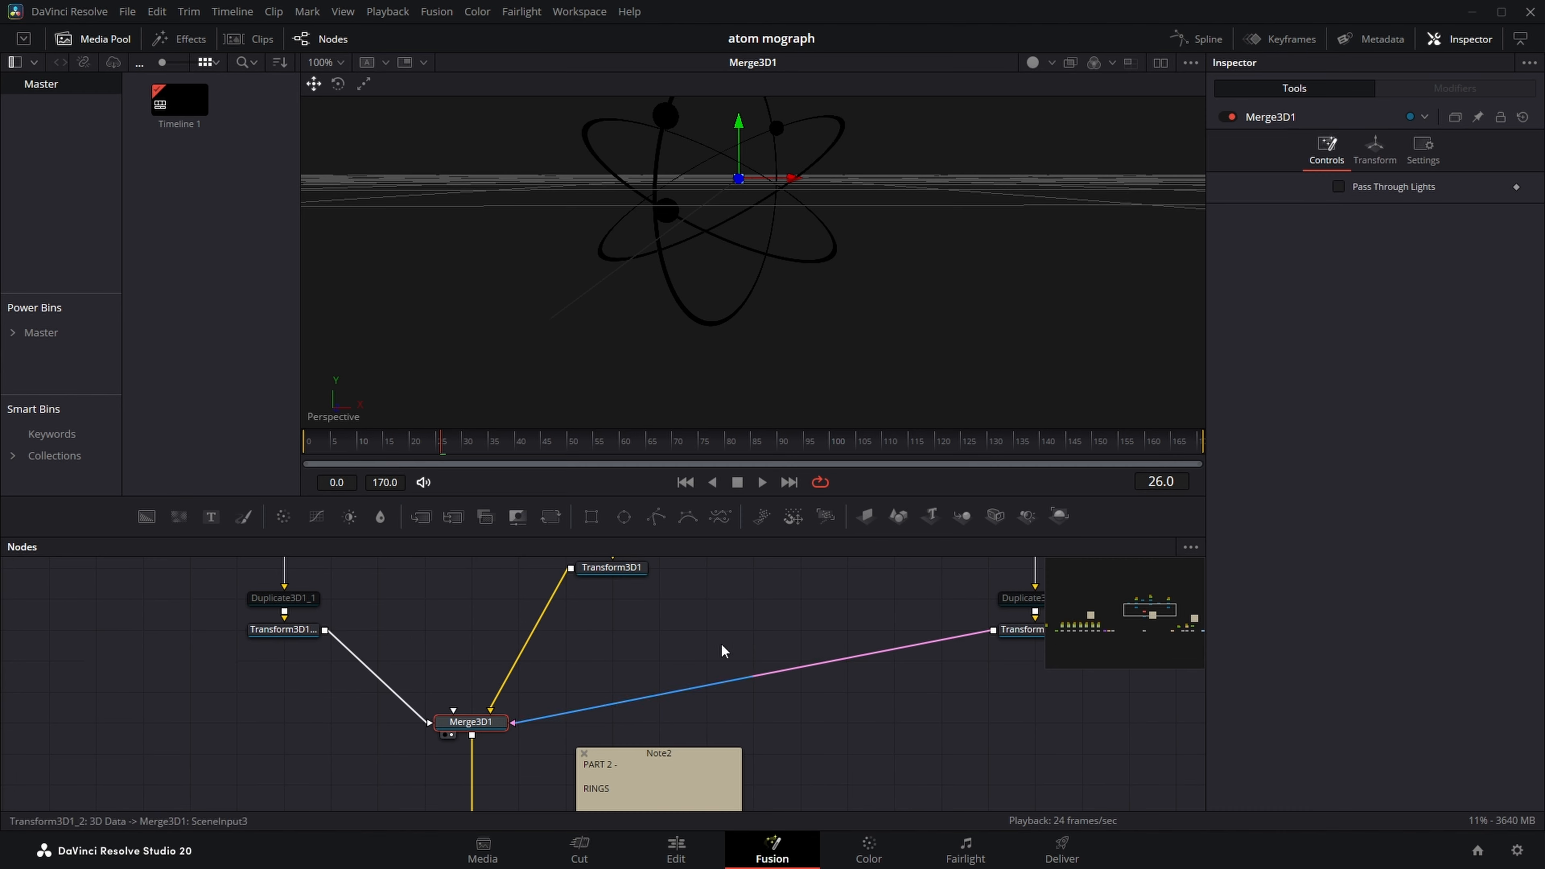
{"action": "scroll", "coordinate": [722, 651], "scroll_direction": "down", "scroll_amount": 4}
{"action": "left_click", "coordinate": [470, 749]}
{"action": "key", "text": "1"}
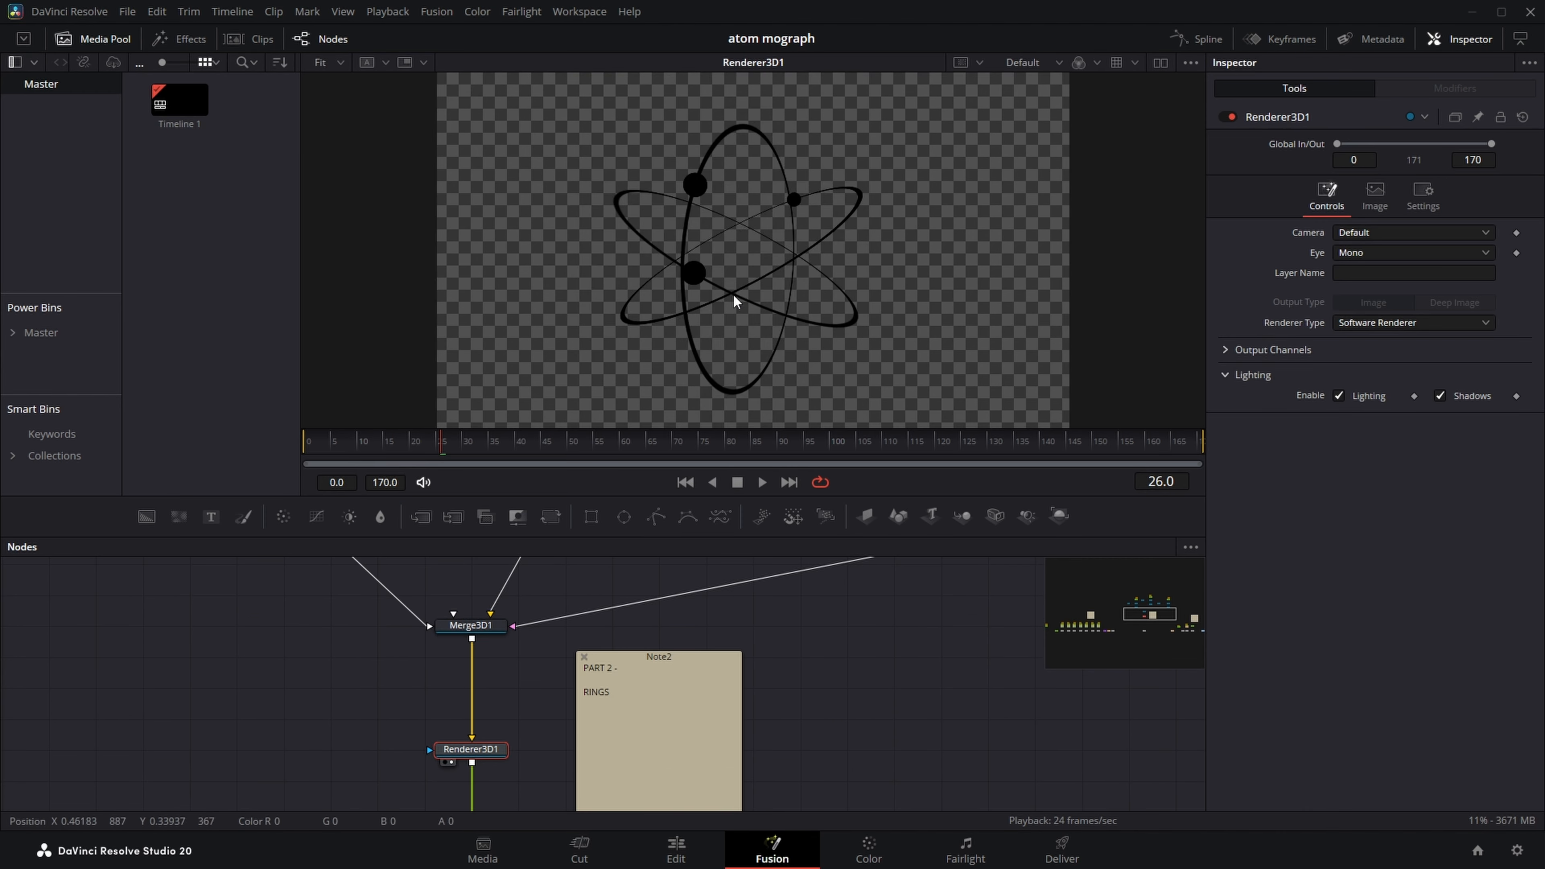
Try adjusting the rotation of Transform3D1_2 while viewing the rendered atom, and undo the changes
{"action": "scroll", "coordinate": [743, 272], "scroll_direction": "down", "scroll_amount": 1}
{"action": "scroll", "coordinate": [743, 272], "scroll_direction": "up", "scroll_amount": 1}
{"action": "scroll", "coordinate": [852, 669], "scroll_direction": "up", "scroll_amount": 5}
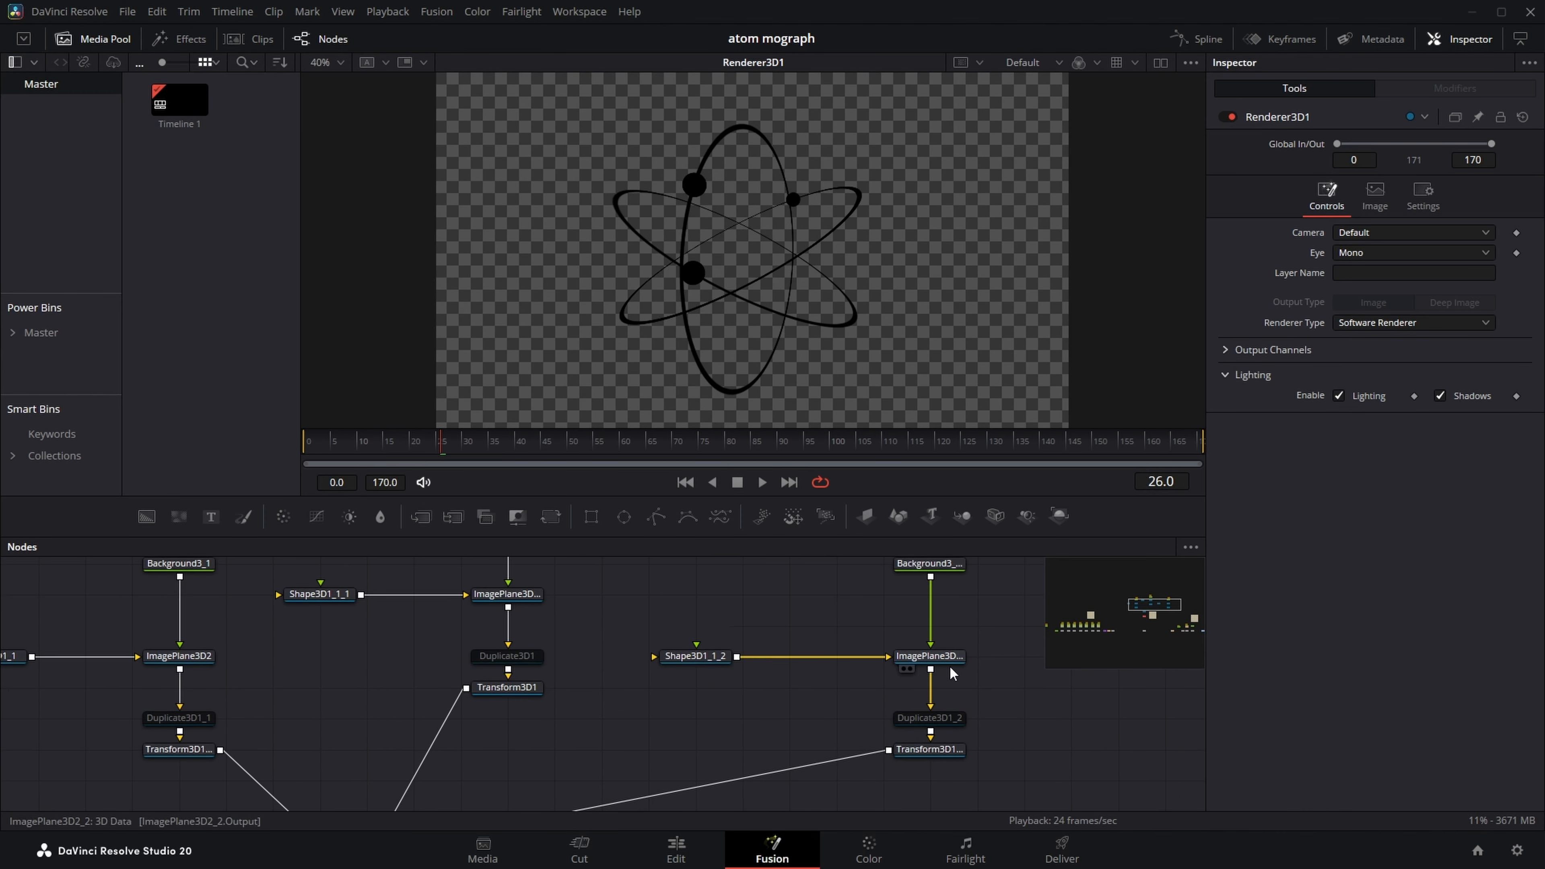
{"action": "left_click", "coordinate": [929, 749]}
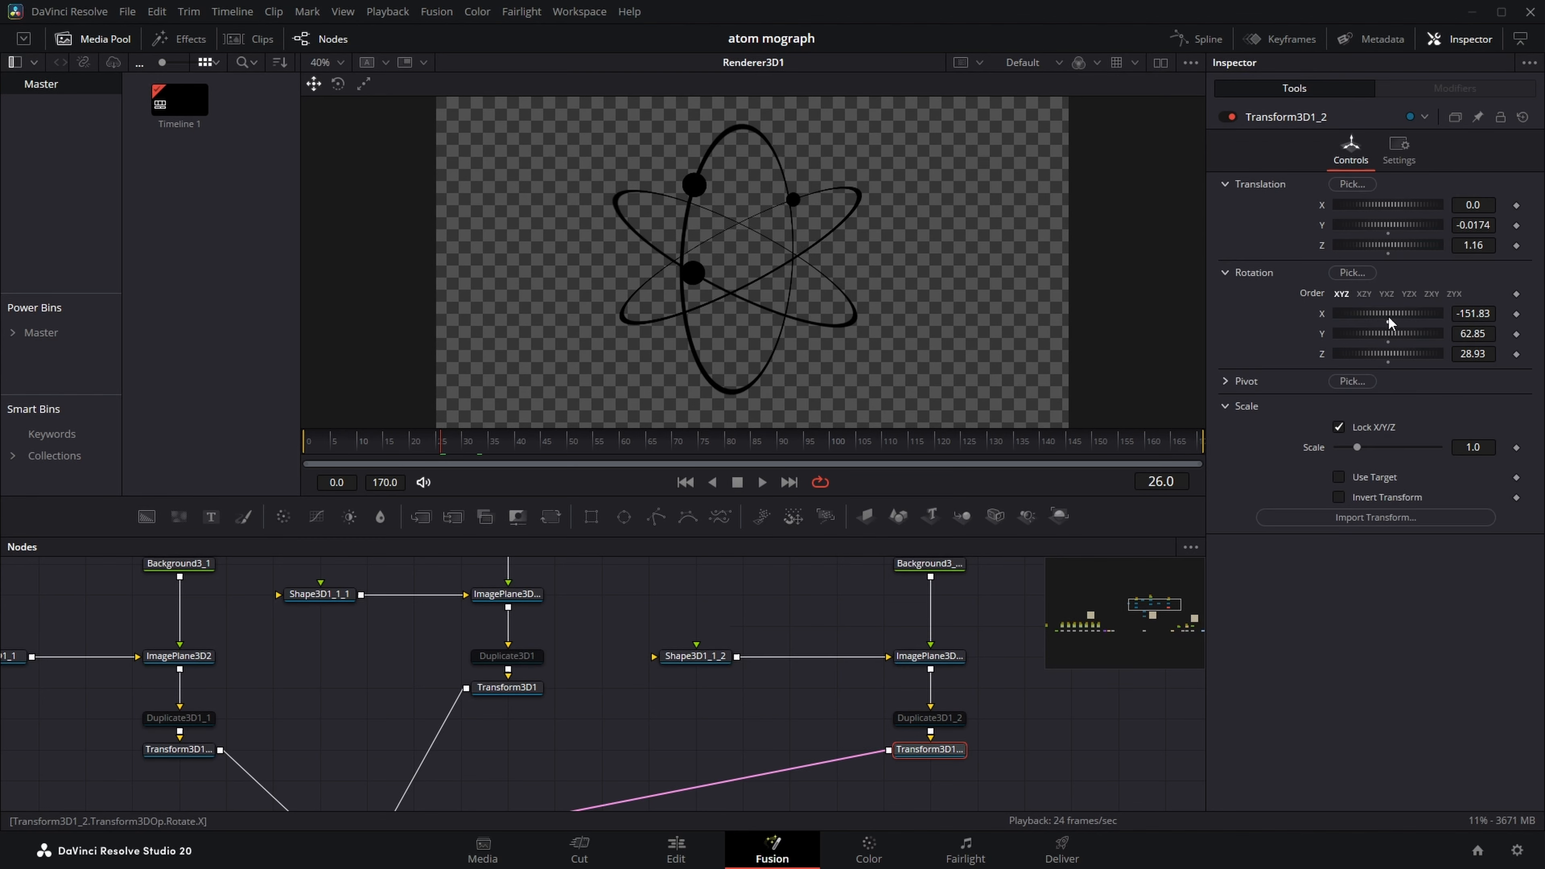
{"action": "mouse_move", "coordinate": [1388, 316]}
{"action": "left_mouse_down"}
{"action": "mouse_move", "coordinate": [1337, 331]}
{"action": "mouse_move", "coordinate": [1393, 335]}
{"action": "left_mouse_up"}
{"action": "key", "text": "ctrl+z"}
{"action": "key", "text": "ctrl+z"}
{"action": "left_click", "coordinate": [690, 743]}
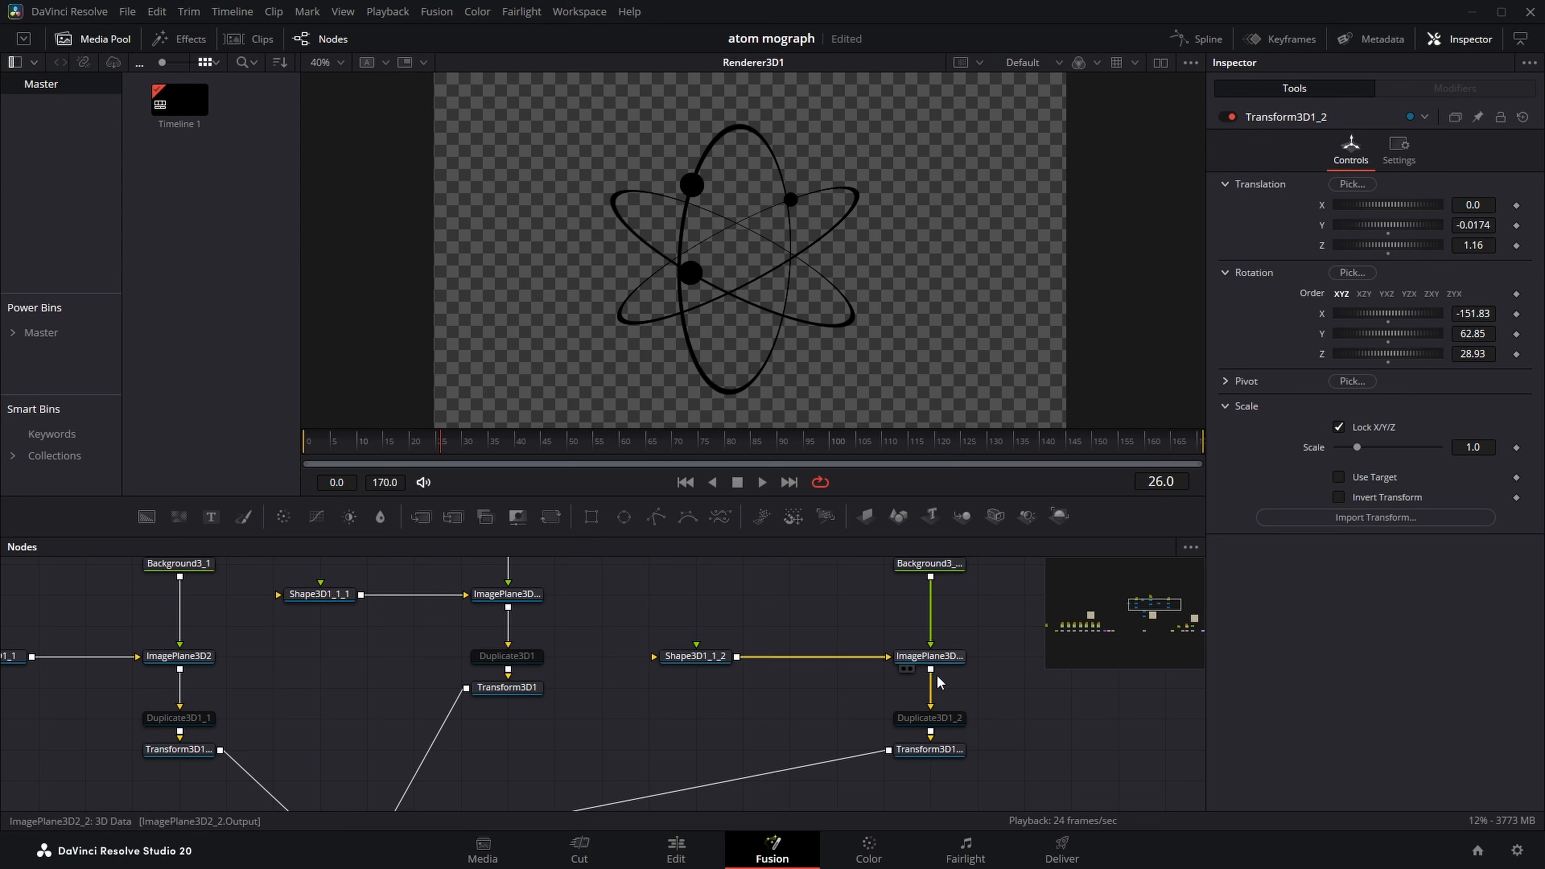
Try resetting the X and Y rotation of Transform3D1_2 to 0, and undo the changes
{"action": "left_click", "coordinate": [928, 751]}
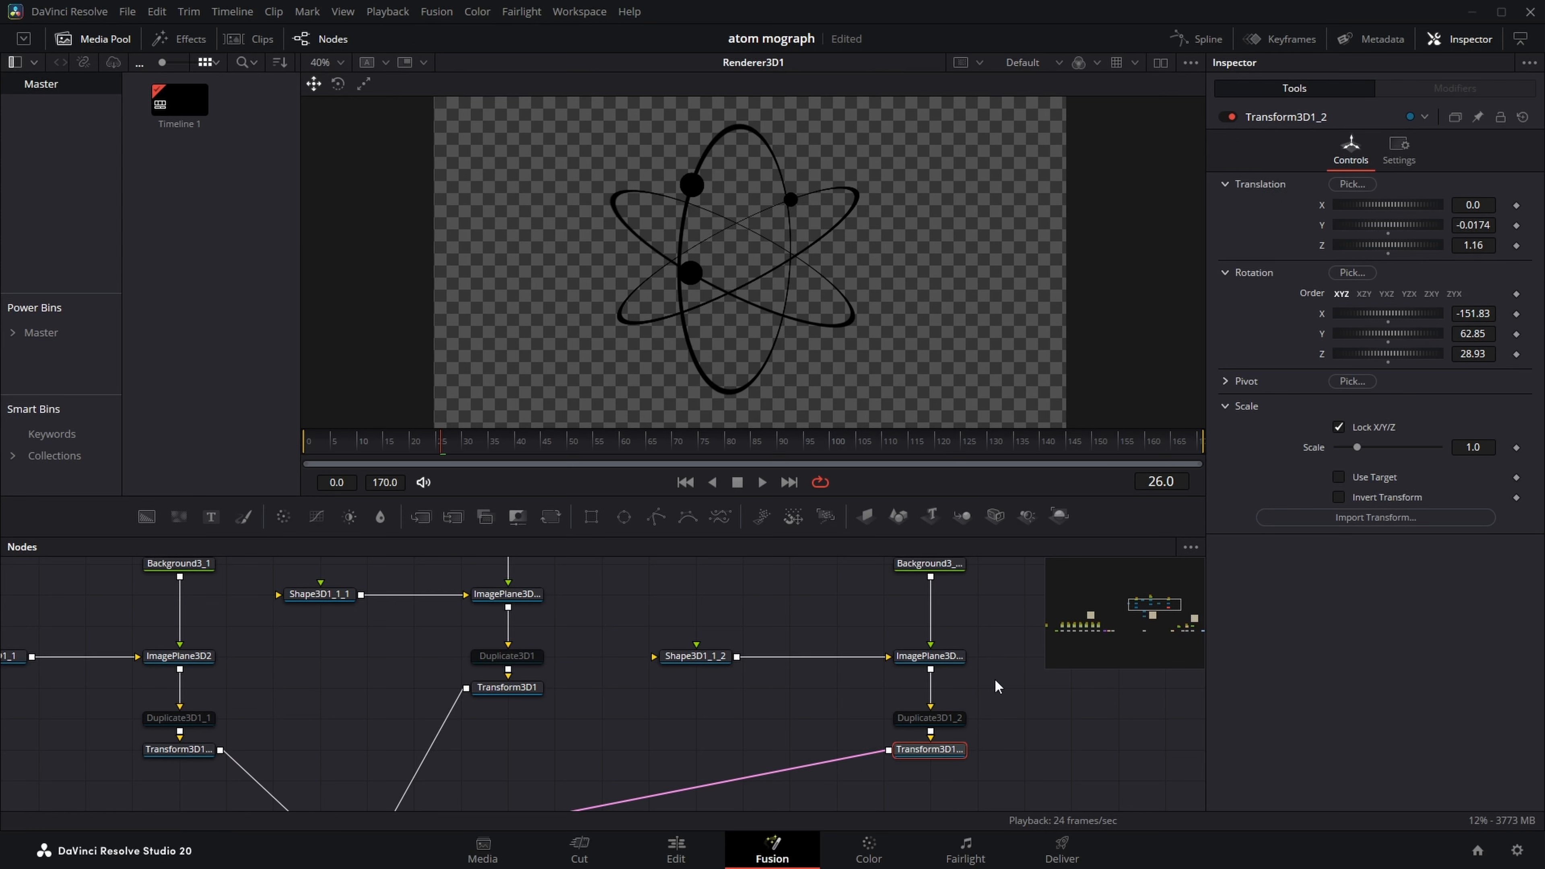
{"action": "double_click", "coordinate": [1387, 321]}
{"action": "double_click", "coordinate": [1388, 340]}
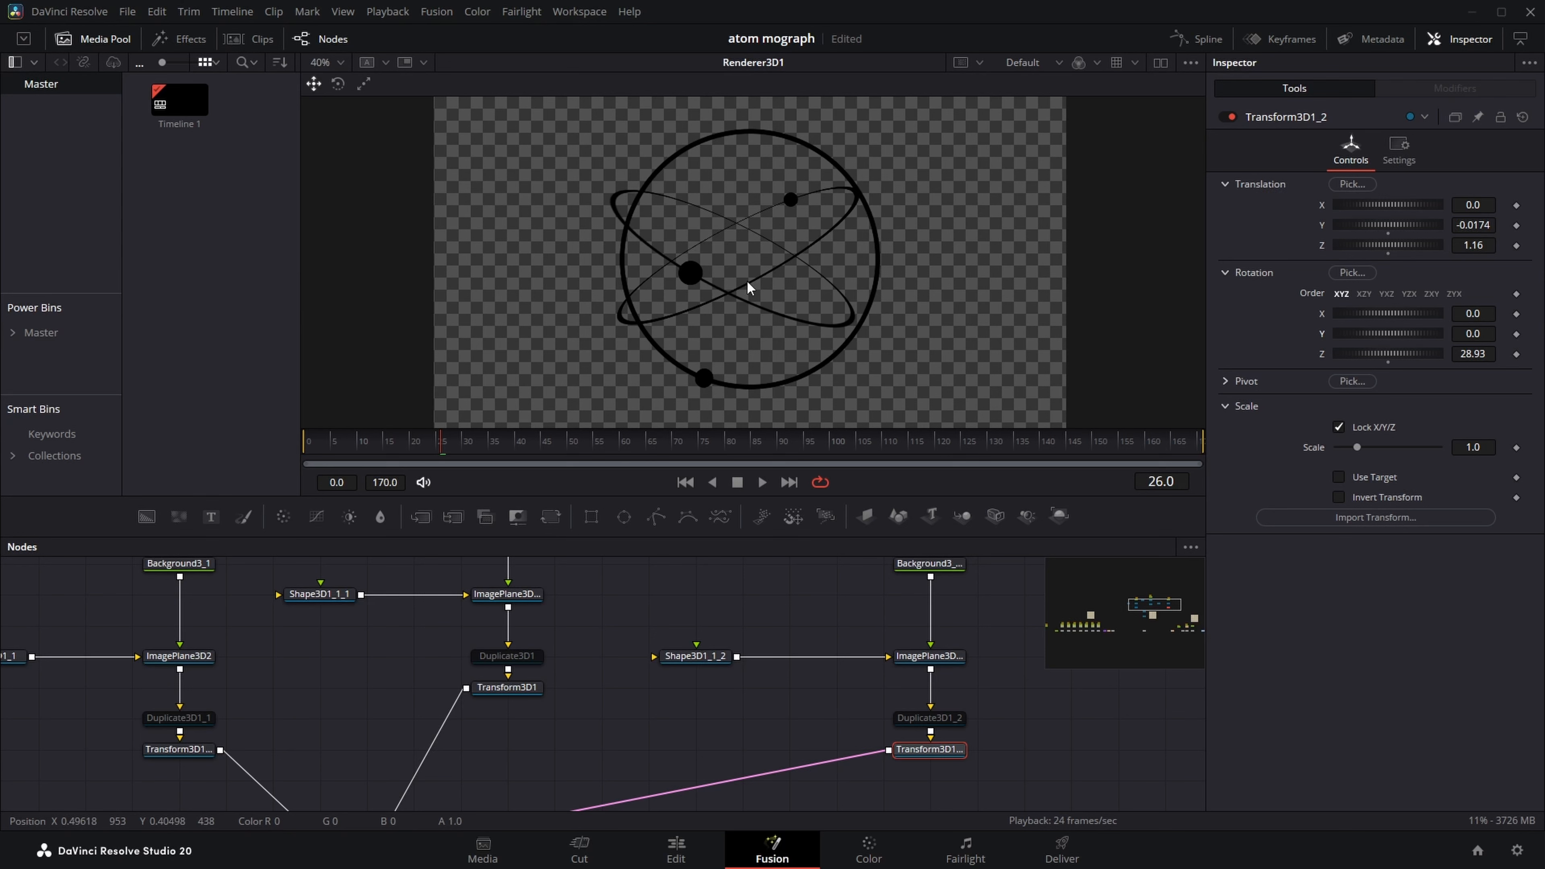
{"action": "key", "text": "ctrl+z"}
{"action": "key", "text": "ctrl+z"}
{"action": "key", "text": "ctrl+z"}
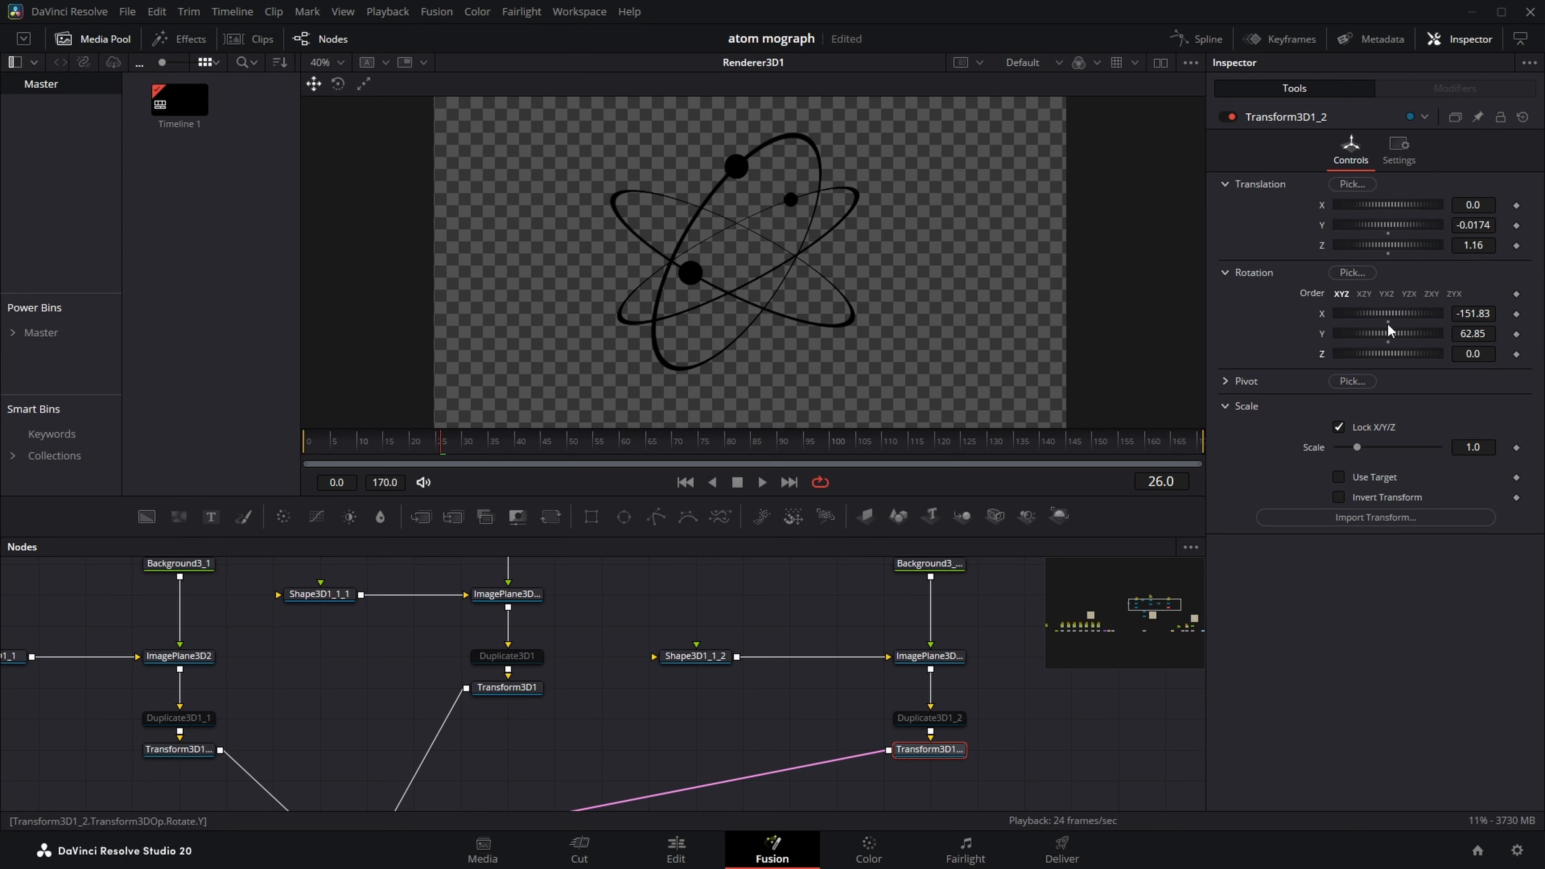
Try Transform3D1_2 with Y rotation 0, and with X at 0 and Y at 88.9, and restore the original rotation with Z at 28.93
{"action": "double_click", "coordinate": [1389, 342]}
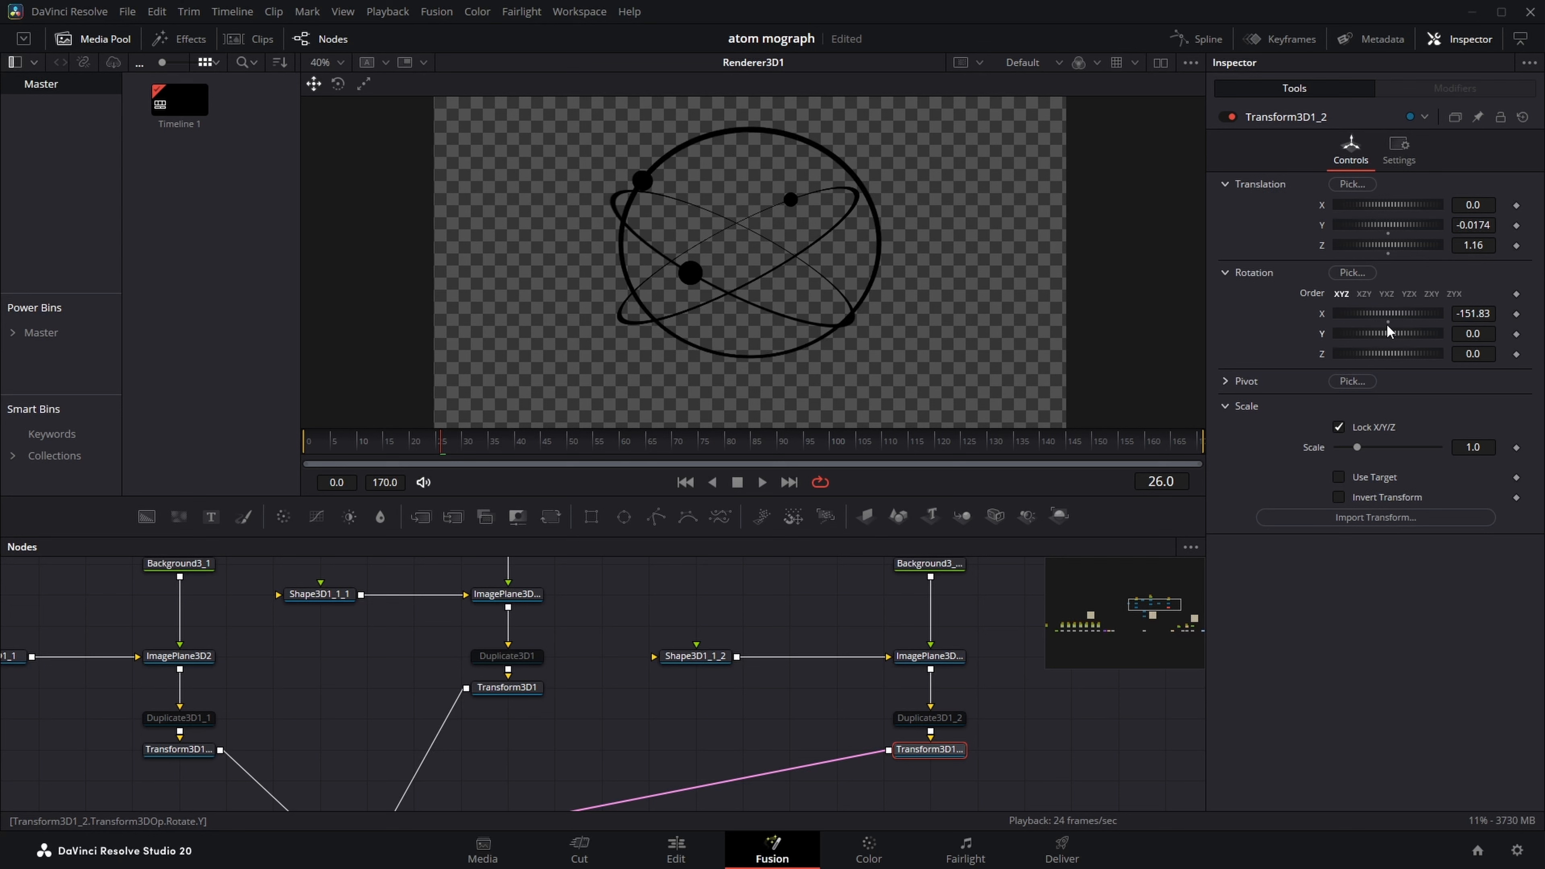
{"action": "key", "text": "ctrl+z"}
{"action": "double_click", "coordinate": [1389, 324]}
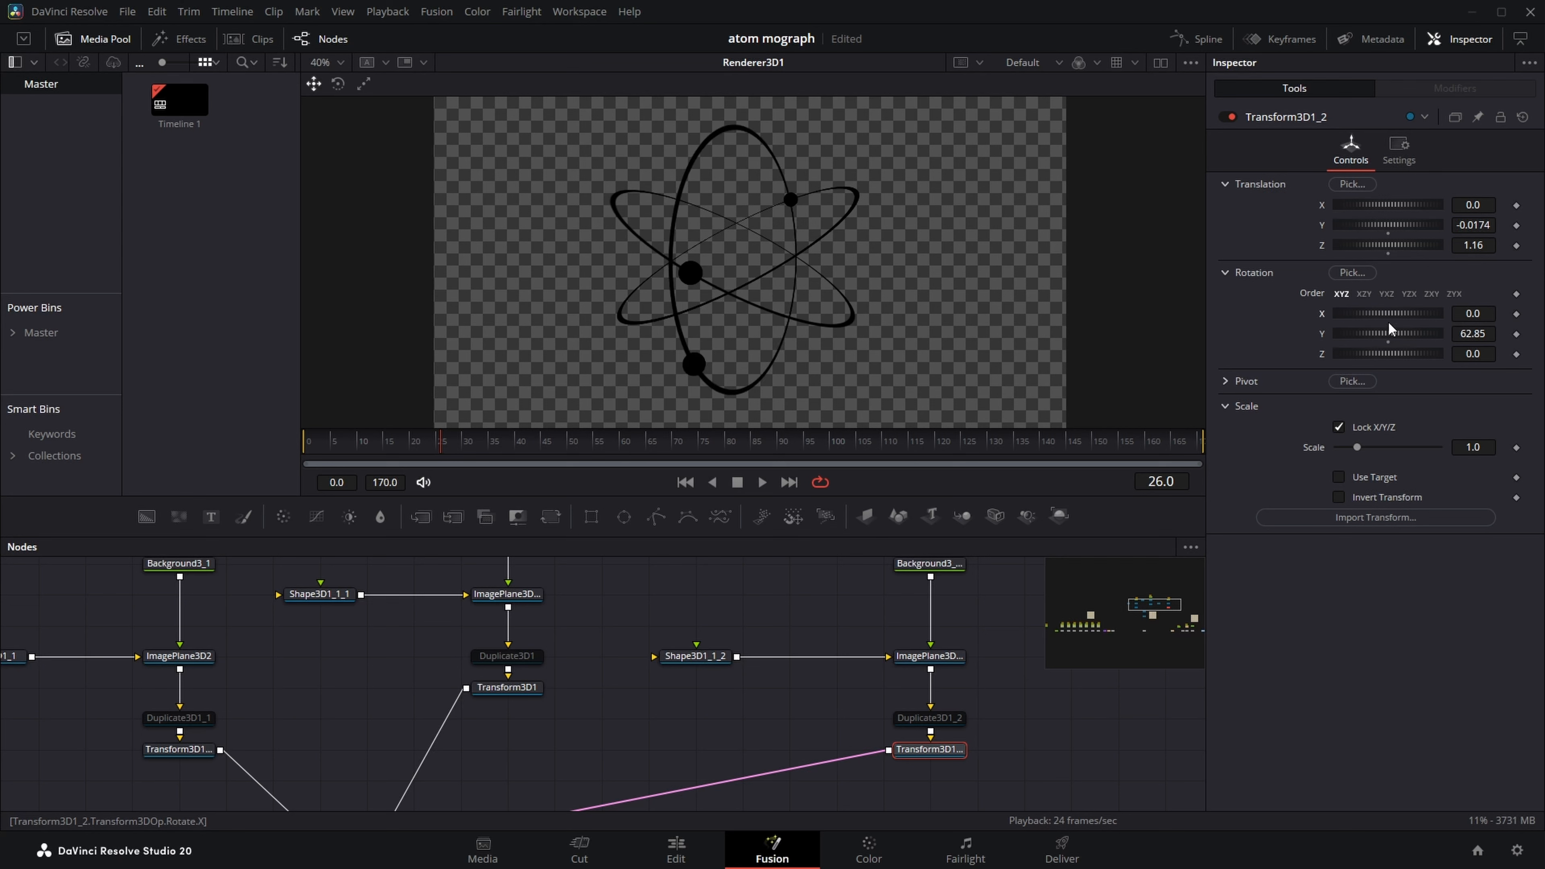
{"action": "mouse_move", "coordinate": [1381, 339]}
{"action": "left_mouse_down"}
{"action": "mouse_move", "coordinate": [1394, 336]}
{"action": "mouse_move", "coordinate": [1370, 340]}
{"action": "left_mouse_up"}
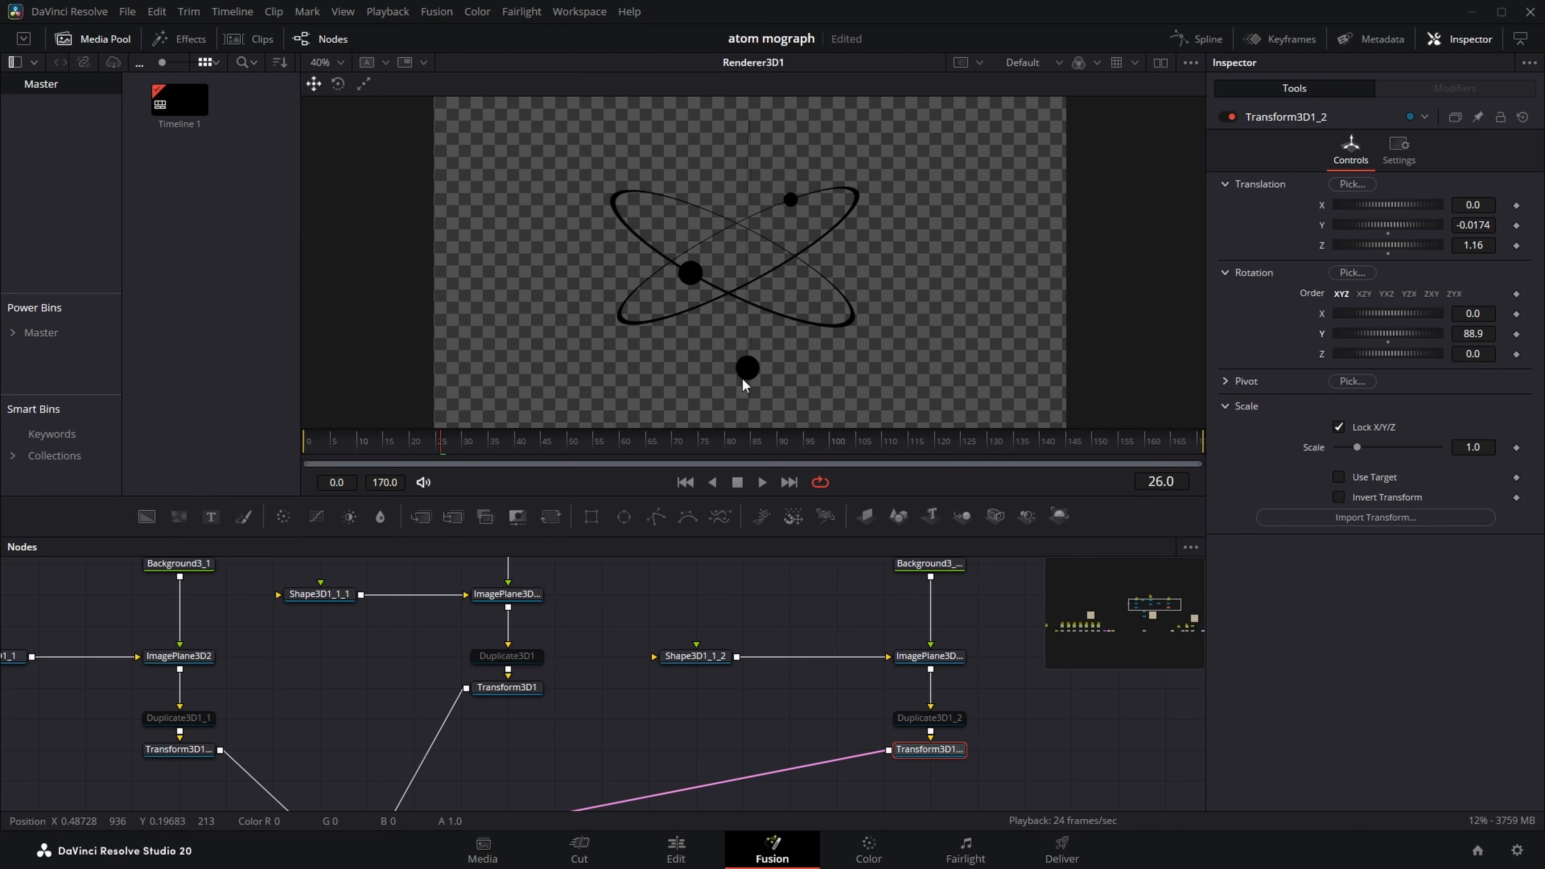
{"action": "key", "text": "ctrl+z"}
{"action": "key", "text": "ctrl+z"}
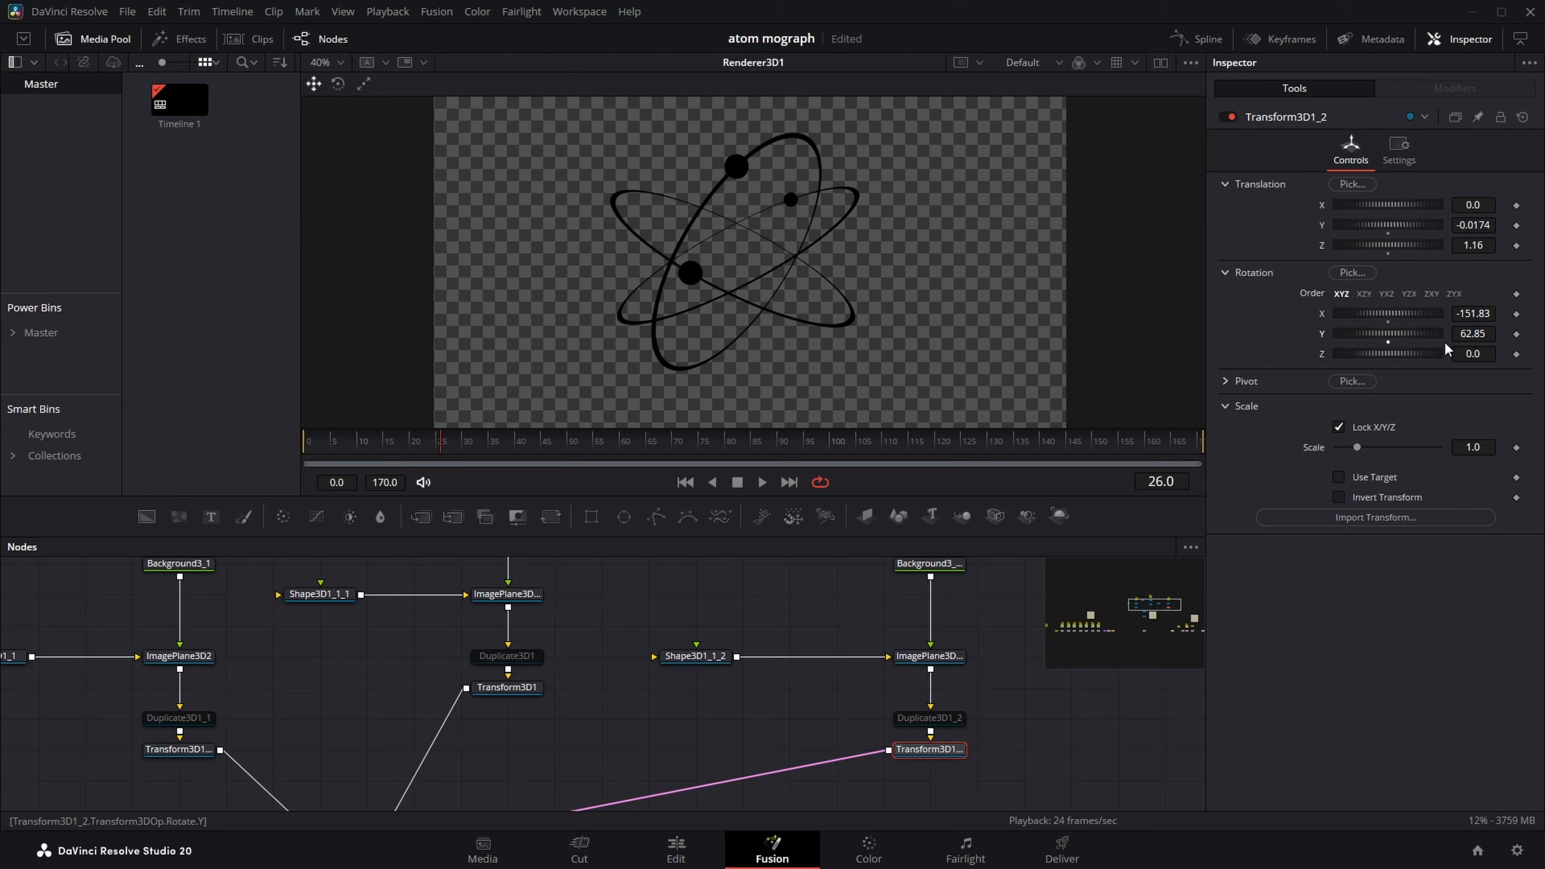
{"action": "left_click_drag", "start_coordinate": [1418, 364], "coordinate": [1412, 364]}
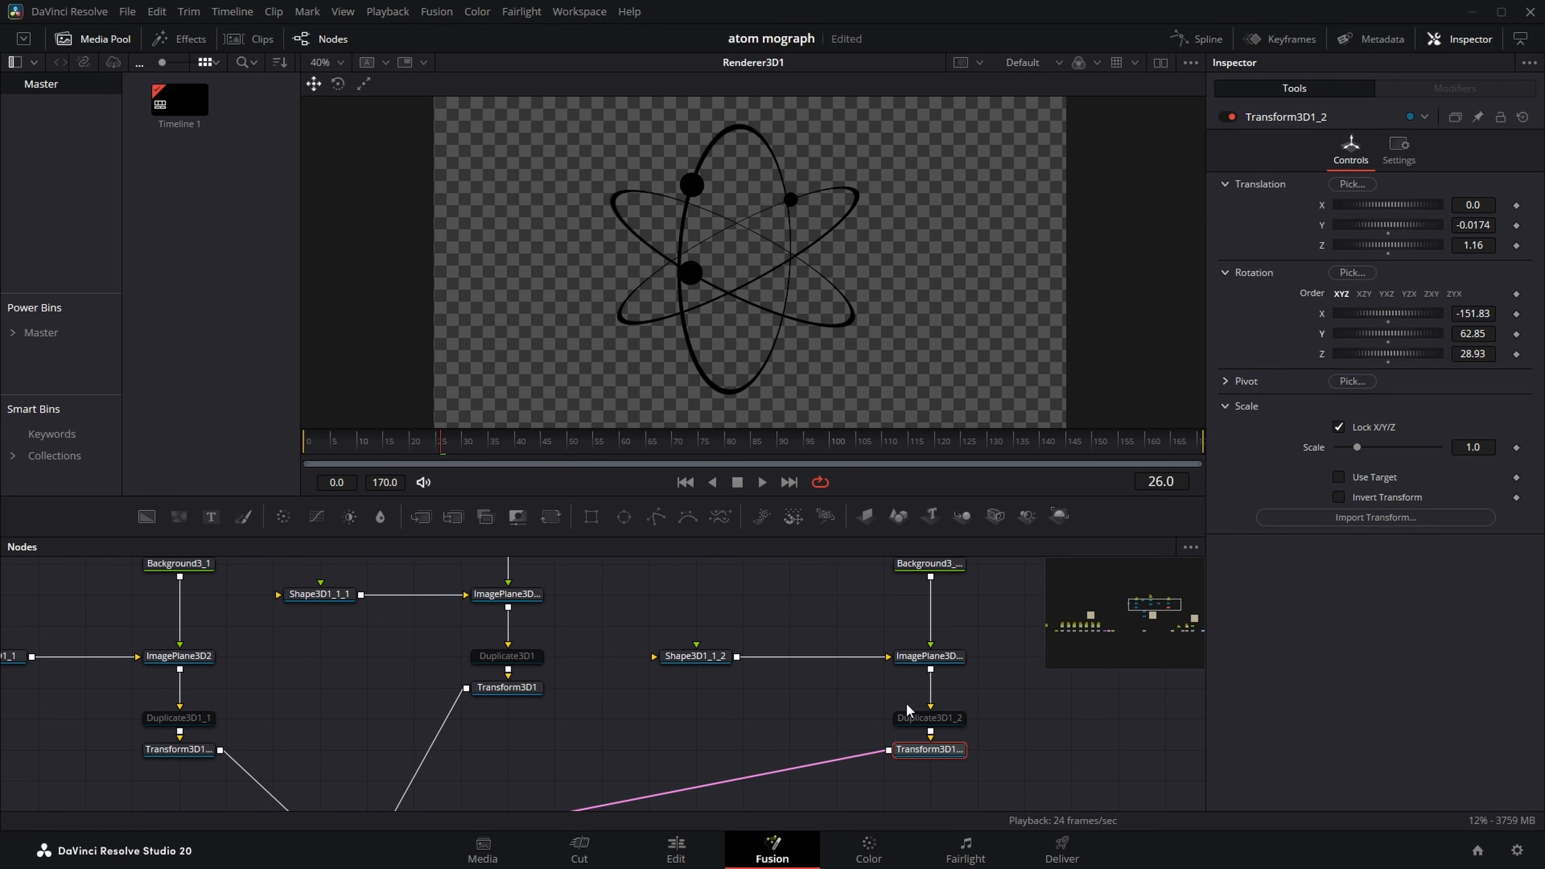
Display the ring from Transform3D1_2 in the 3D viewer and examine its tilt from several angles
{"action": "left_click_drag", "start_coordinate": [952, 657], "coordinate": [758, 476]}
{"action": "left_click", "coordinate": [935, 753]}
{"action": "key", "text": "1"}
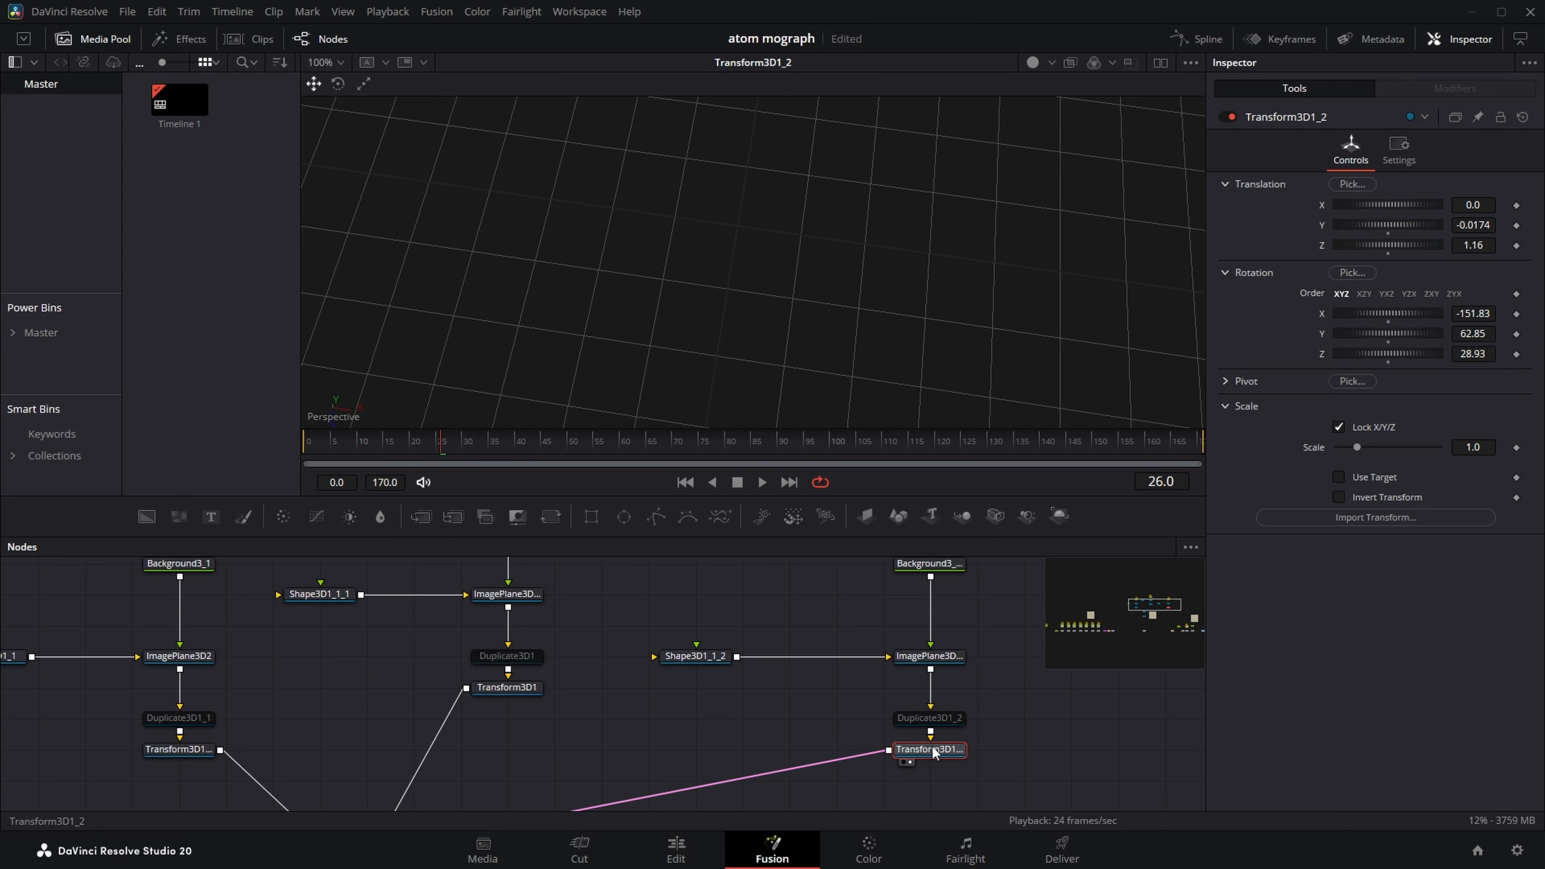
{"action": "left_click_drag", "start_coordinate": [741, 356], "coordinate": [733, 234]}
{"action": "scroll", "coordinate": [803, 339], "scroll_direction": "up", "scroll_amount": 5}
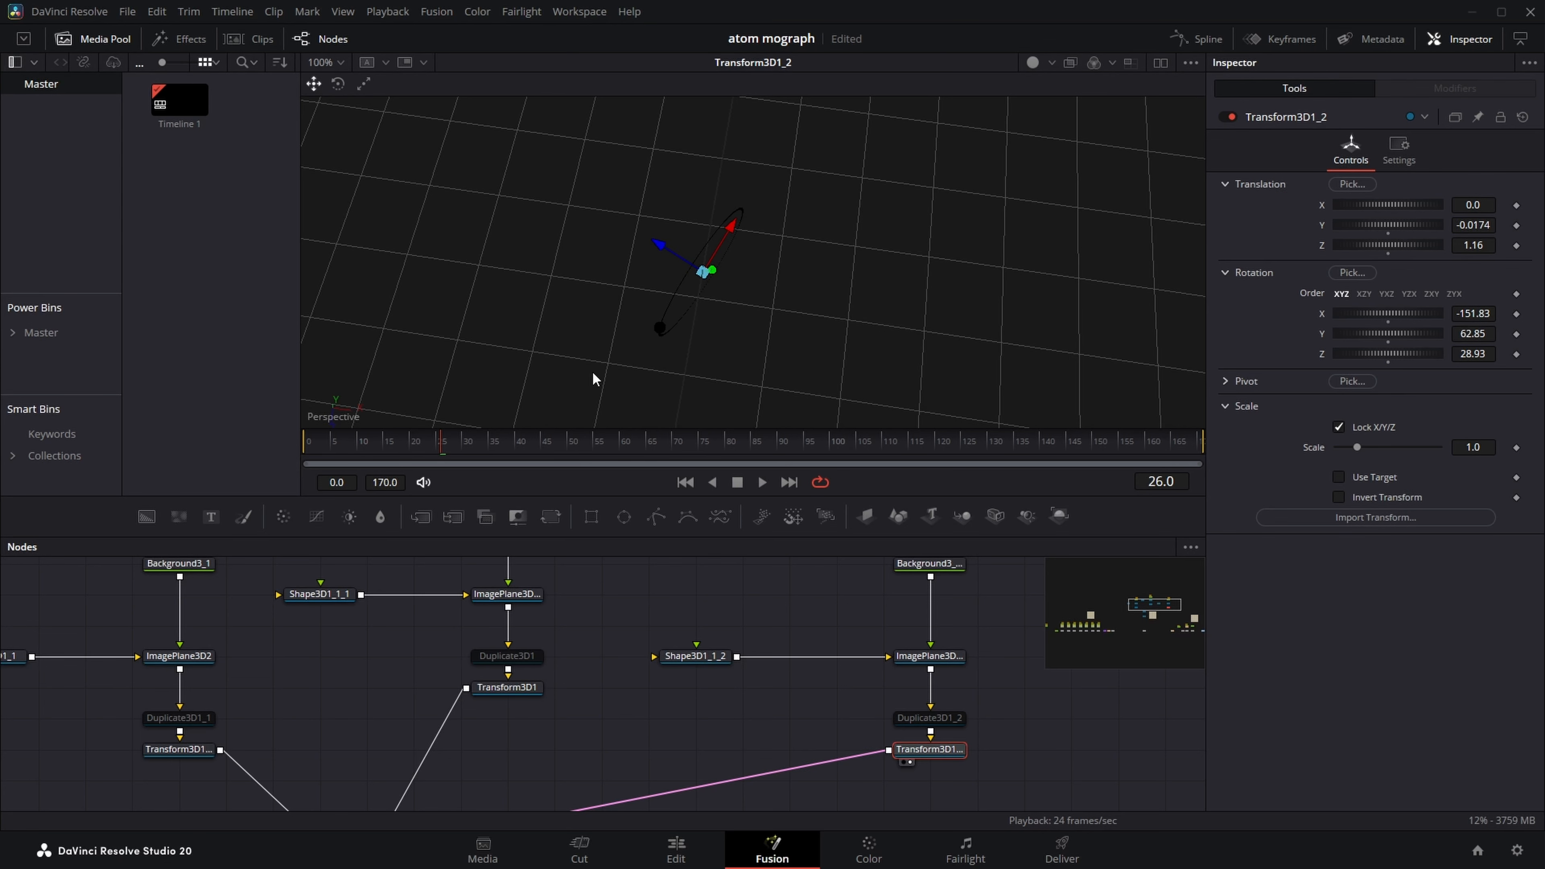
{"action": "left_click_drag", "start_coordinate": [593, 378], "coordinate": [768, 242]}
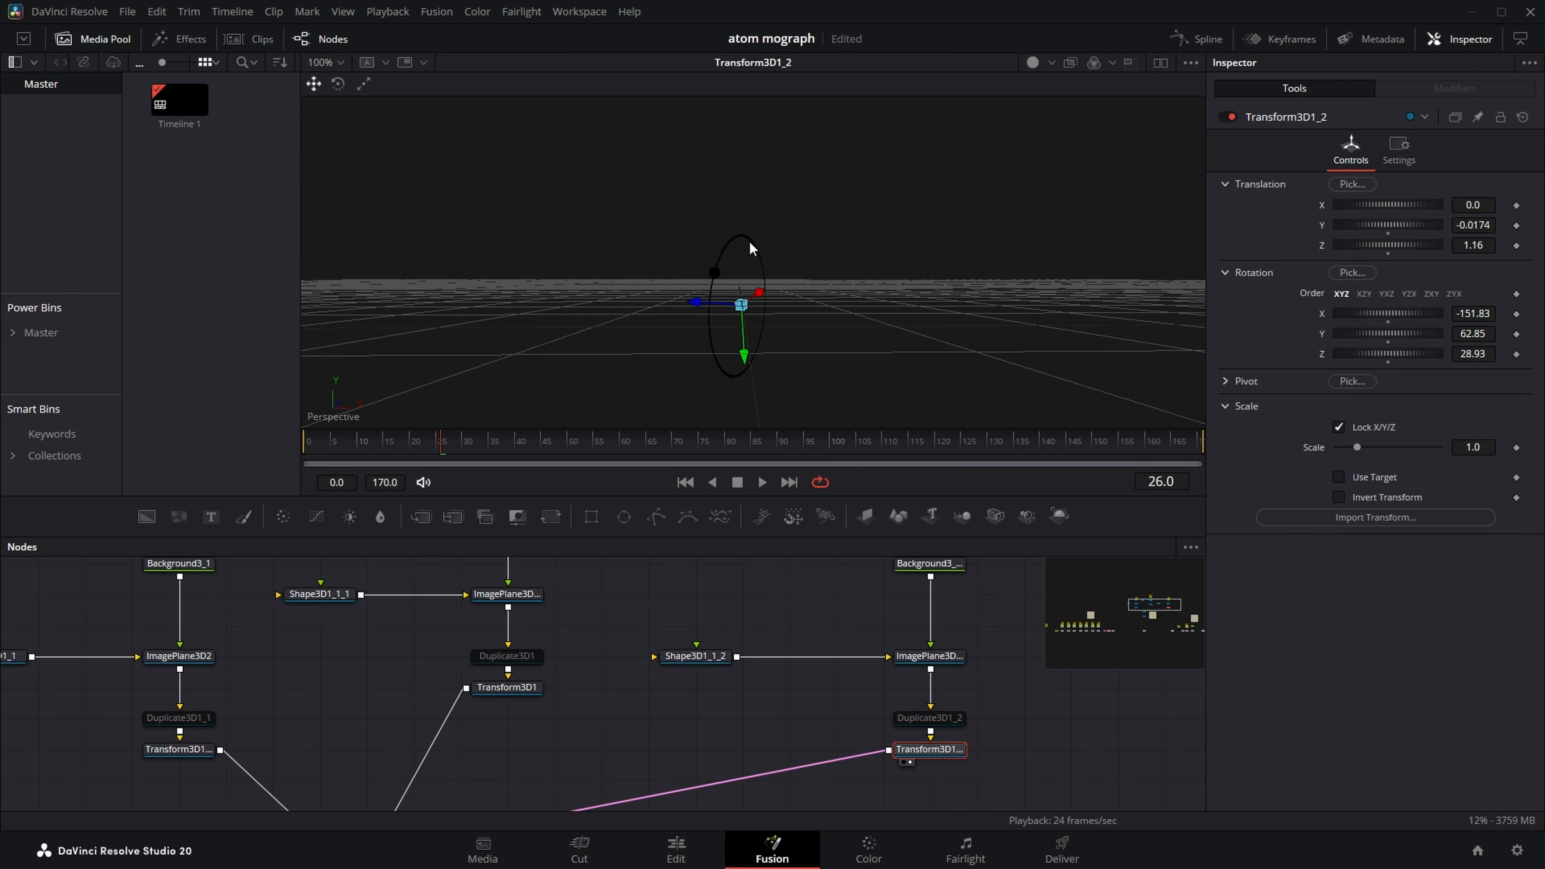
{"action": "left_click_drag", "start_coordinate": [782, 262], "coordinate": [766, 326]}
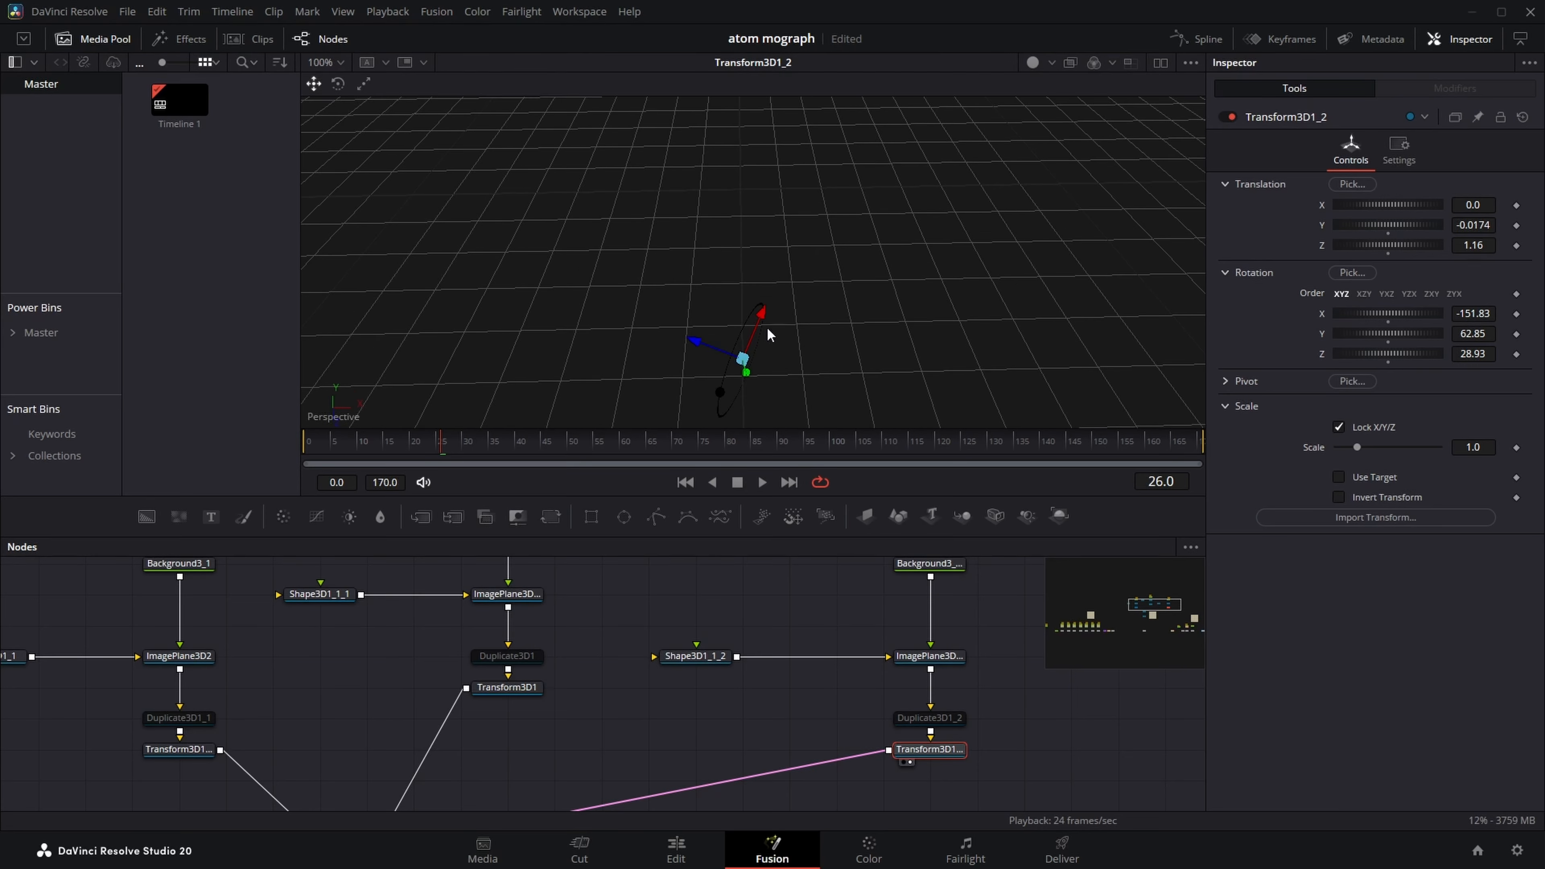
Display the rendered rings from Renderer3D1 and trace the node's output down to Merge8
{"action": "scroll", "coordinate": [919, 714], "scroll_direction": "down", "scroll_amount": 6}
{"action": "scroll", "coordinate": [669, 730], "scroll_direction": "left", "scroll_amount": 5}
{"action": "left_click", "coordinate": [546, 753]}
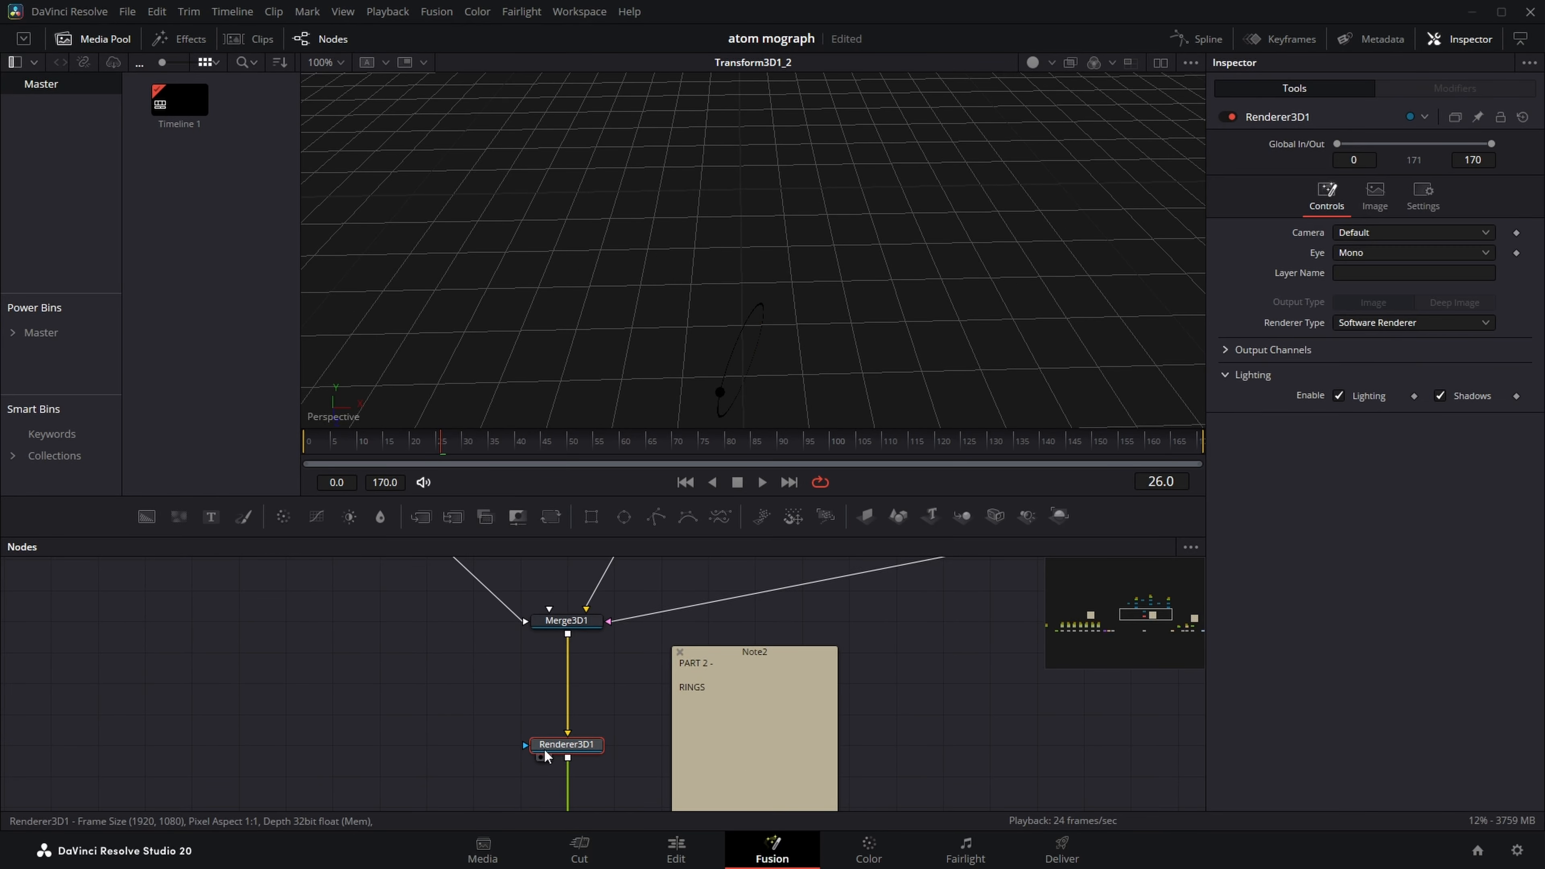
{"action": "left_click", "coordinate": [540, 757]}
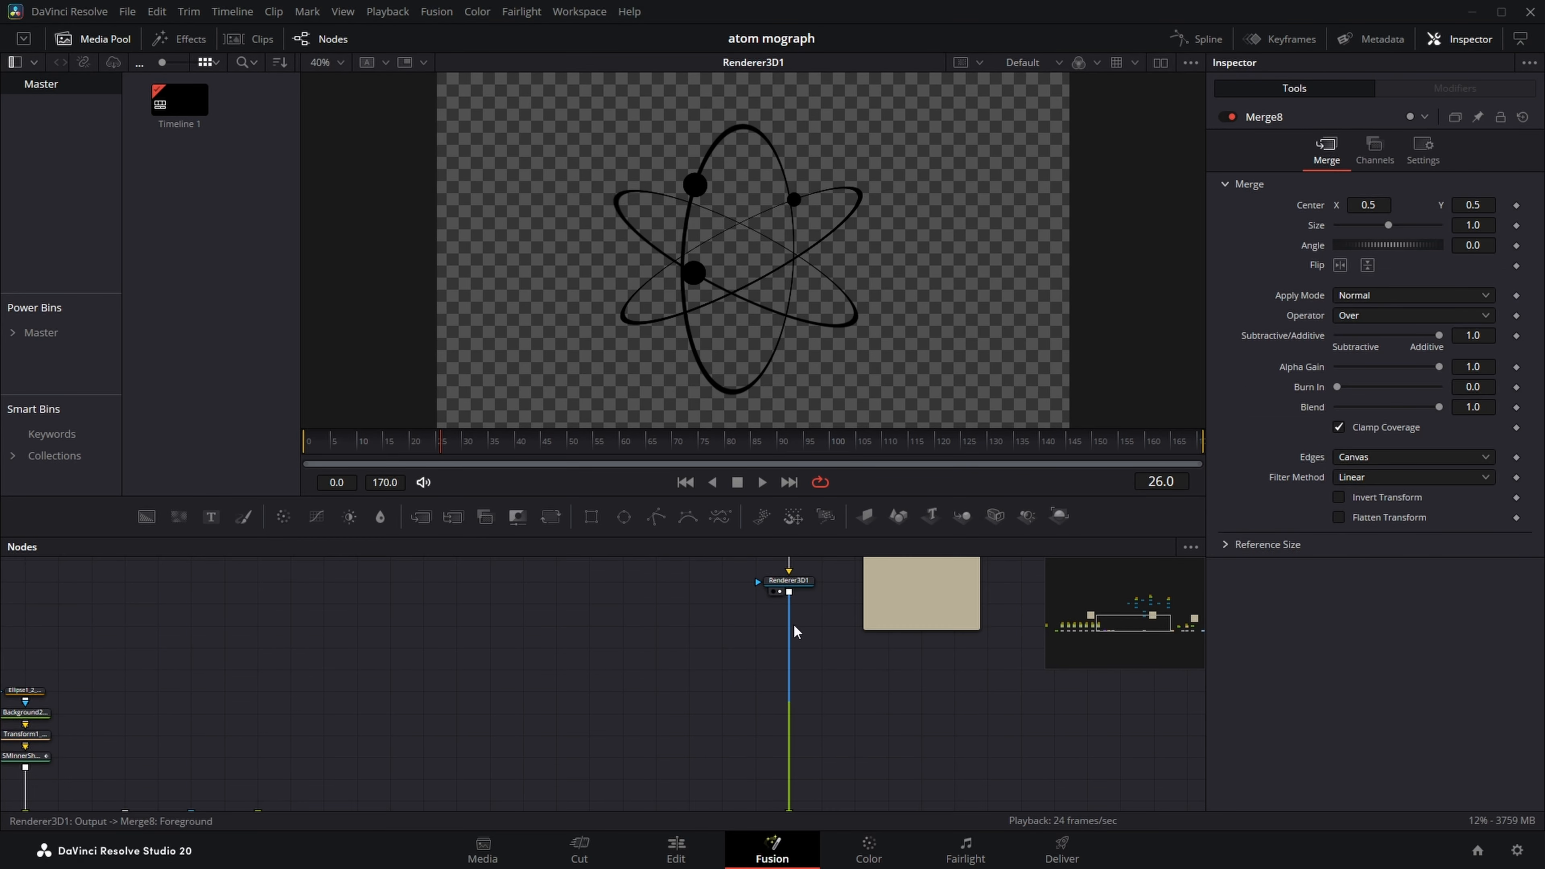
{"action": "scroll", "coordinate": [785, 632], "scroll_direction": "up", "scroll_amount": 5}
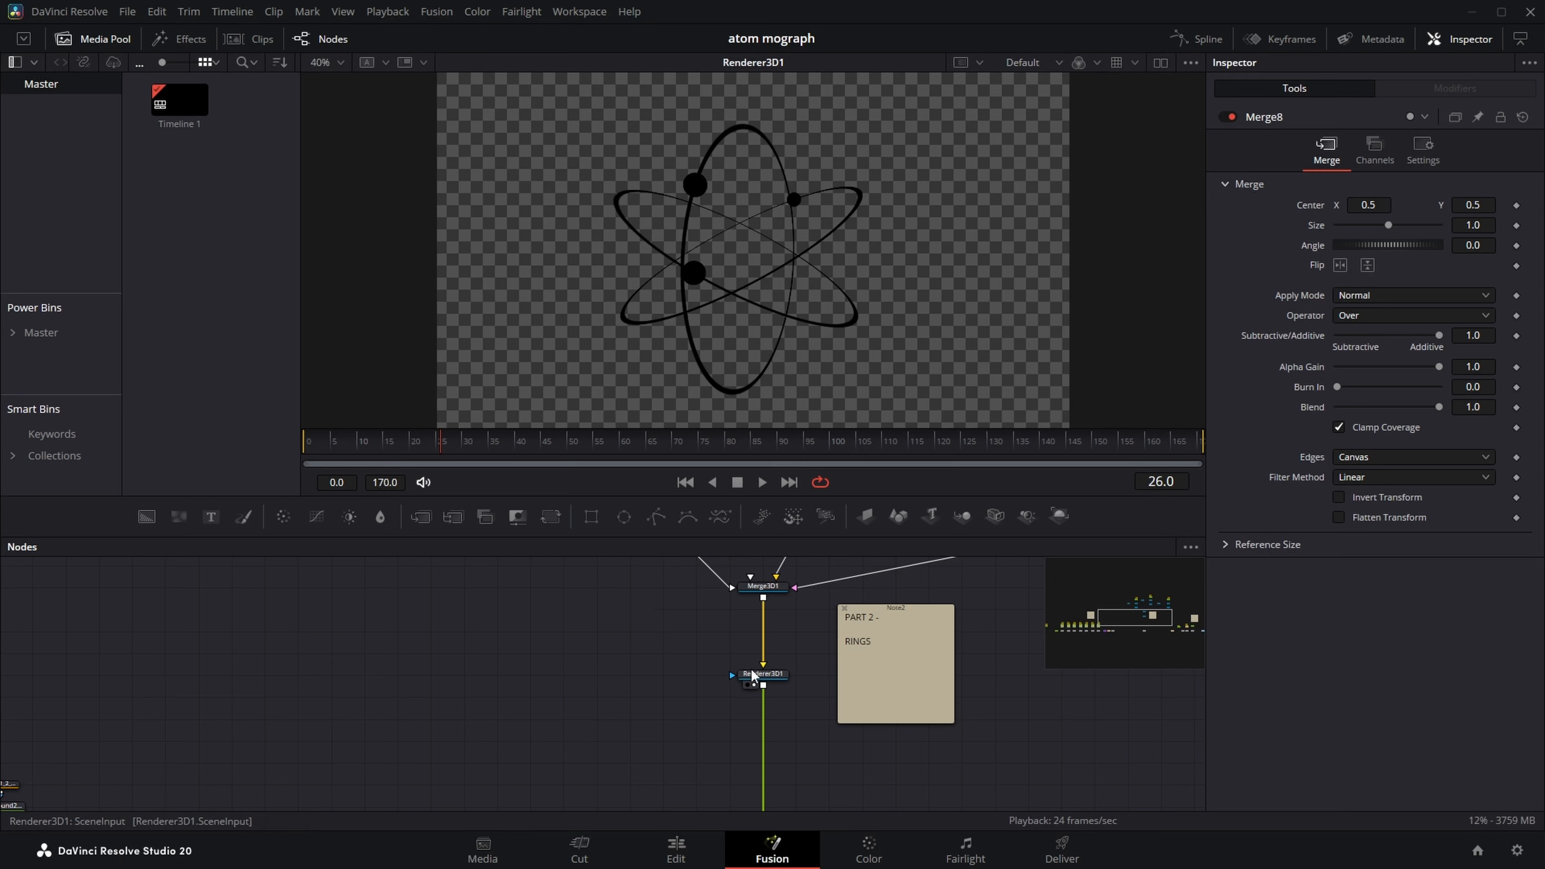
{"action": "scroll", "coordinate": [768, 672], "scroll_direction": "down", "scroll_amount": 5}
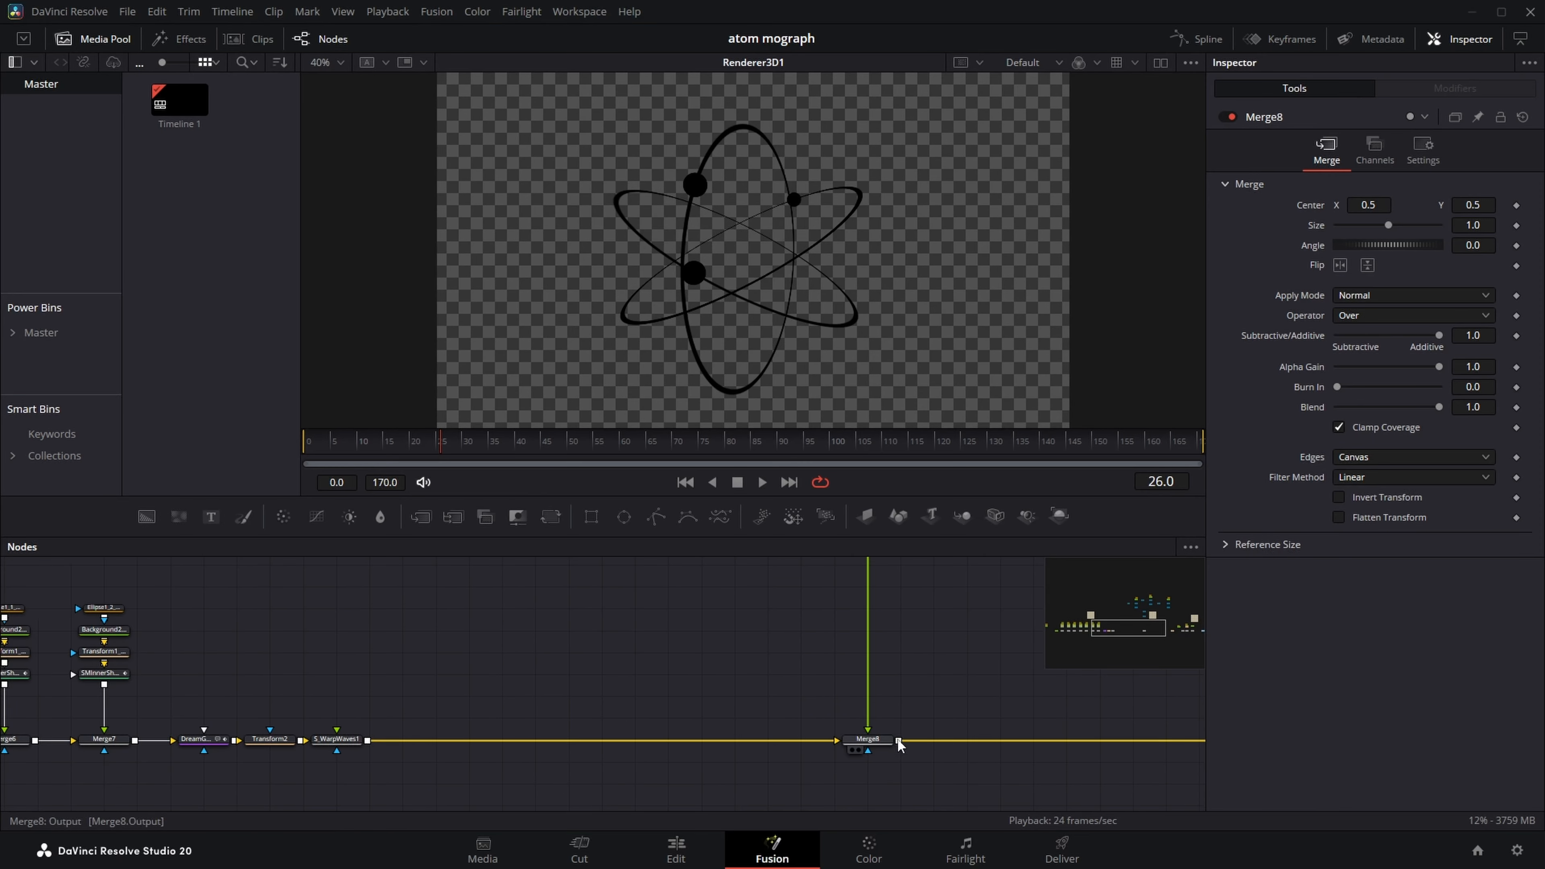
Display the nucleus from the S_WarpWaves1 node in the viewer
{"action": "left_click", "coordinate": [341, 740]}
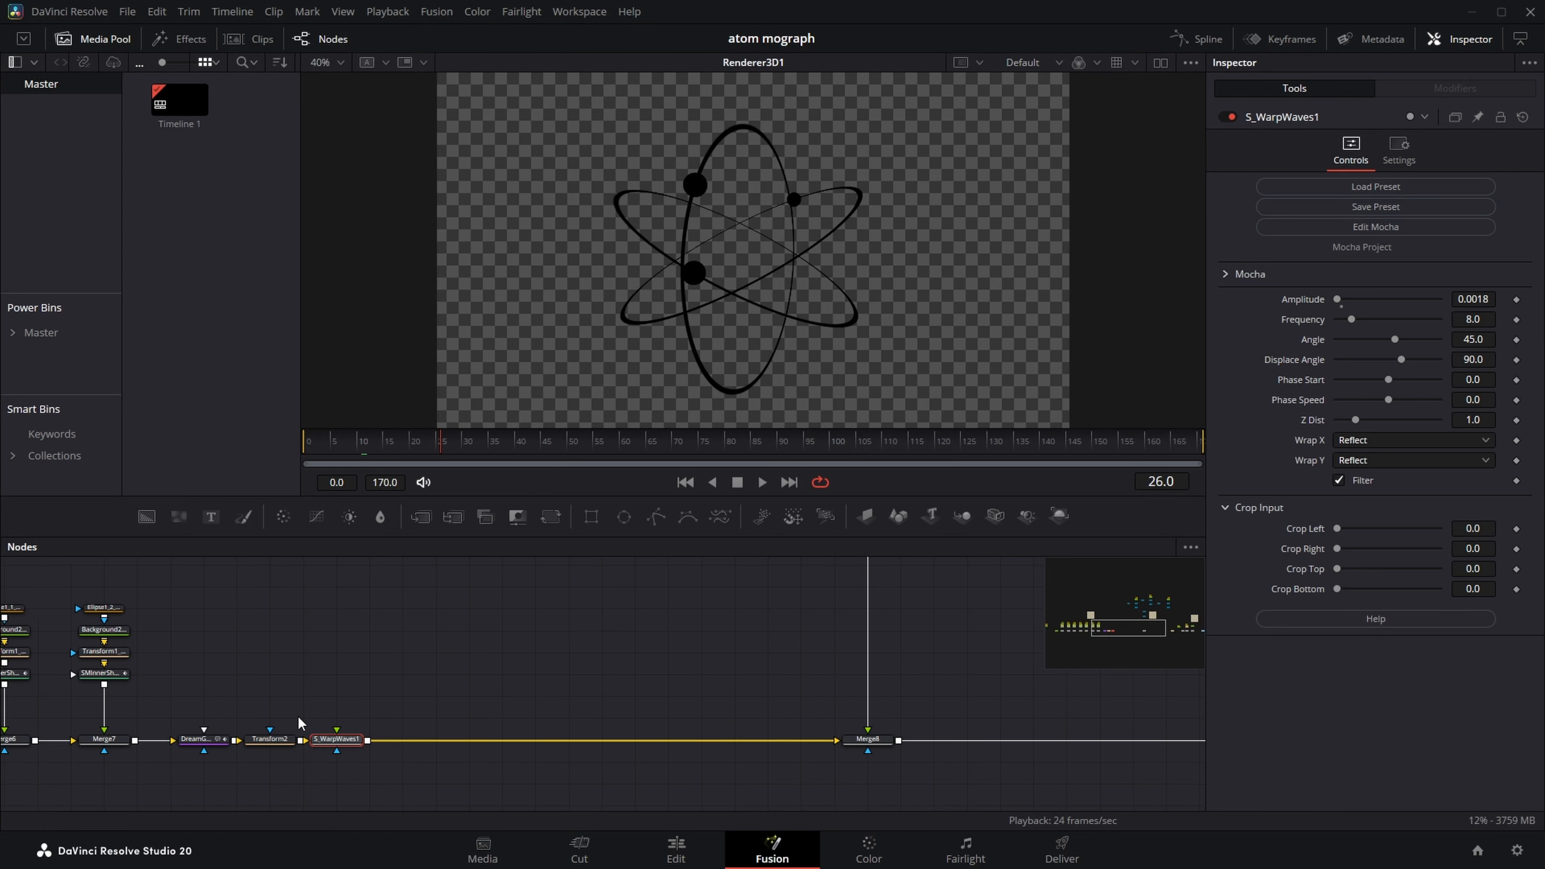
{"action": "left_click_drag", "start_coordinate": [258, 749], "coordinate": [794, 714]}
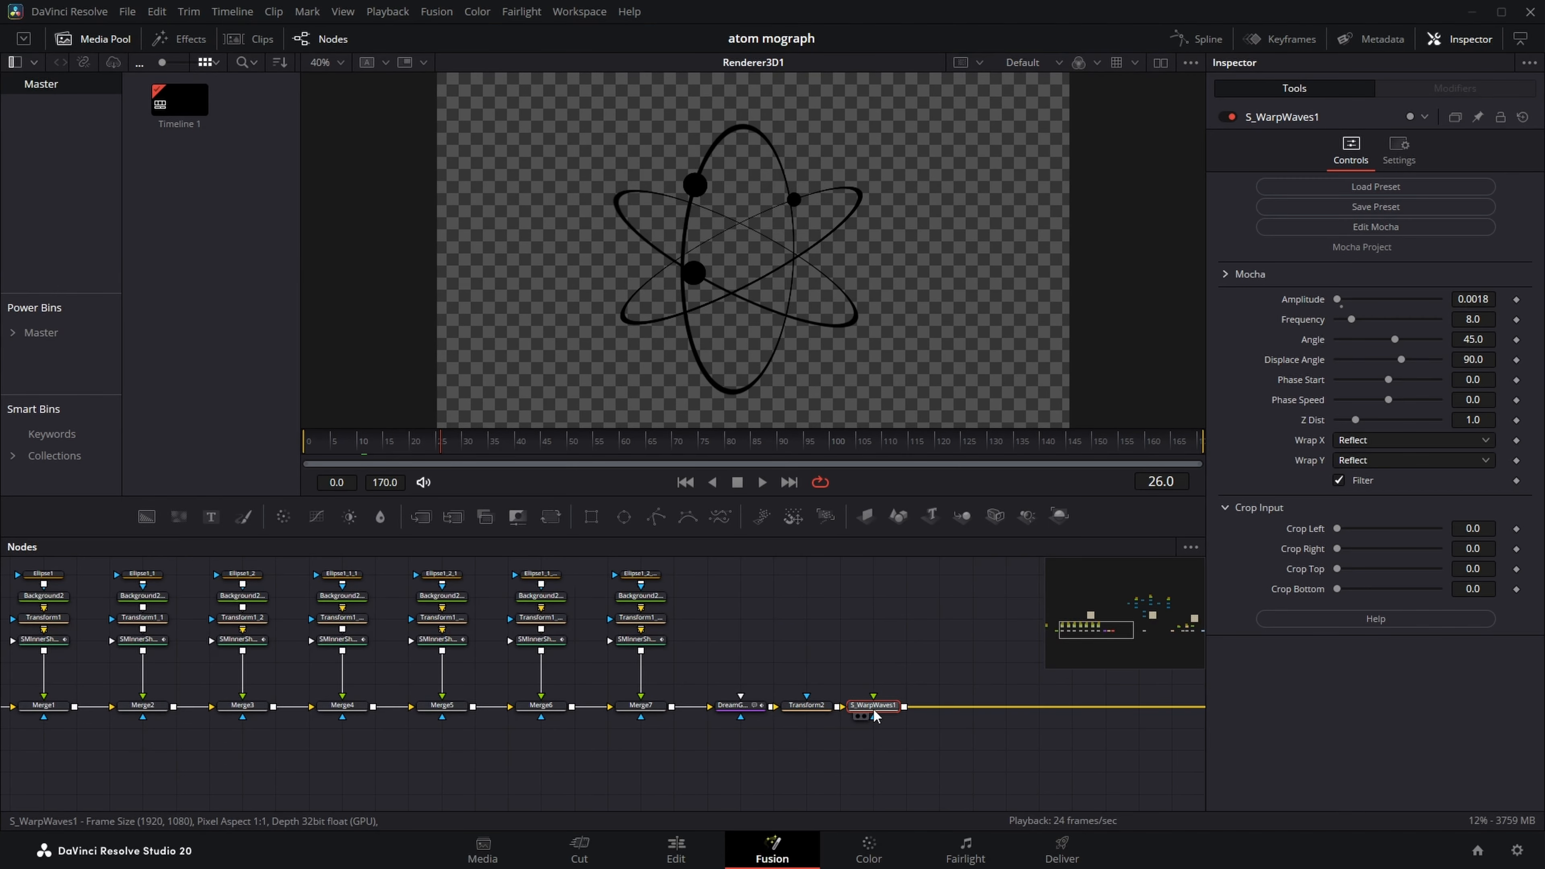
{"action": "key", "text": "1"}
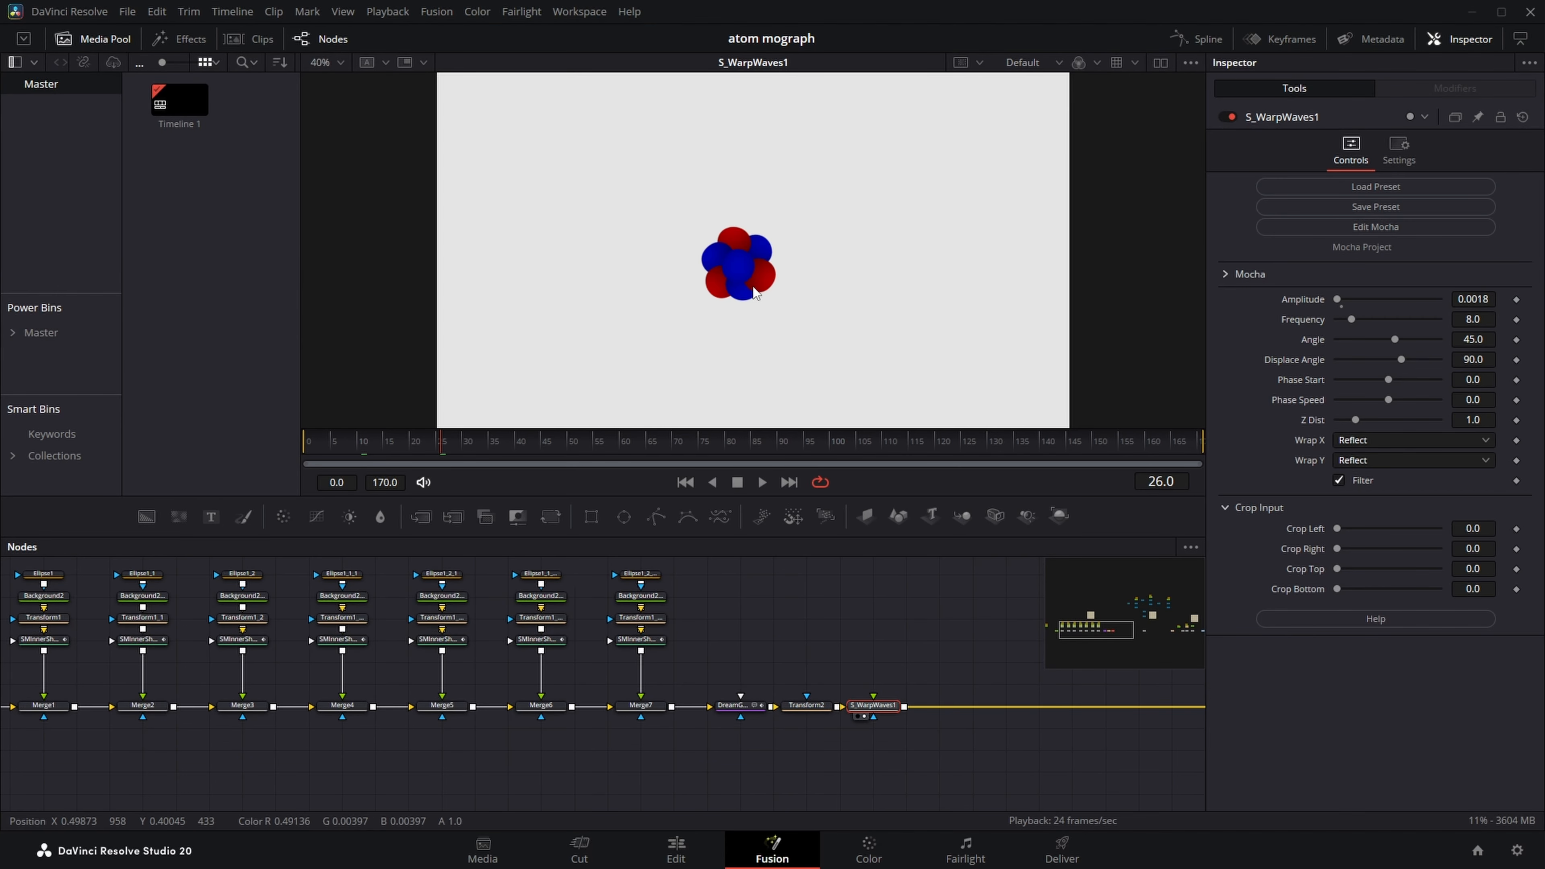
Display the combined nucleus and rings from Merge8 in the viewer
{"action": "scroll", "coordinate": [898, 638], "scroll_direction": "right", "scroll_amount": 10}
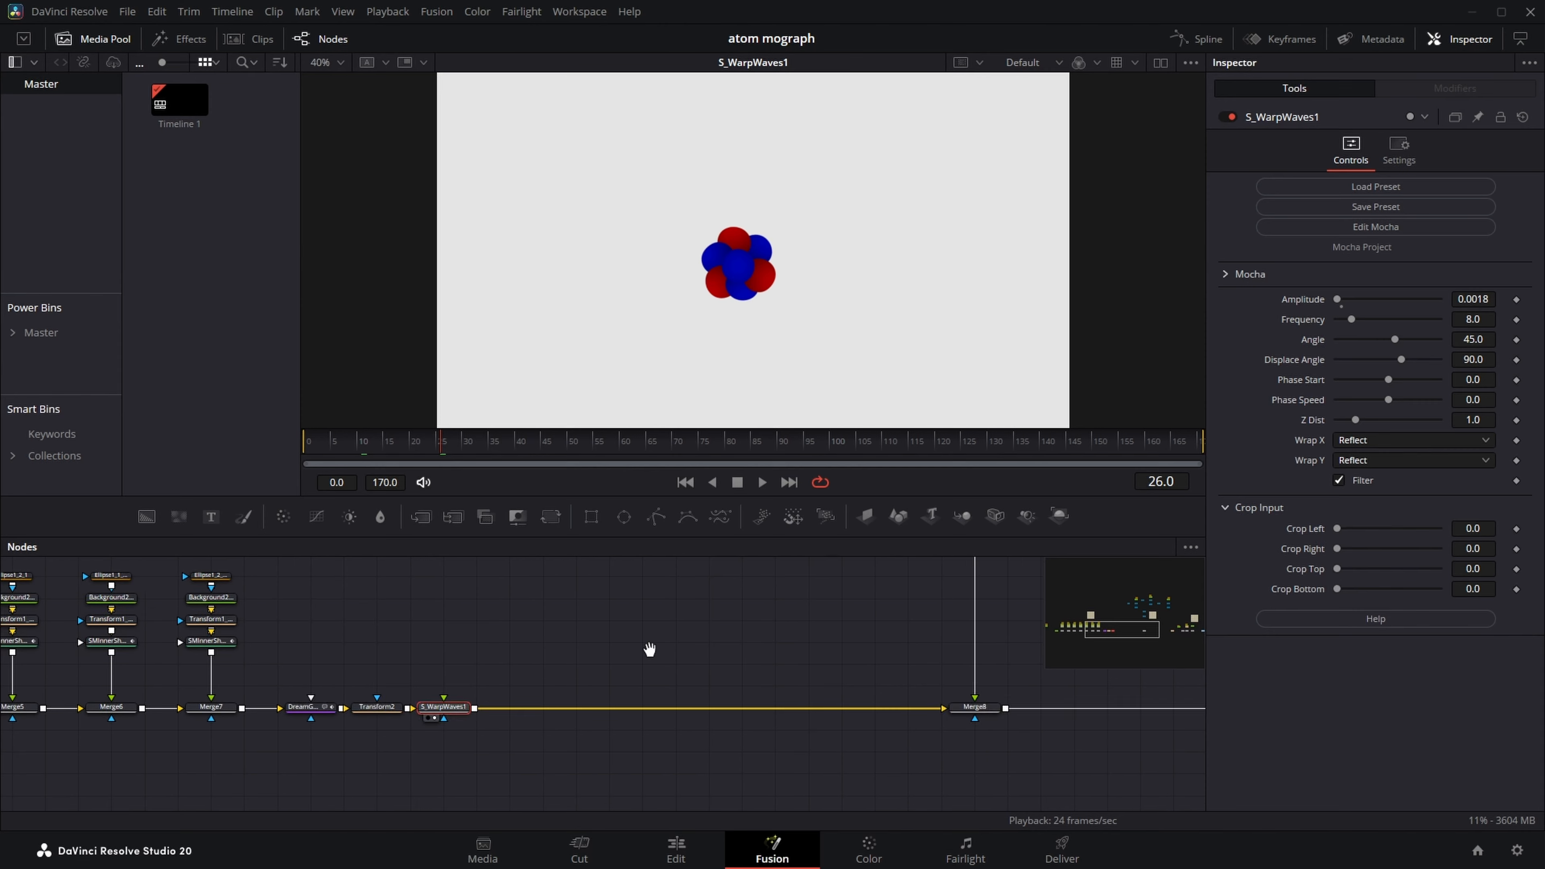
{"action": "left_click", "coordinate": [751, 709]}
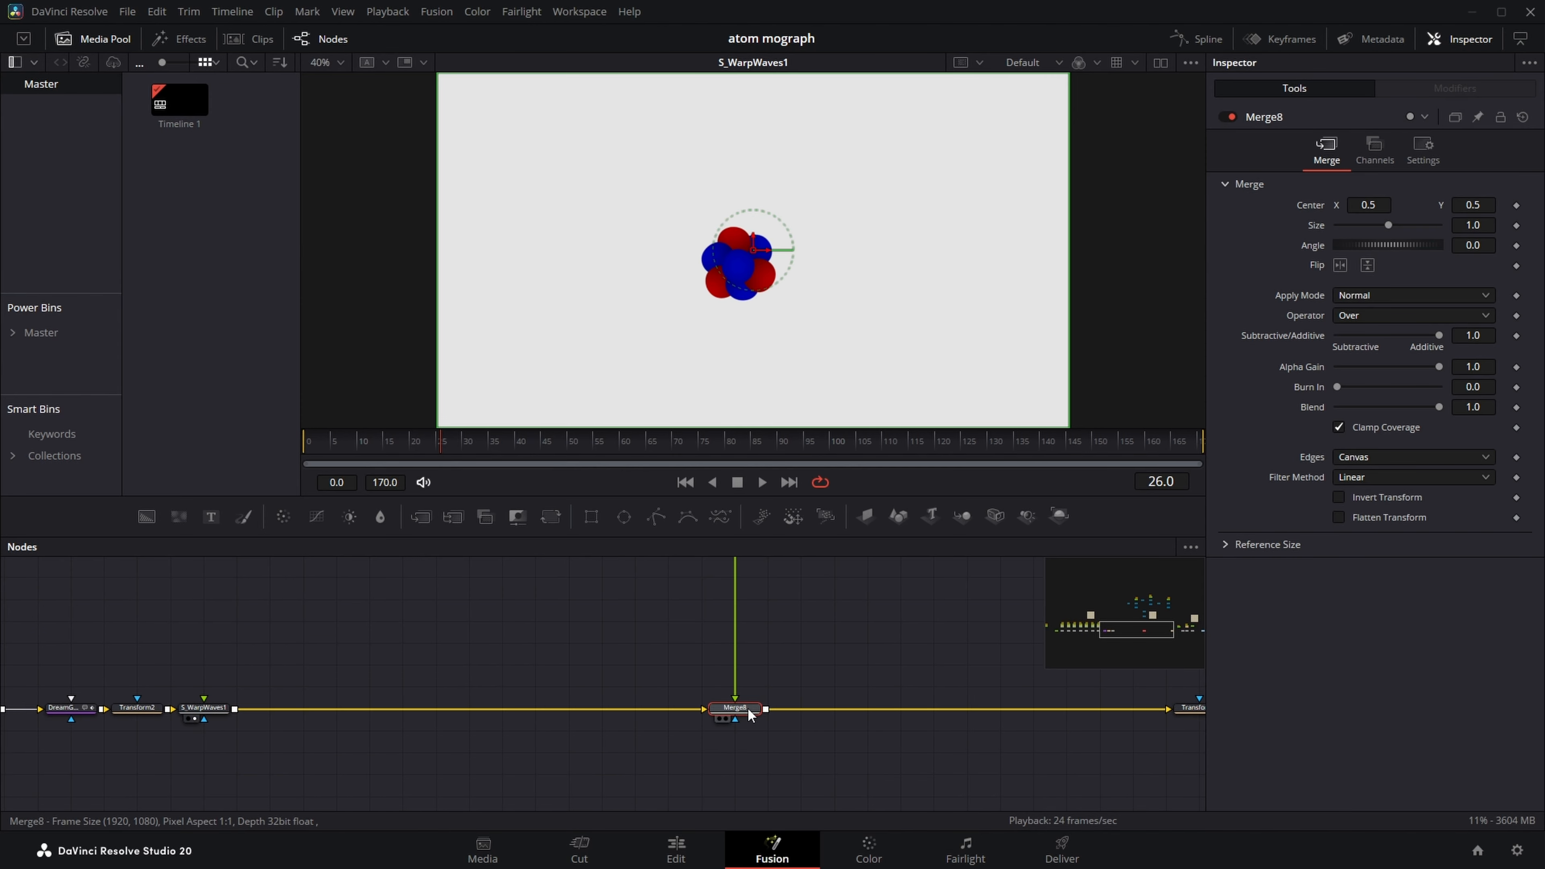
{"action": "scroll", "coordinate": [590, 611], "scroll_direction": "down", "scroll_amount": 4}
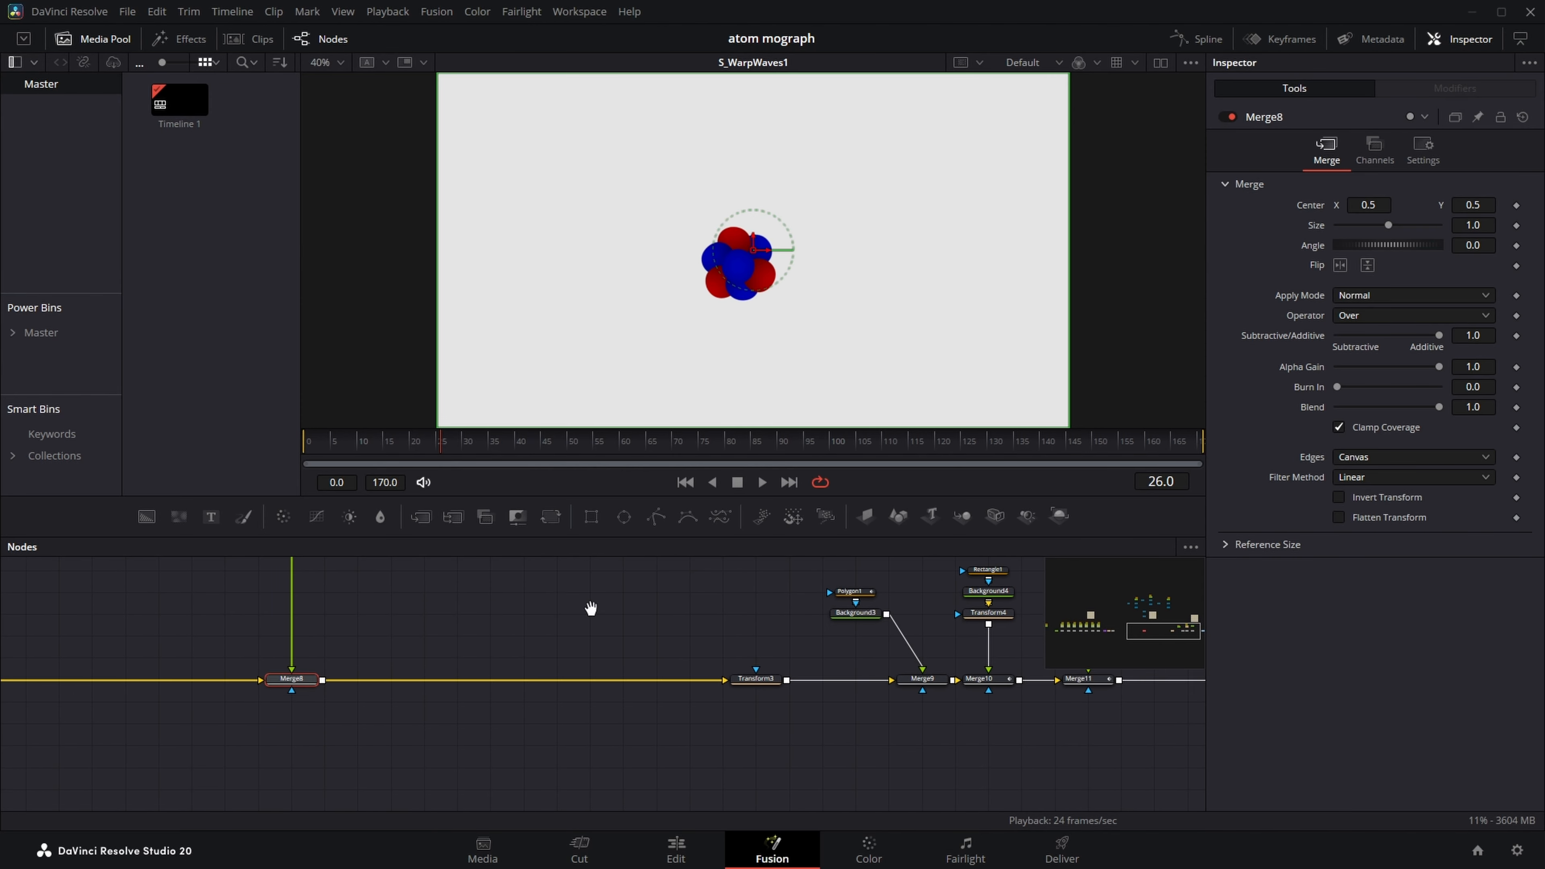
{"action": "left_click_drag", "start_coordinate": [633, 709], "coordinate": [786, 664]}
{"action": "scroll", "coordinate": [218, 733], "scroll_direction": "up", "scroll_amount": 4}
{"action": "left_click_drag", "start_coordinate": [218, 733], "coordinate": [804, 664]}
{"action": "scroll", "coordinate": [787, 700], "scroll_direction": "right", "scroll_amount": 5}
{"action": "scroll", "coordinate": [719, 669], "scroll_direction": "down", "scroll_amount": 3}
{"action": "scroll", "coordinate": [712, 609], "scroll_direction": "up", "scroll_amount": 2}
{"action": "scroll", "coordinate": [719, 749], "scroll_direction": "up", "scroll_amount": 2}
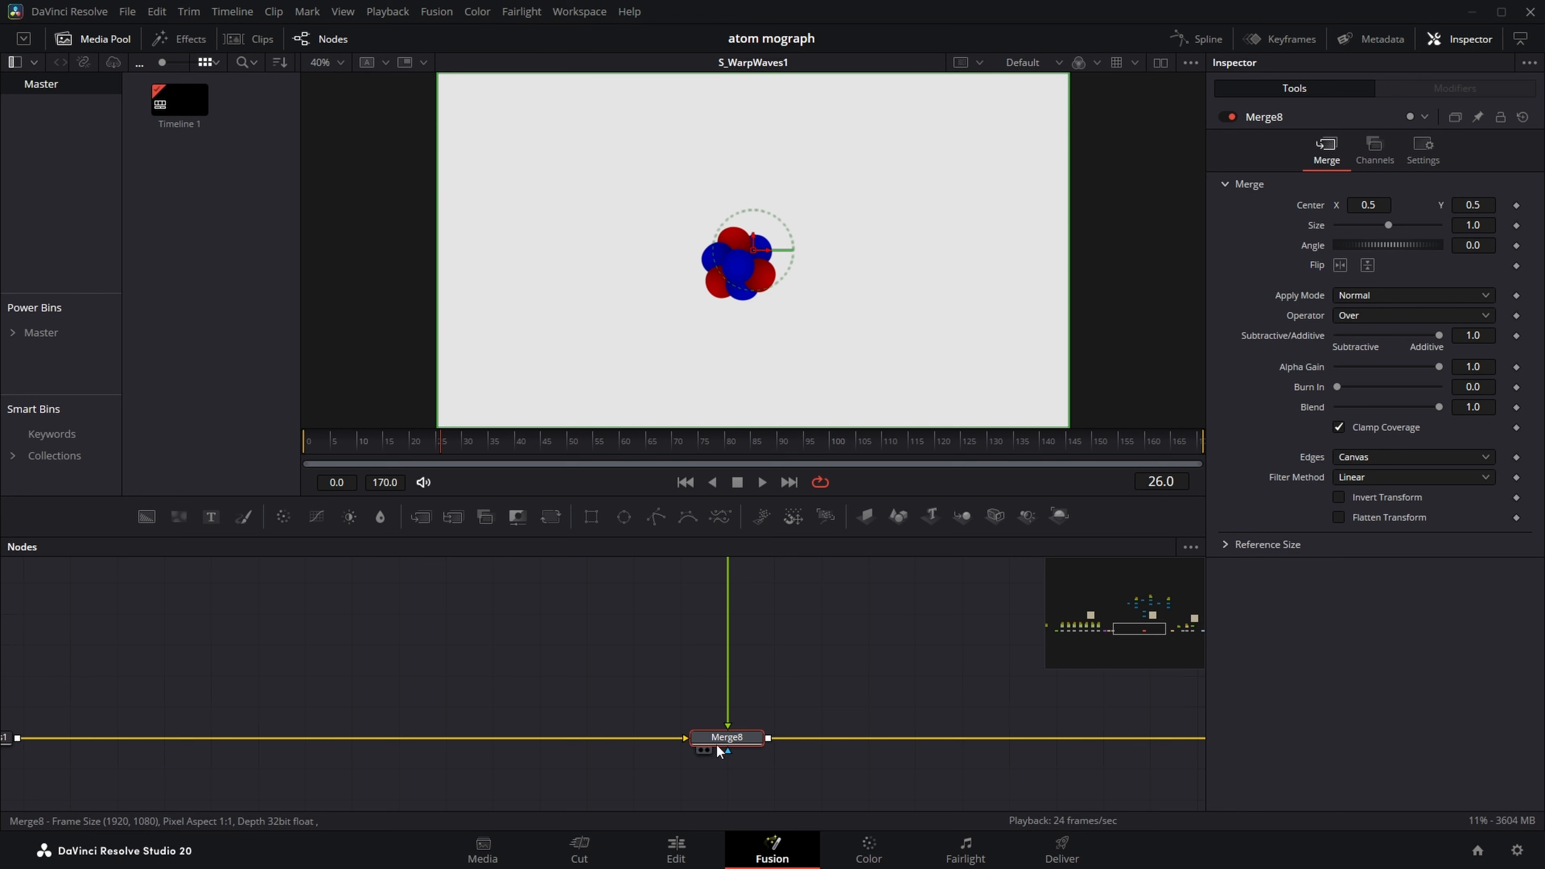
{"action": "key", "text": "1"}
{"action": "scroll", "coordinate": [736, 261], "scroll_direction": "down", "scroll_amount": 2}
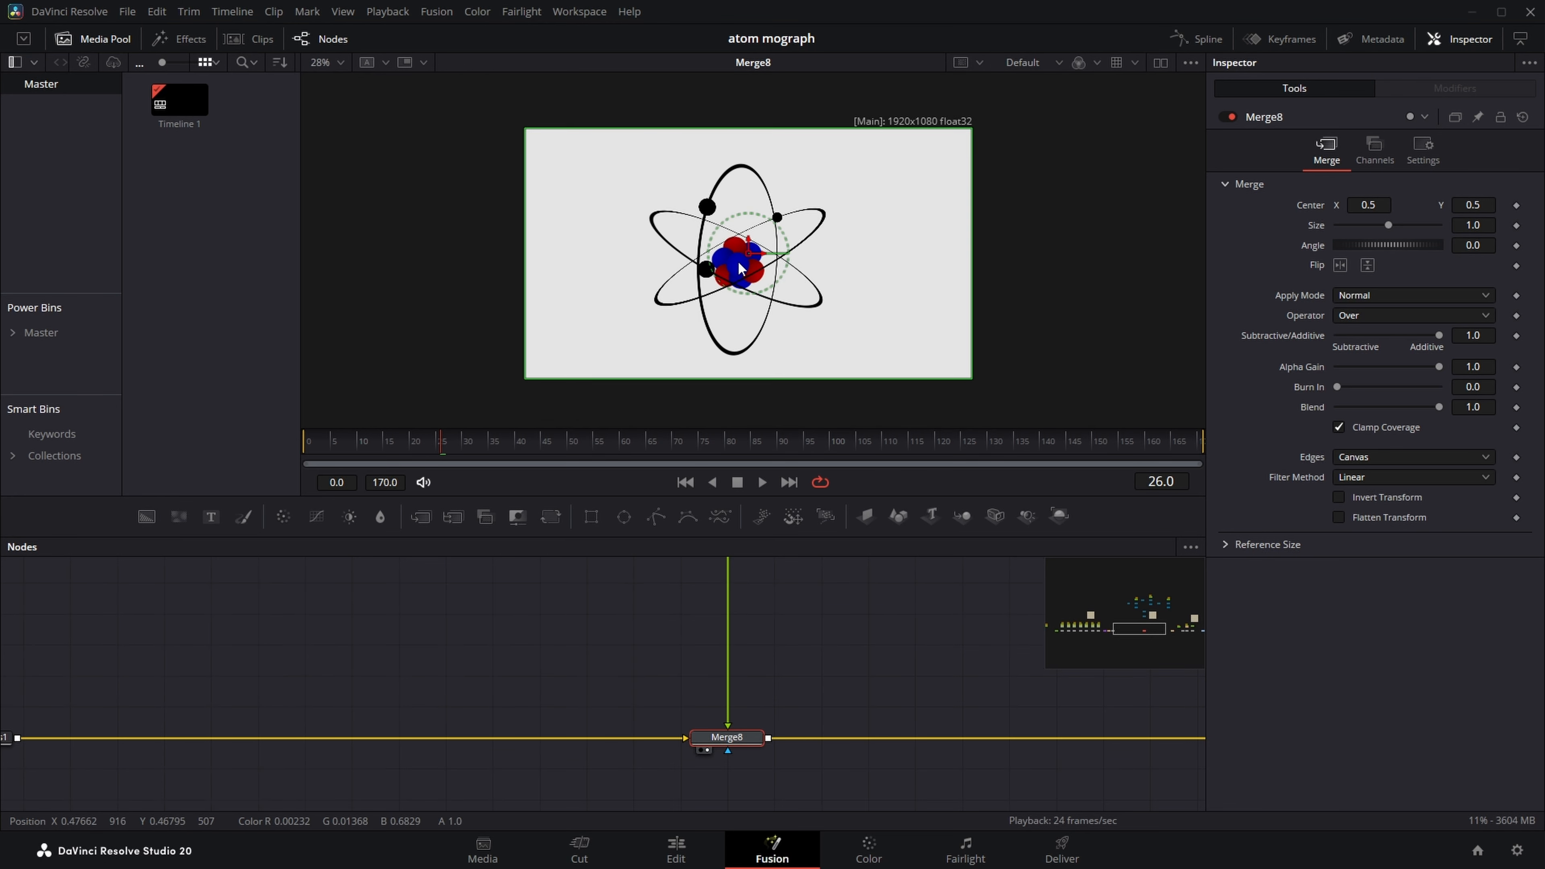
Display the repositioned atom from Transform3 in the viewer
{"action": "scroll", "coordinate": [717, 656], "scroll_direction": "down", "scroll_amount": 4}
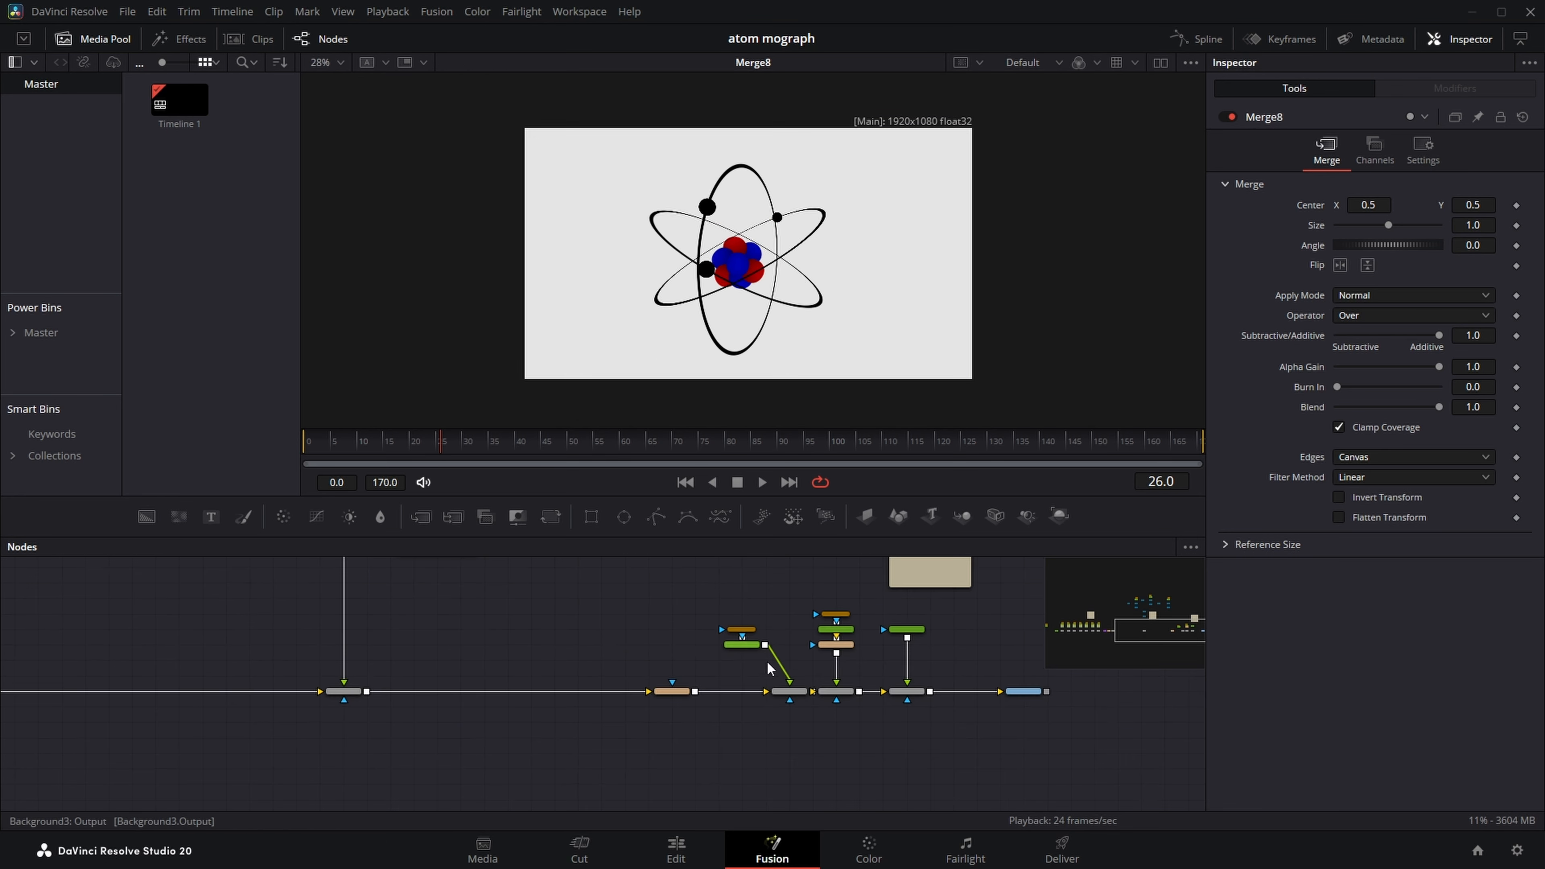
{"action": "scroll", "coordinate": [545, 739], "scroll_direction": "up", "scroll_amount": 4}
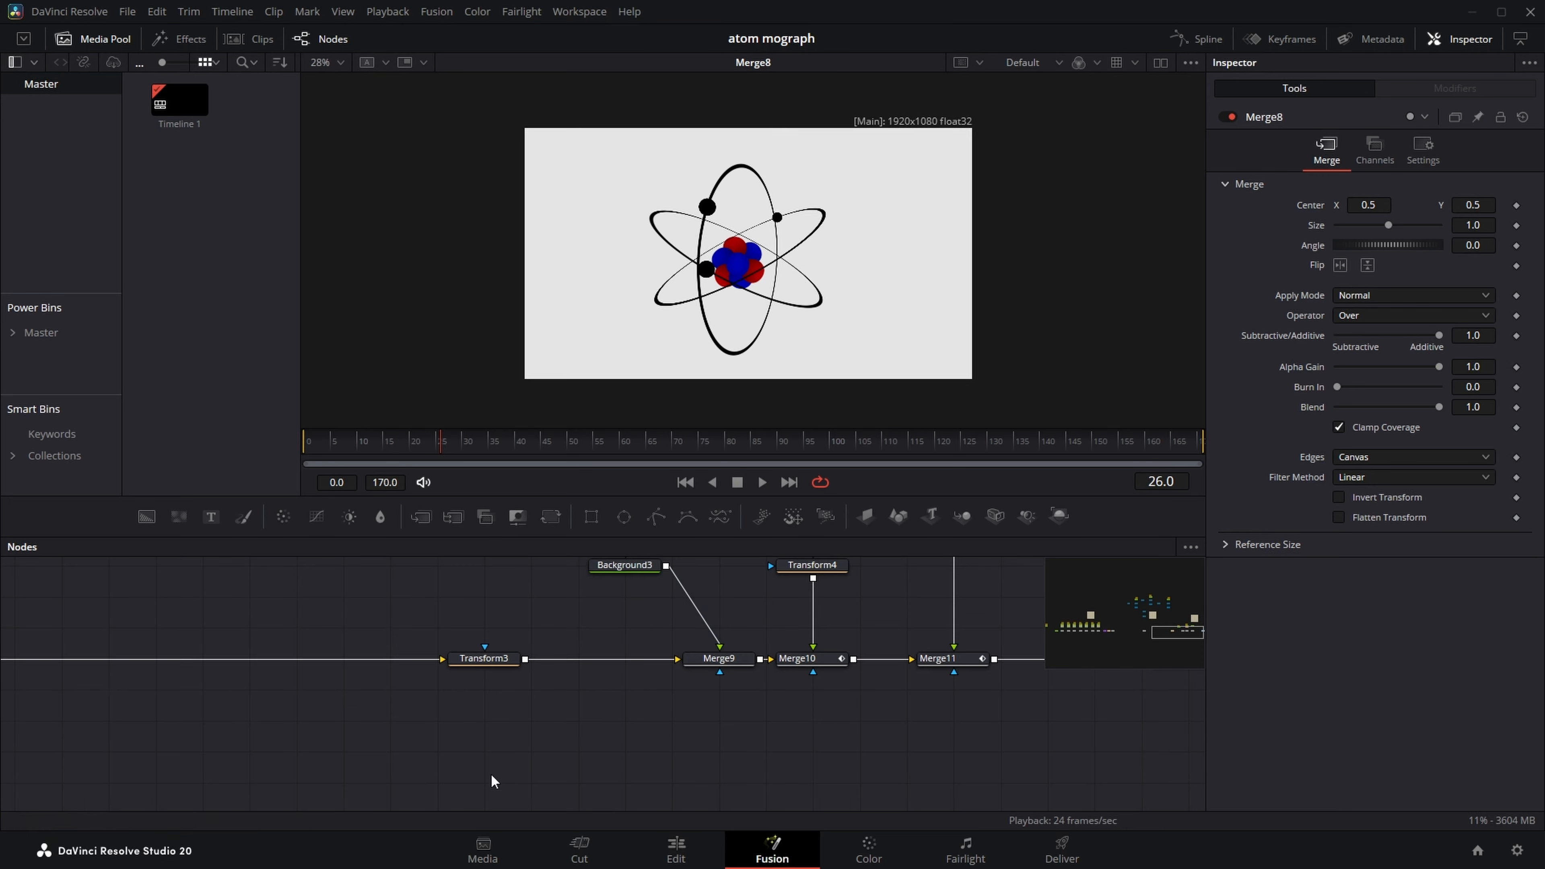
{"action": "left_click", "coordinate": [692, 704]}
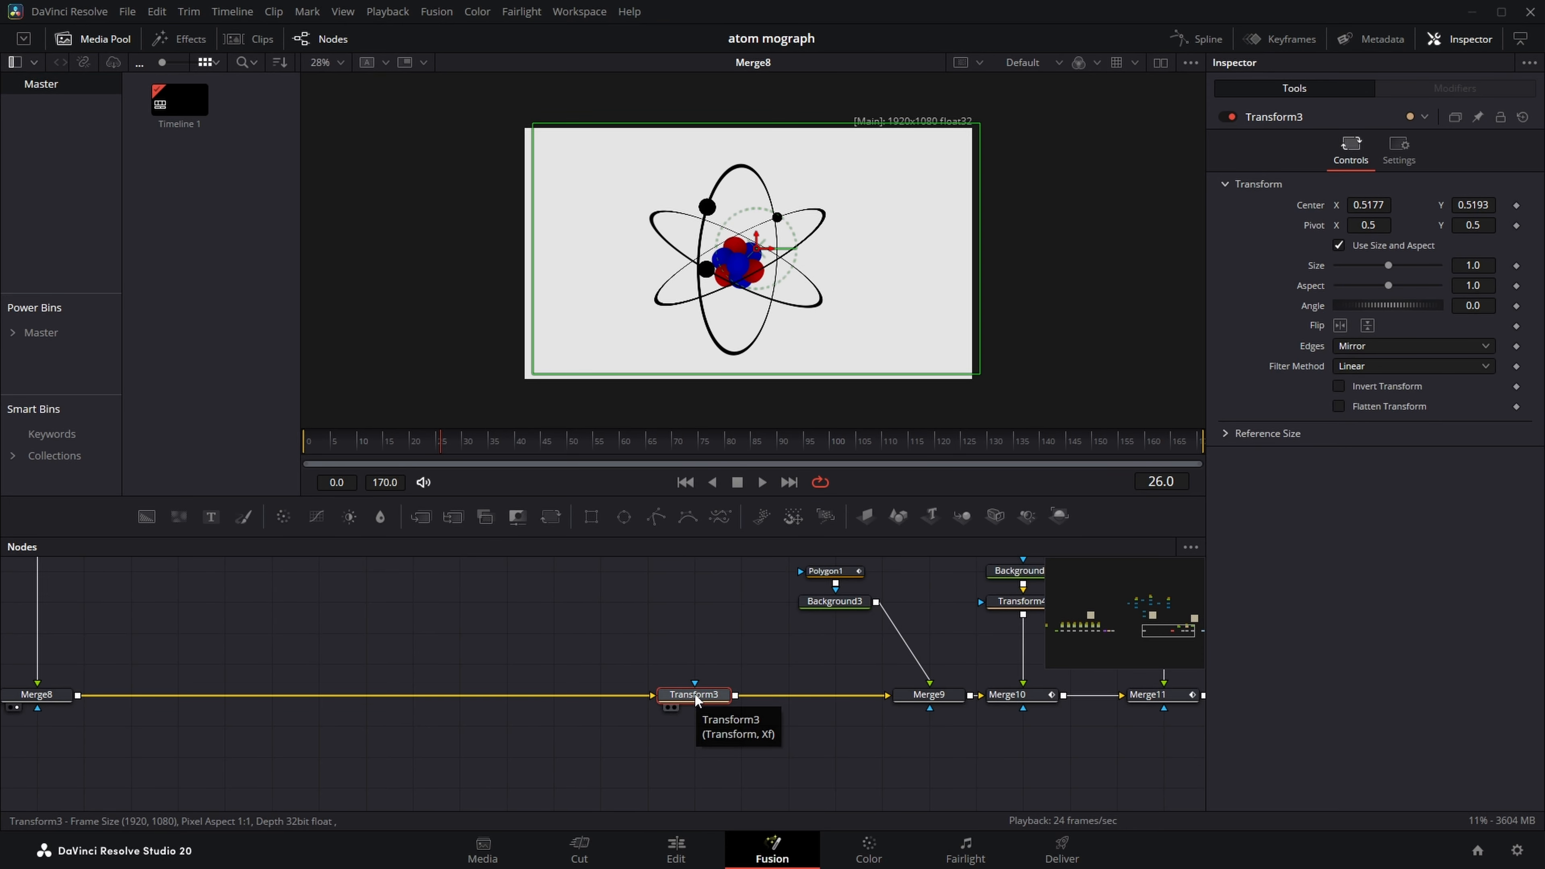
{"action": "key", "text": "1"}
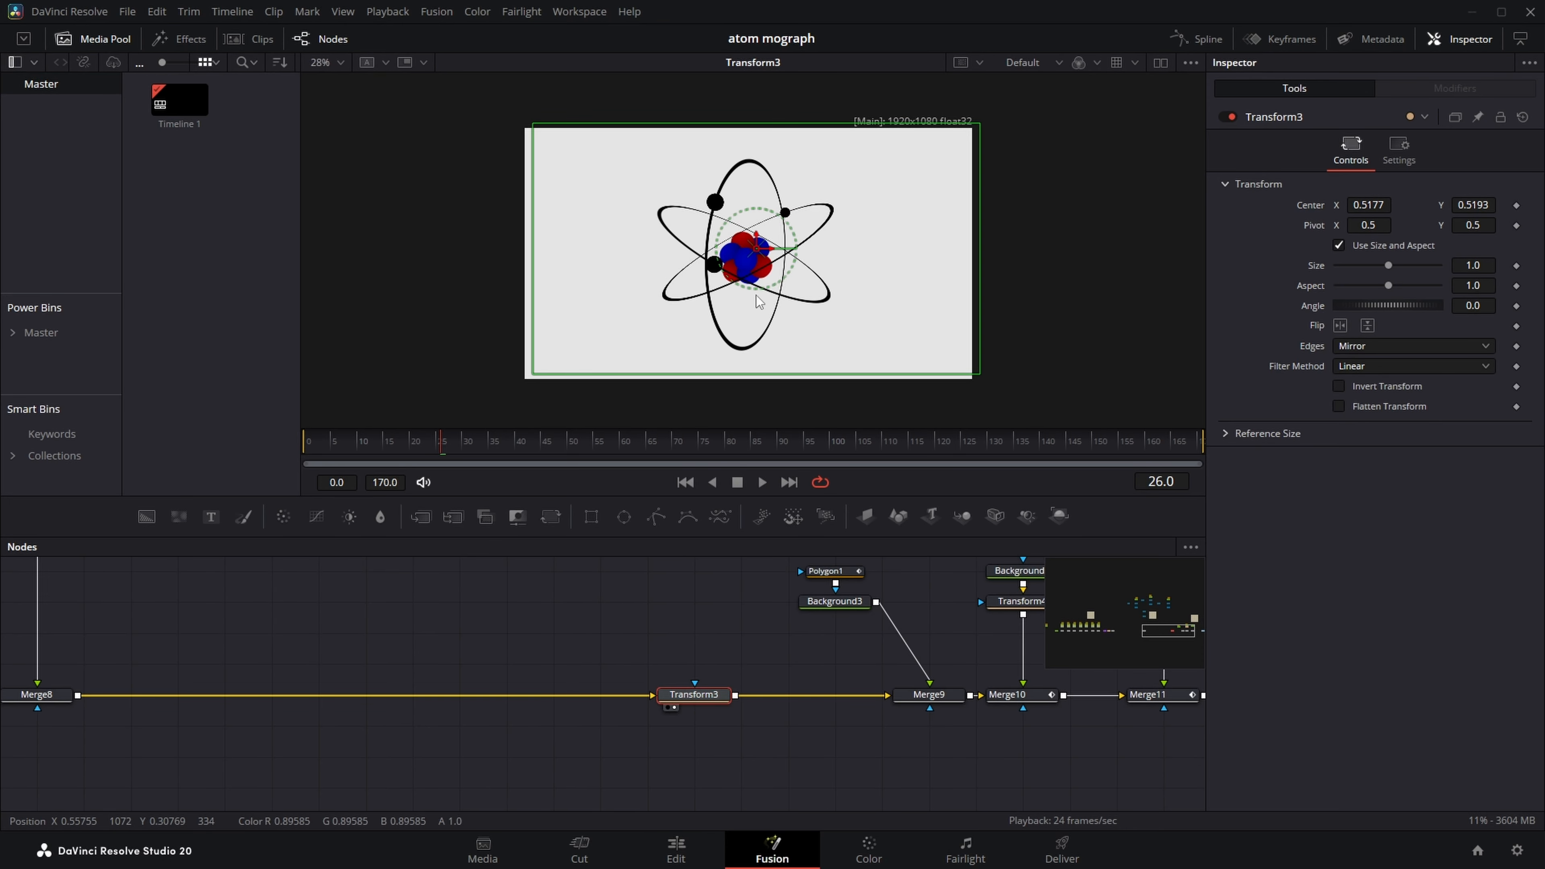
Inspect Background3 and display the Merge9 output with the callout line at frame 11
{"action": "left_click_drag", "start_coordinate": [878, 617], "coordinate": [629, 715]}
{"action": "left_click", "coordinate": [586, 699]}
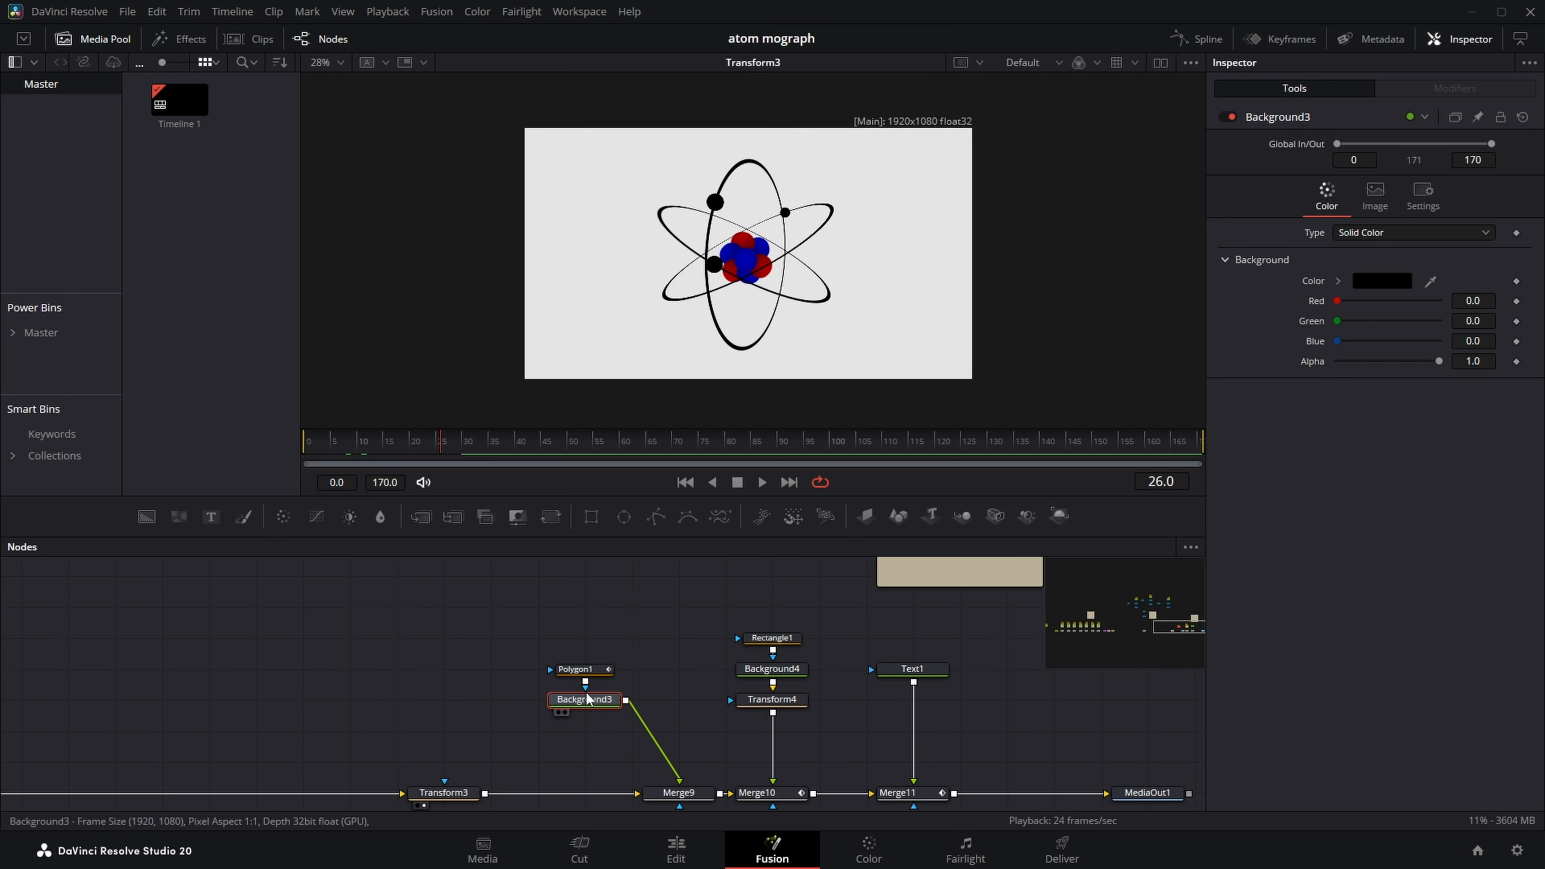
{"action": "left_click", "coordinate": [664, 792]}
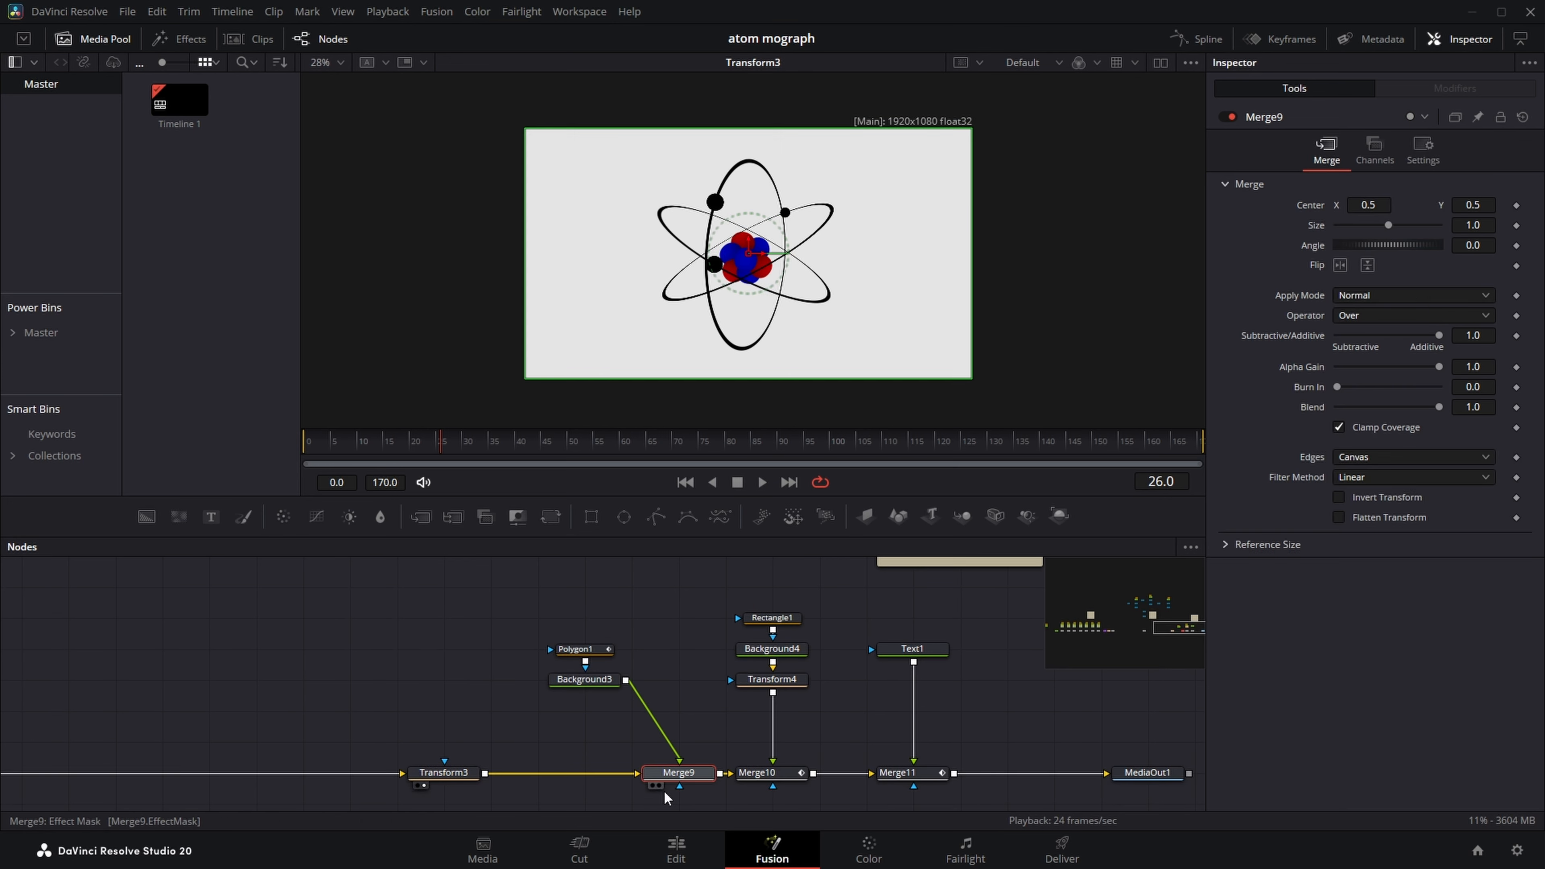
{"action": "left_click", "coordinate": [598, 730]}
{"action": "mouse_move", "coordinate": [346, 447]}
{"action": "left_mouse_down"}
{"action": "mouse_move", "coordinate": [323, 441]}
{"action": "mouse_move", "coordinate": [528, 441]}
{"action": "mouse_move", "coordinate": [273, 472]}
{"action": "mouse_move", "coordinate": [363, 472]}
{"action": "left_mouse_up"}
Select the Polygon1 mask and examine its callout line and controls up close in the viewer
{"action": "left_click", "coordinate": [581, 648]}
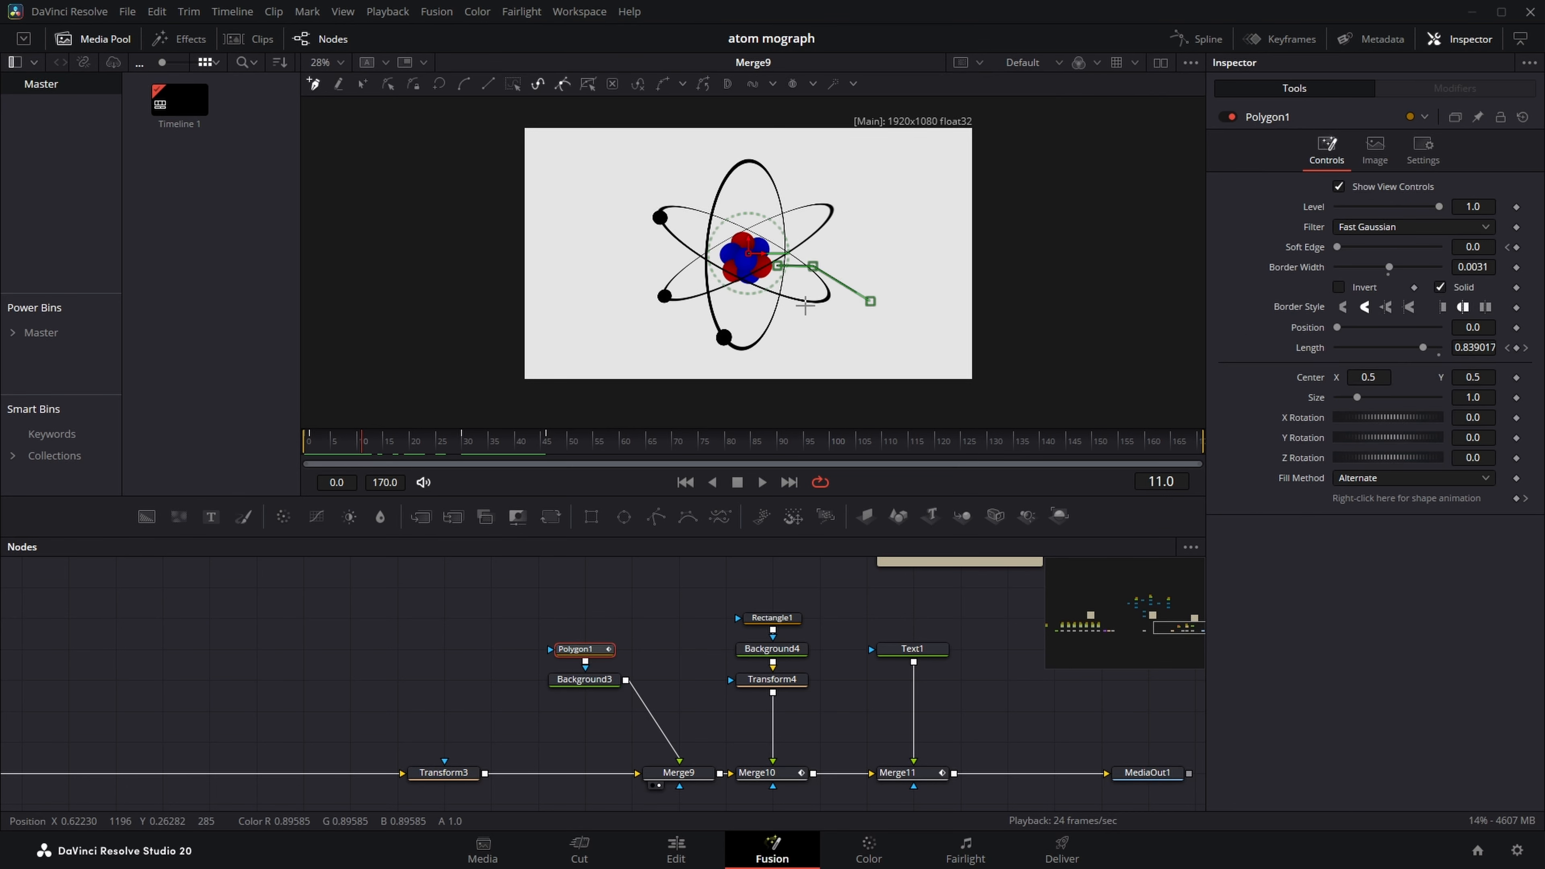
{"action": "scroll", "coordinate": [797, 293], "scroll_direction": "up", "scroll_amount": 2}
{"action": "scroll", "coordinate": [750, 316], "scroll_direction": "up", "scroll_amount": 3}
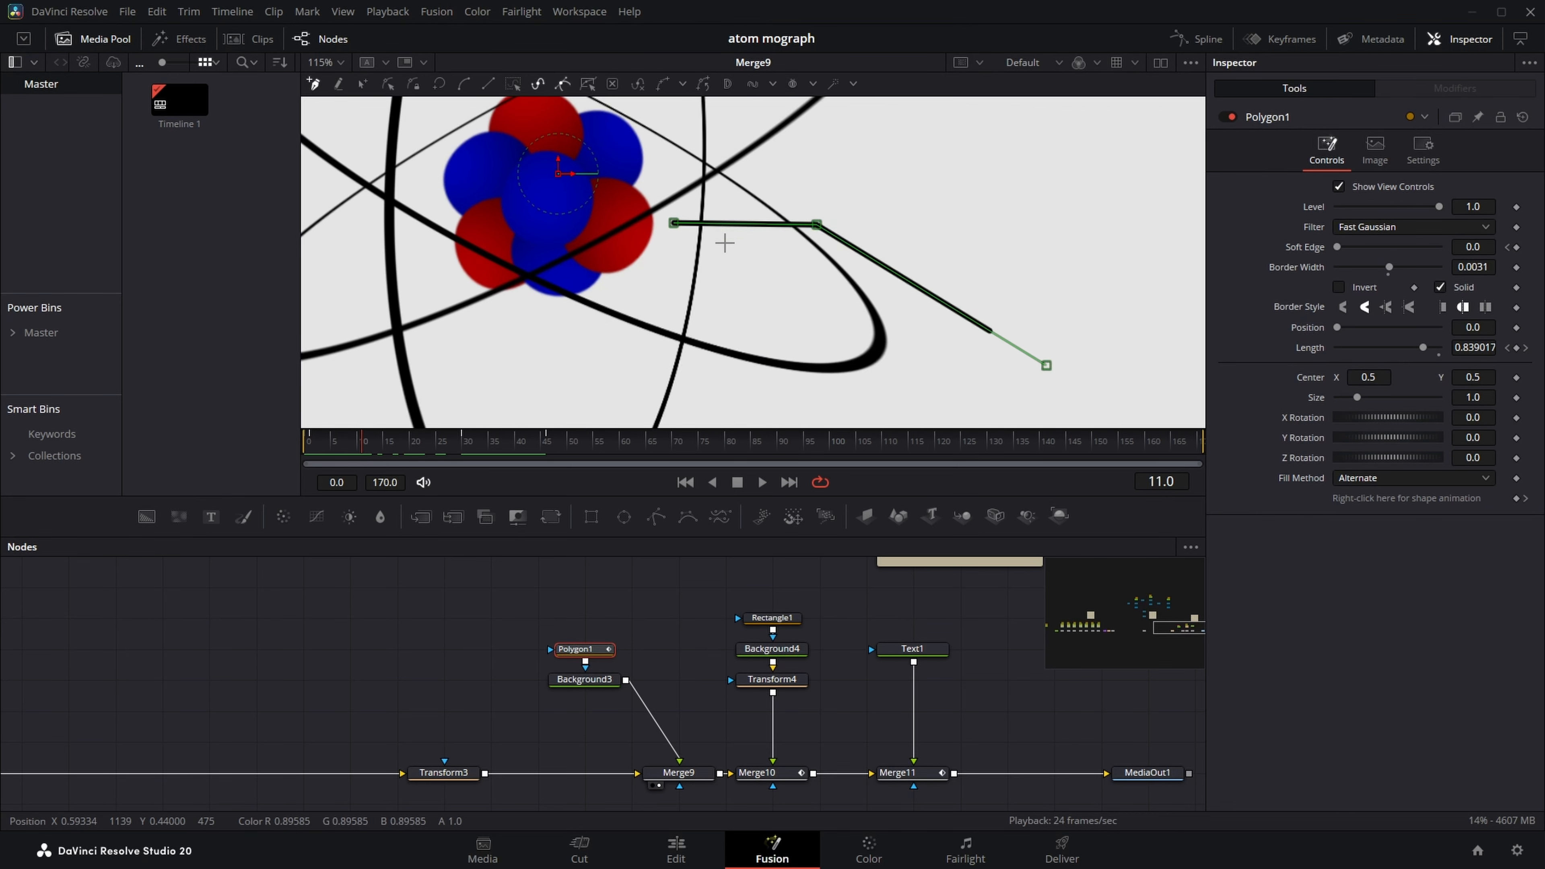
{"action": "scroll", "coordinate": [700, 243], "scroll_direction": "down", "scroll_amount": 1}
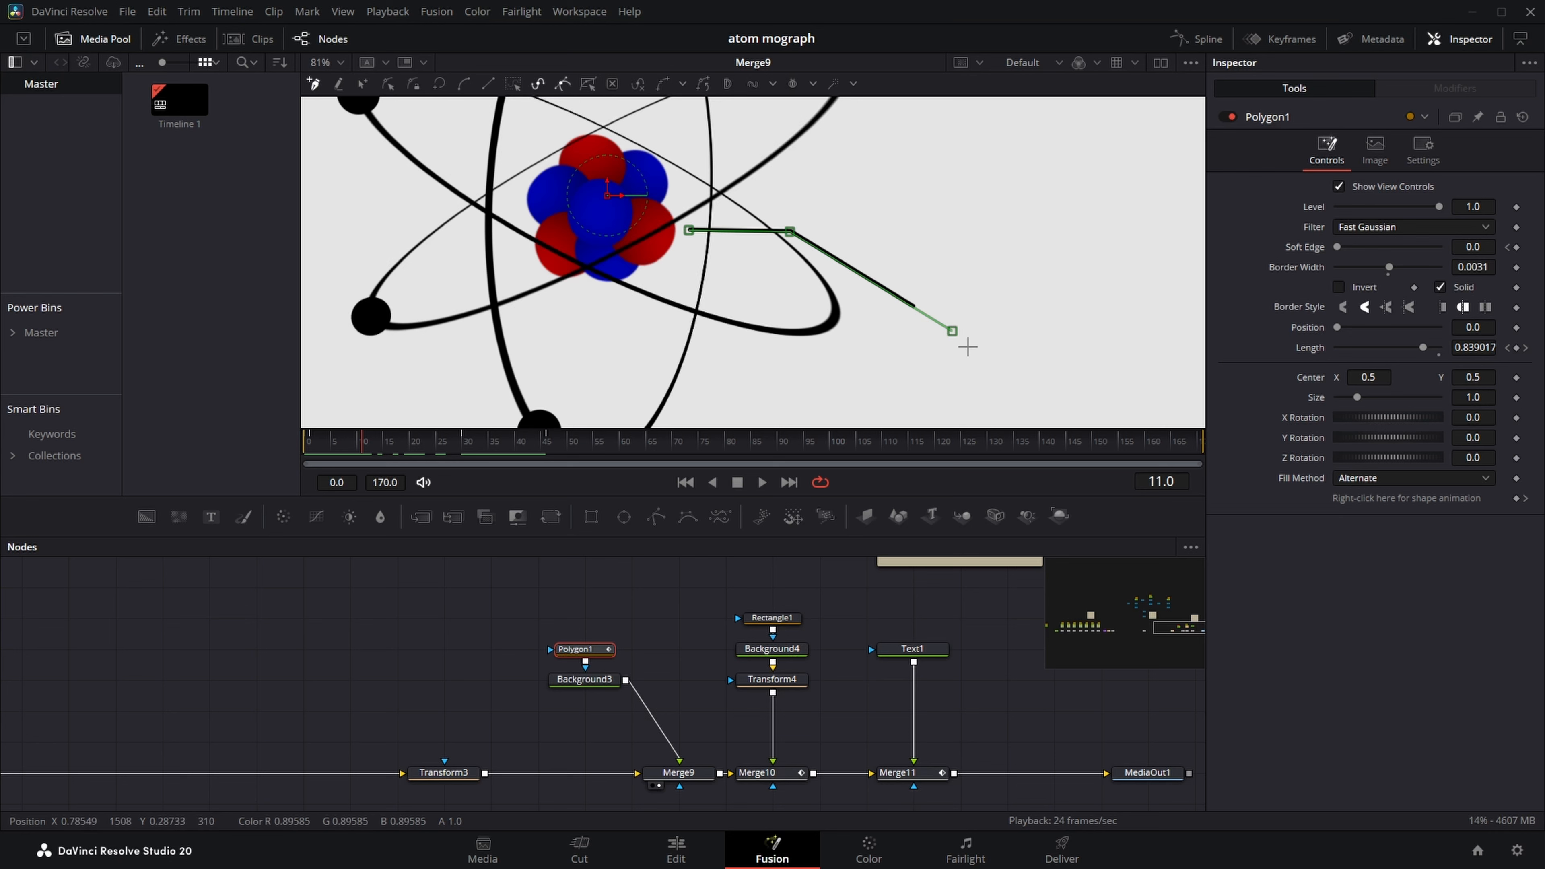
{"action": "key", "text": "ctrl+f"}
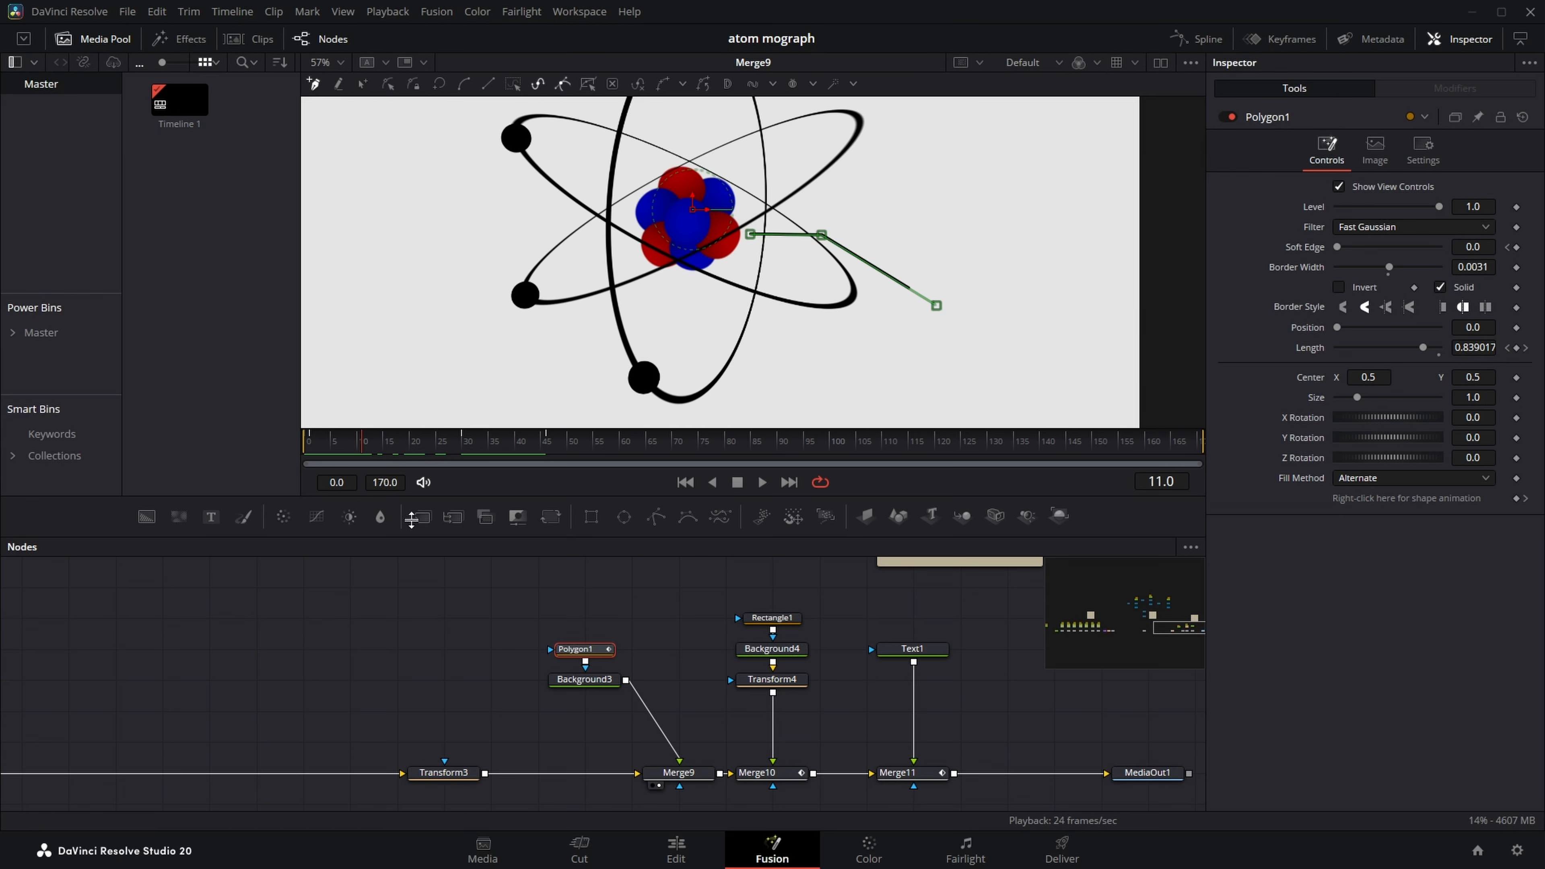
Play the callout line's write-on animation from frame 0 and stop playback
{"action": "left_click_drag", "start_coordinate": [370, 456], "coordinate": [277, 454]}
{"action": "left_click", "coordinate": [399, 680]}
{"action": "key", "text": "space"}
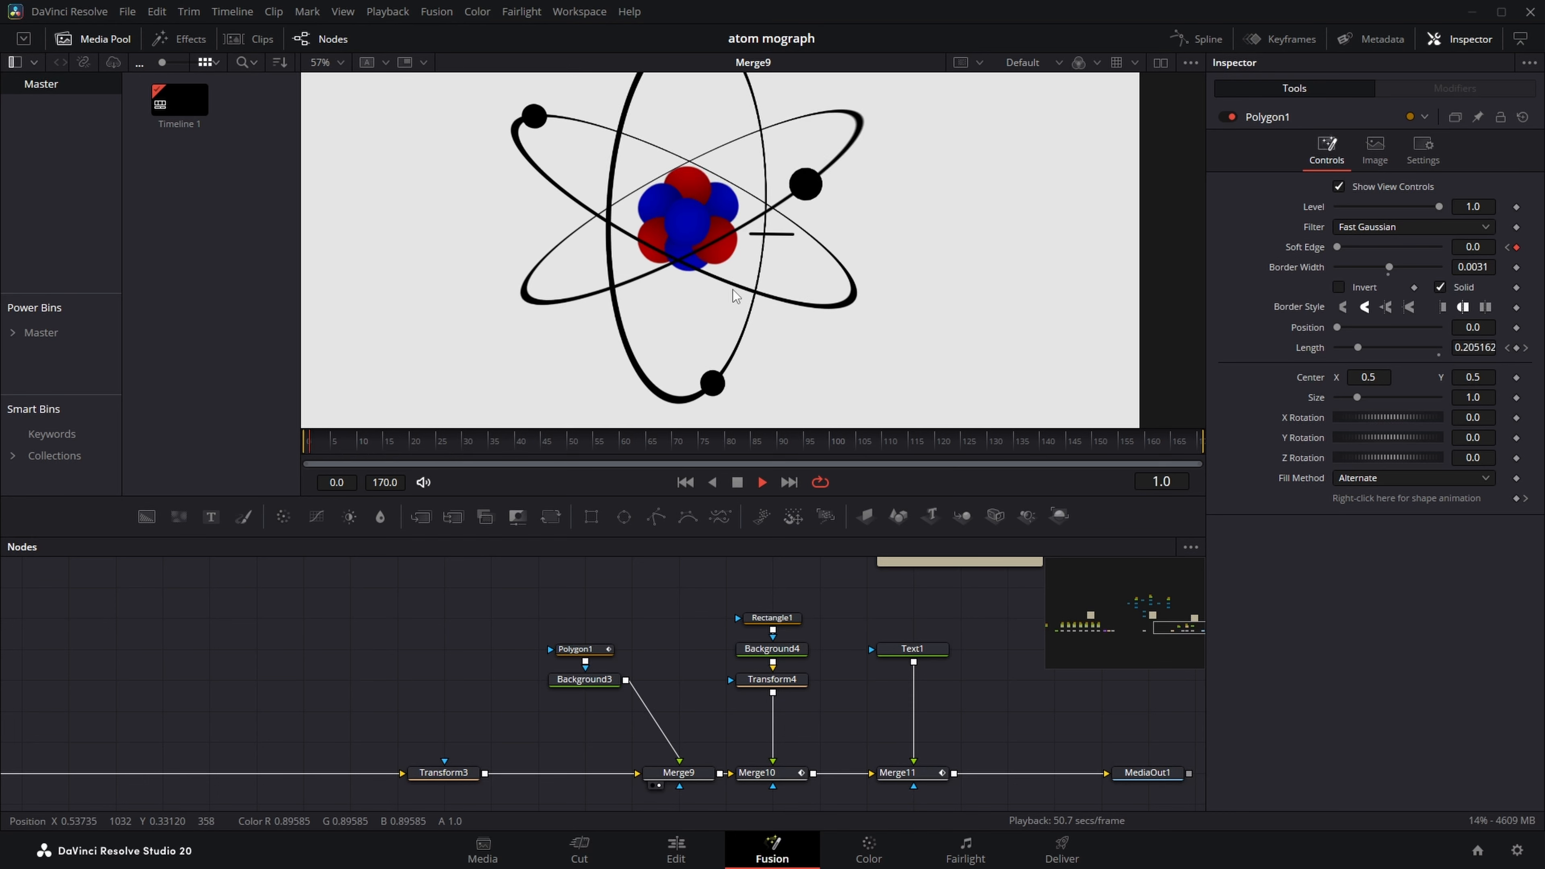
{"action": "key", "text": "space"}
Examine Polygon1's Length animation curve in the Spline editor and close the editor
{"action": "left_click", "coordinate": [581, 651]}
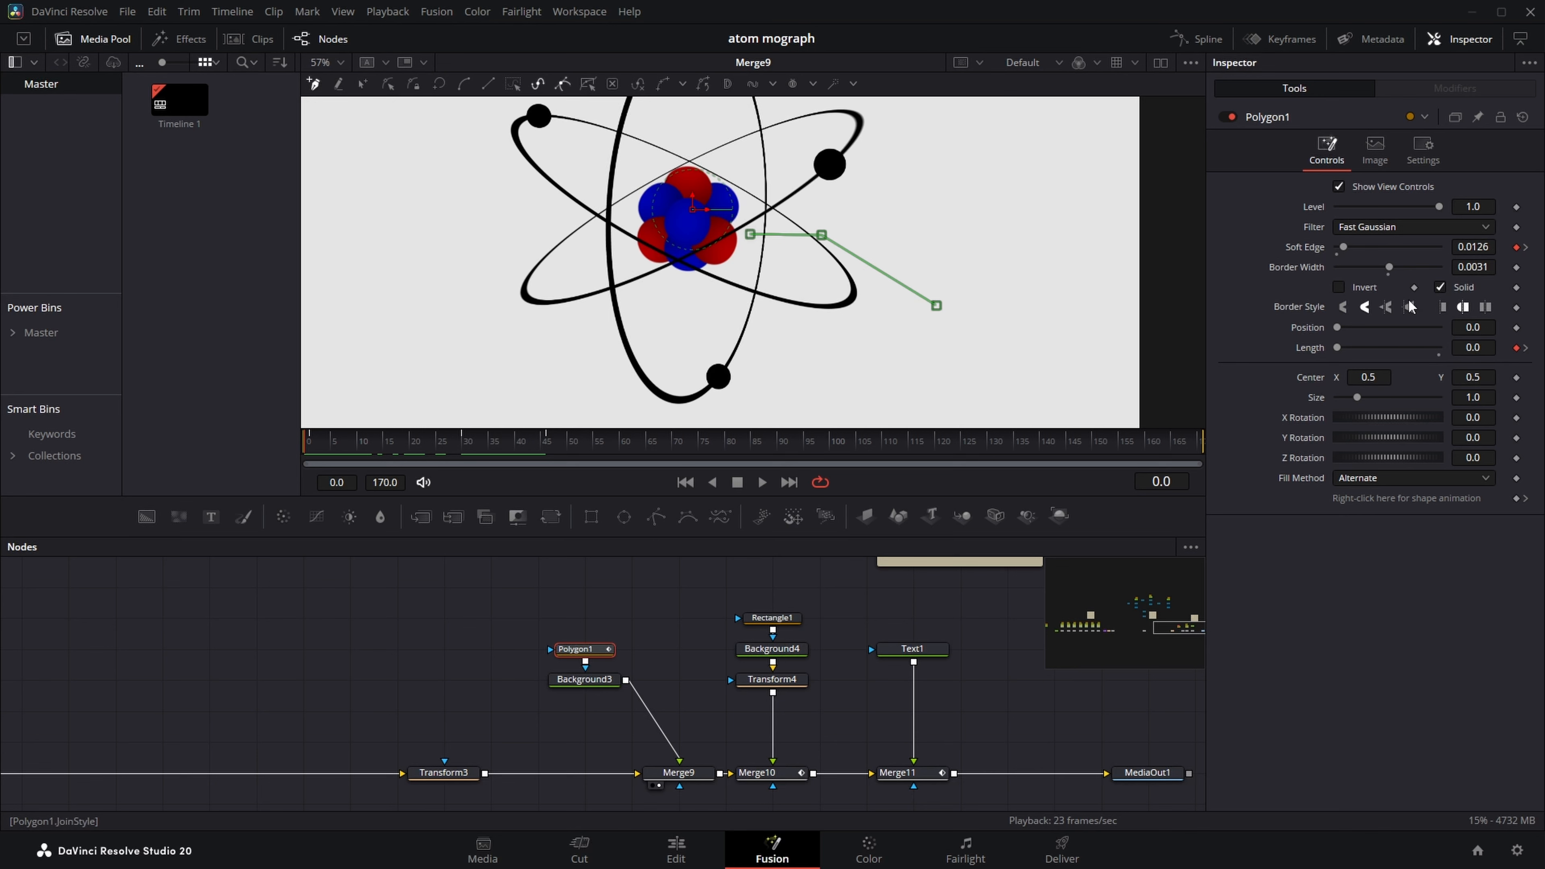
{"action": "key", "text": "F8"}
{"action": "left_click", "coordinate": [678, 626]}
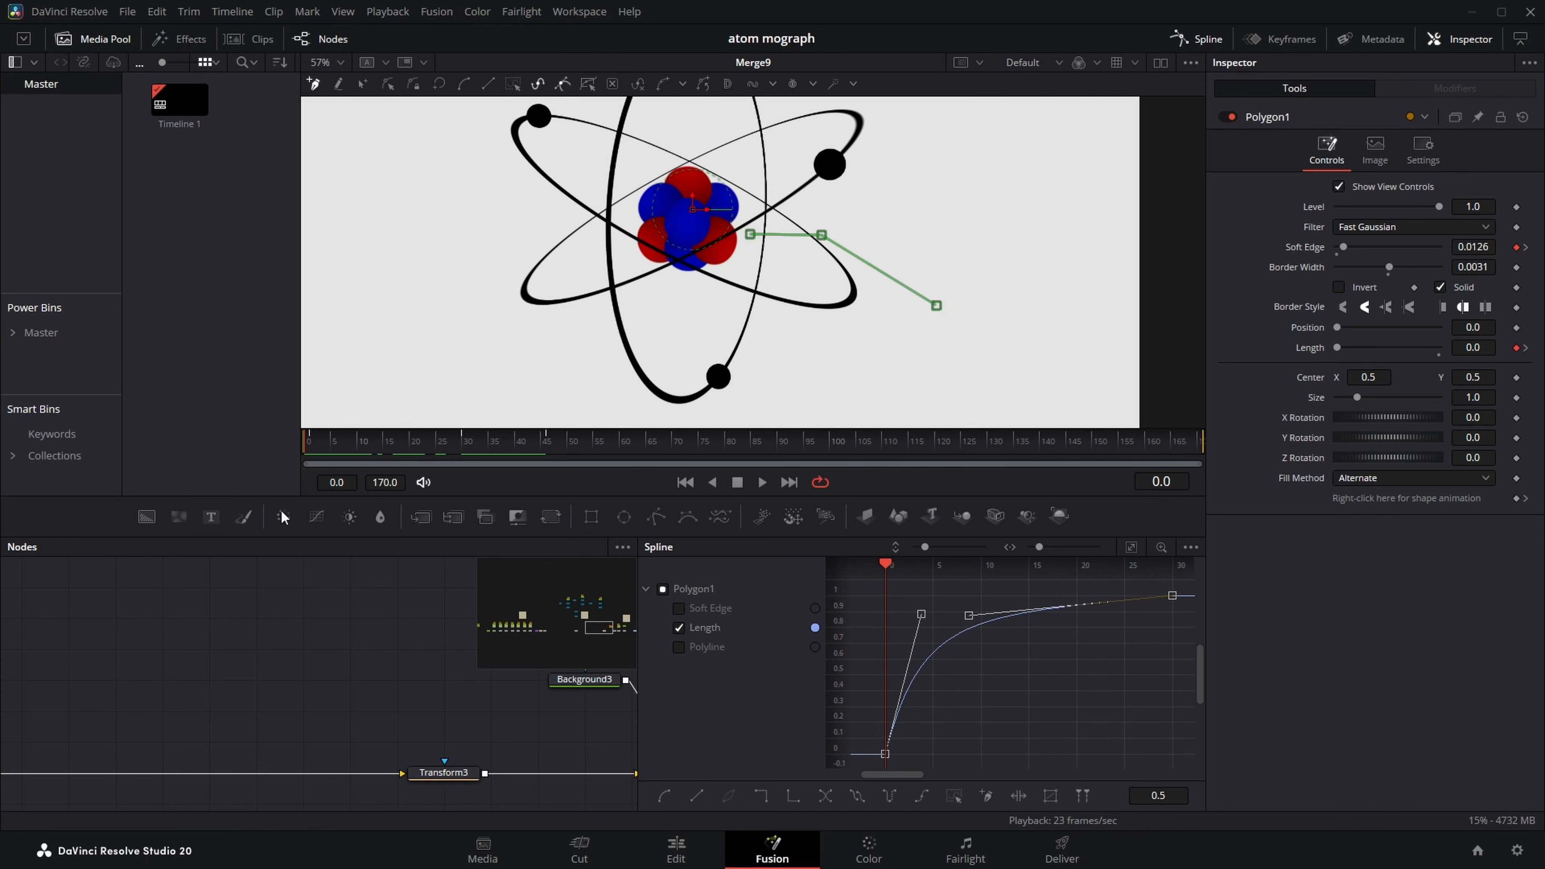
{"action": "left_click", "coordinate": [322, 670]}
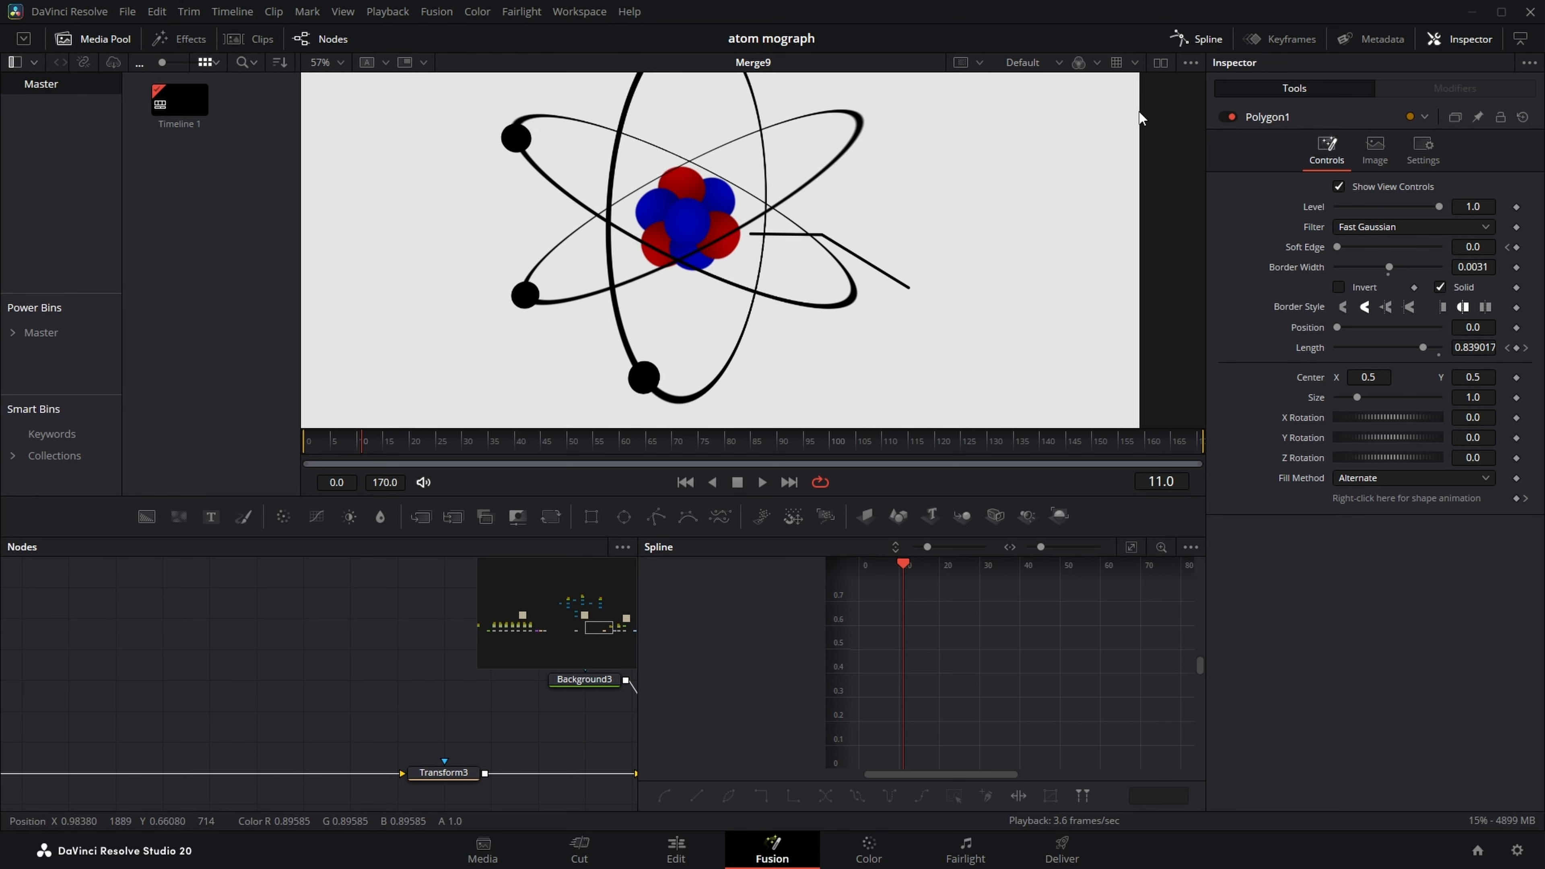
{"action": "left_click", "coordinate": [1200, 39]}
Display the outline box from Background4 and examine the border and size settings of its Rectangle1 mask
{"action": "left_click_drag", "start_coordinate": [627, 764], "coordinate": [579, 753]}
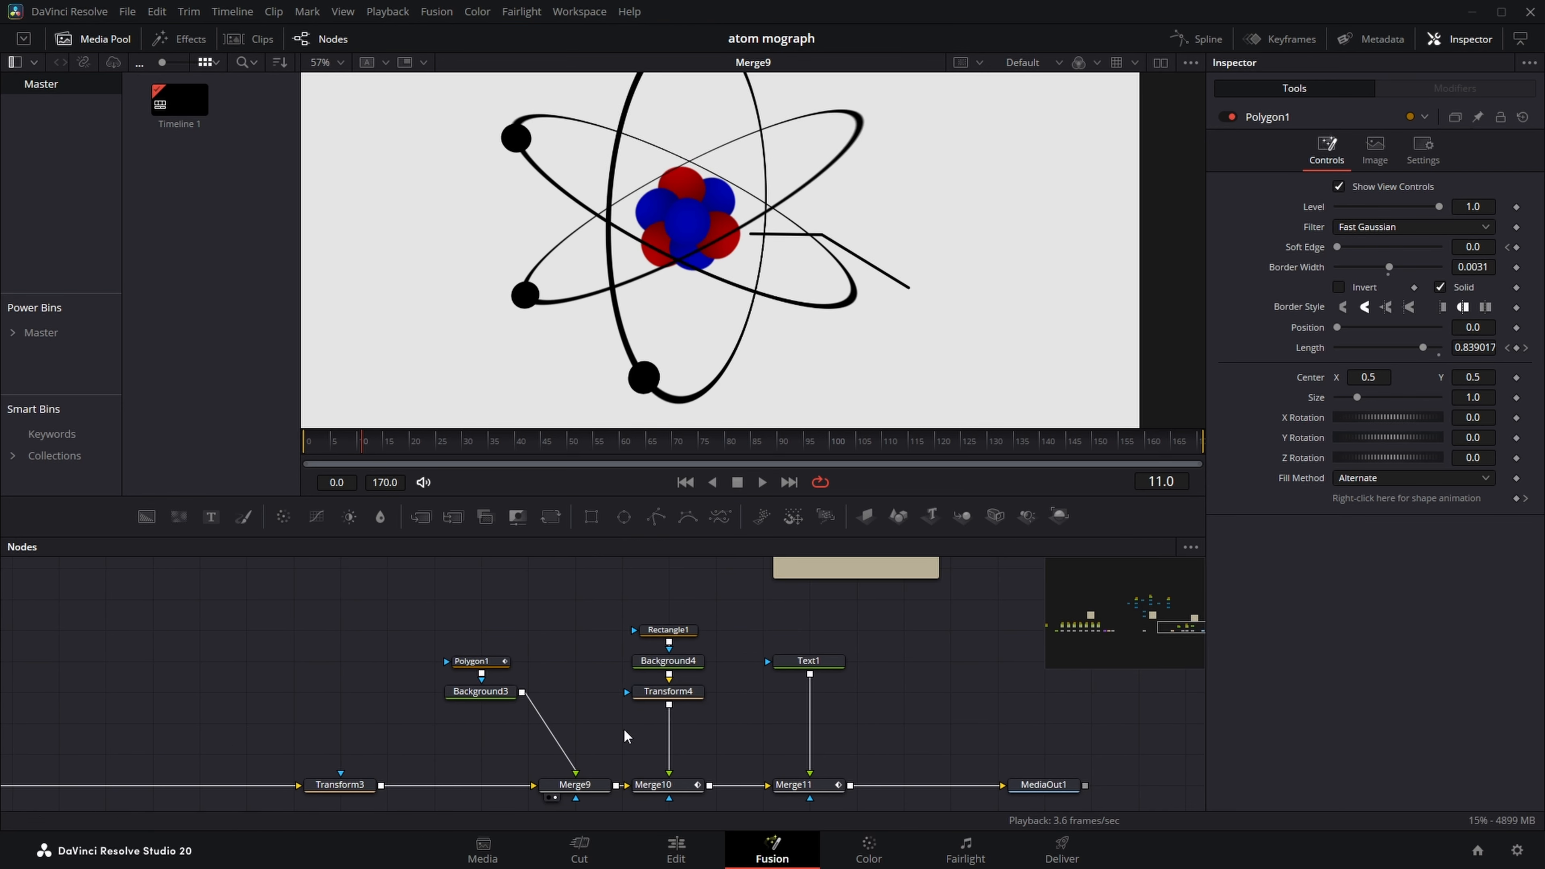
{"action": "left_click", "coordinate": [666, 630]}
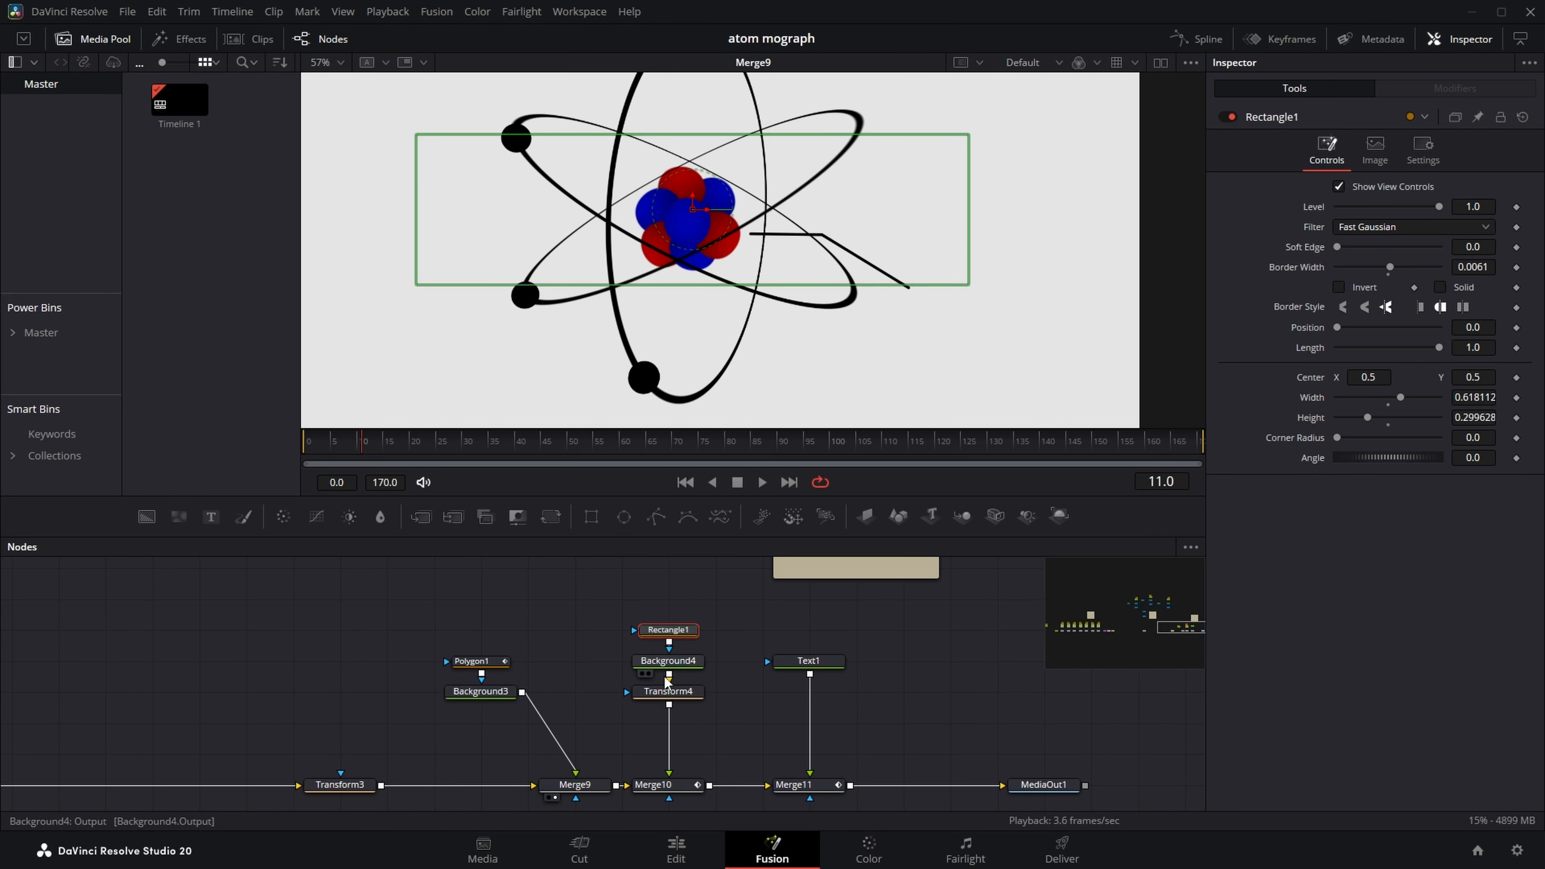
{"action": "left_click", "coordinate": [669, 661]}
{"action": "key", "text": "1"}
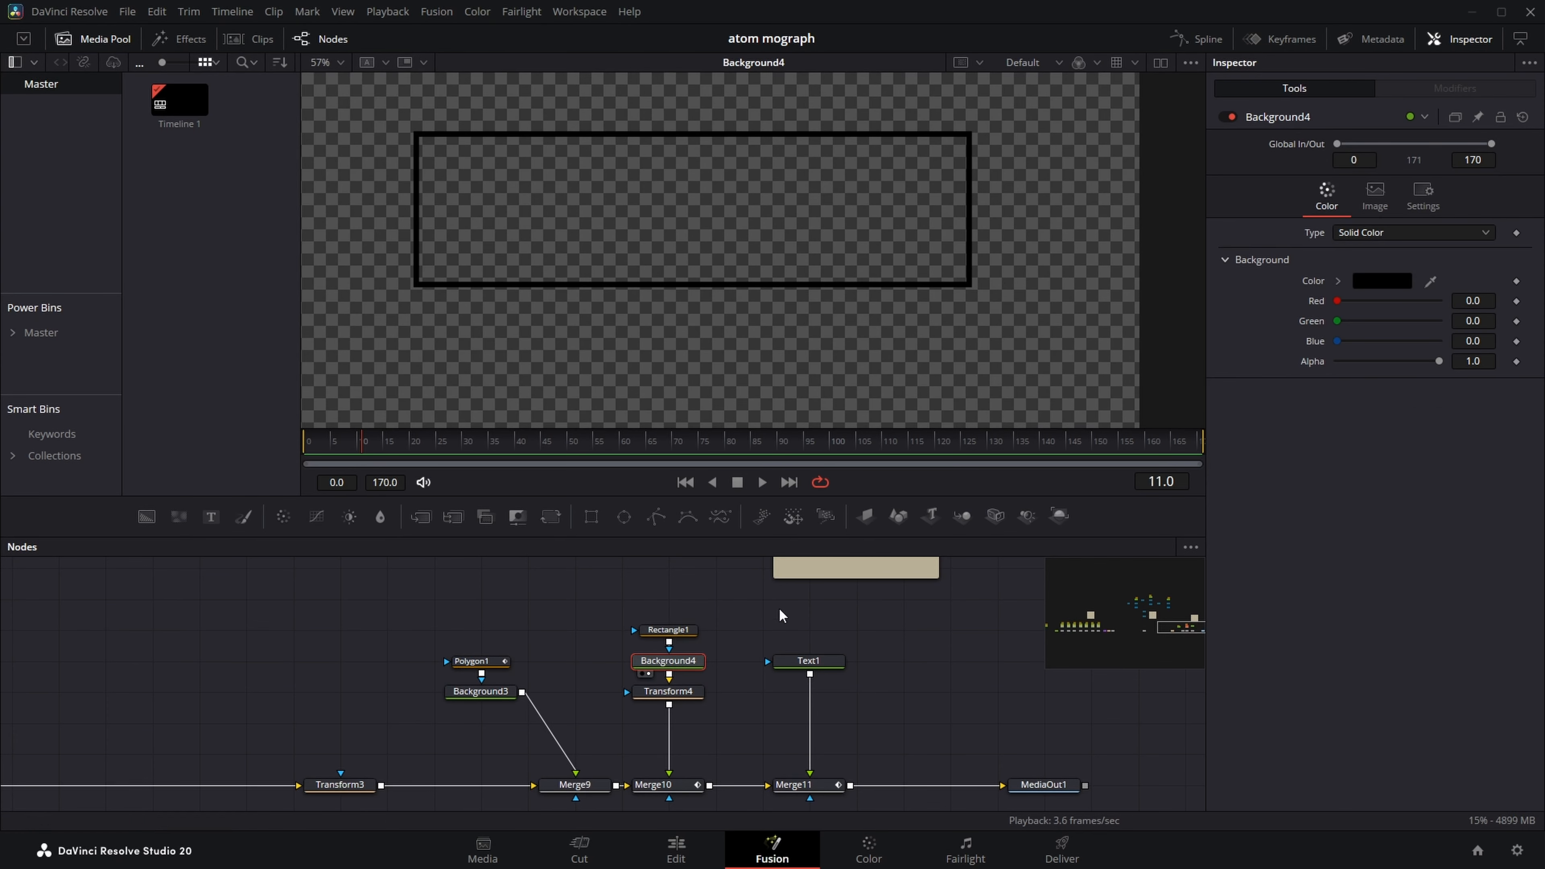
{"action": "left_click", "coordinate": [668, 630]}
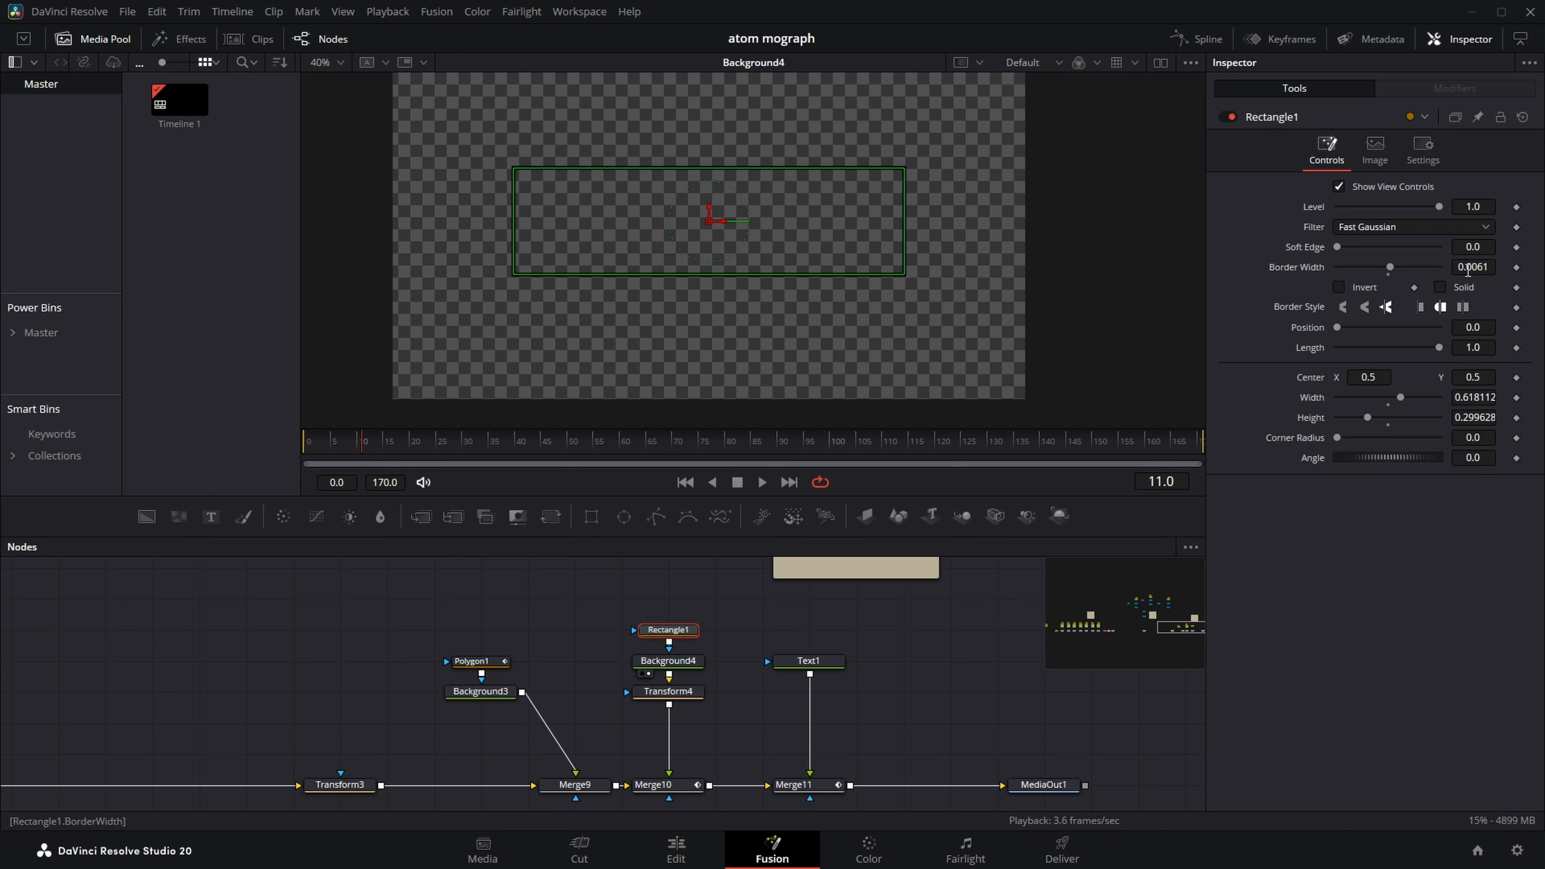
{"action": "scroll", "coordinate": [734, 262], "scroll_direction": "down", "scroll_amount": 2}
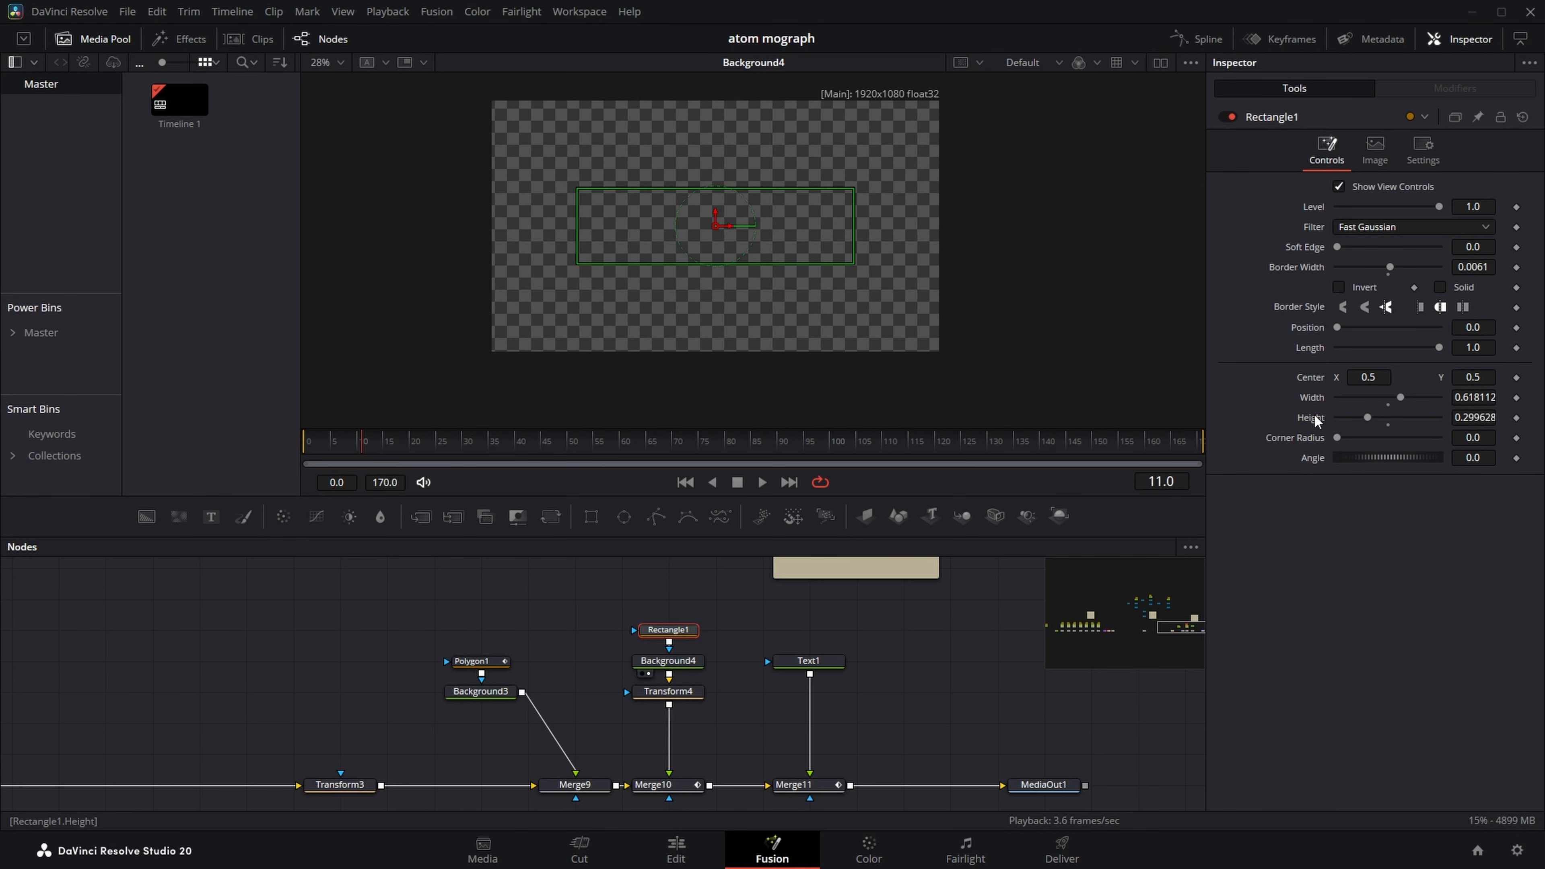
Examine Transform4's position and size settings, display Merge10 in the viewer and scrub to frame 38 to view the outline box
{"action": "left_click", "coordinate": [668, 694]}
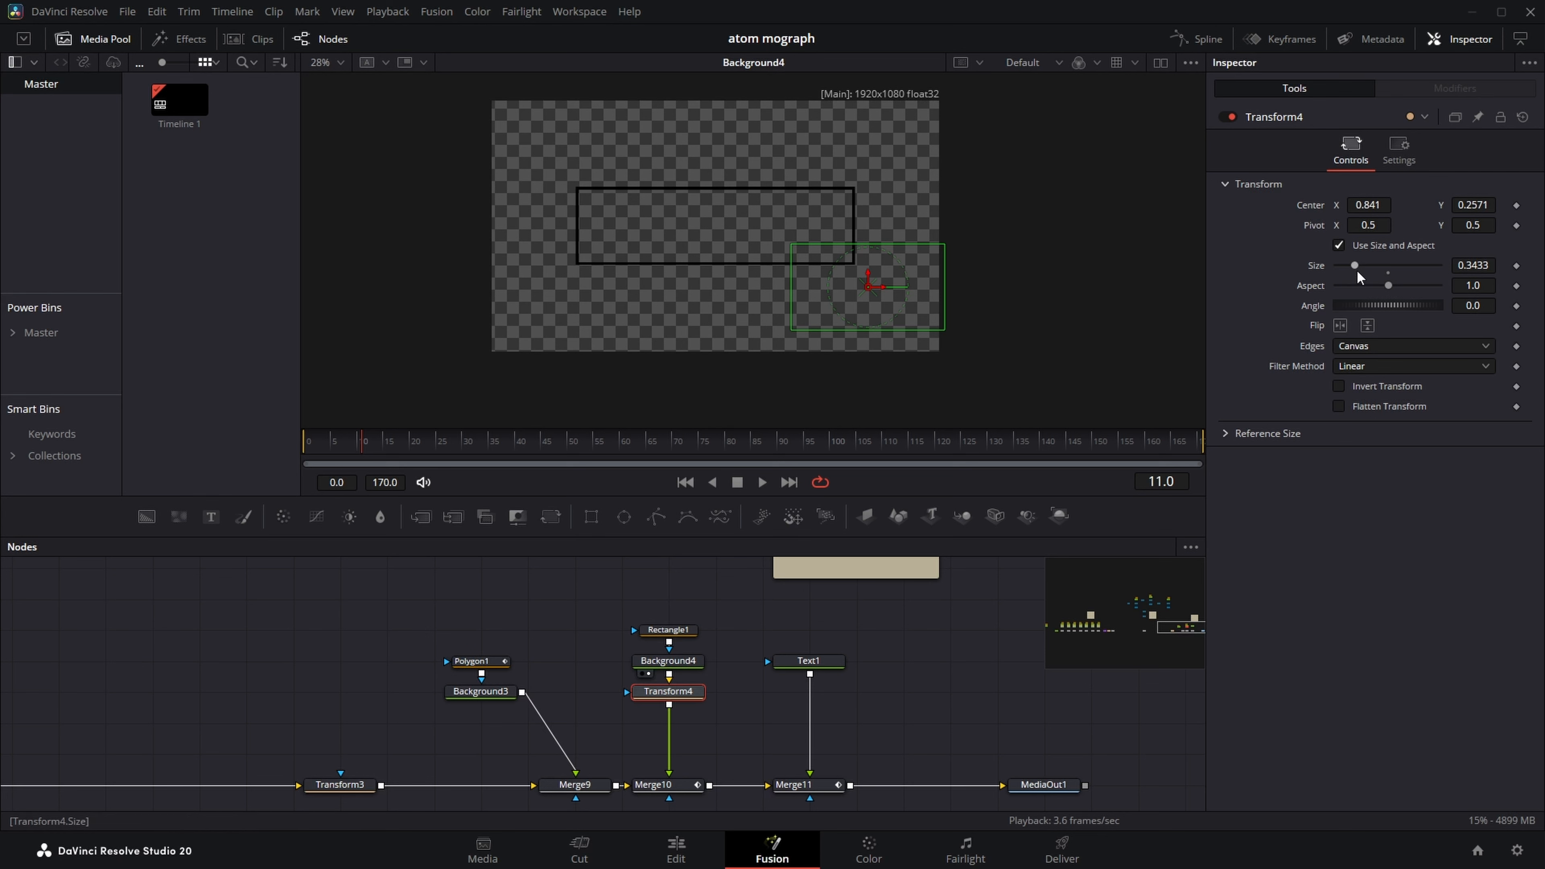
{"action": "left_click", "coordinate": [660, 782]}
{"action": "key", "text": "1"}
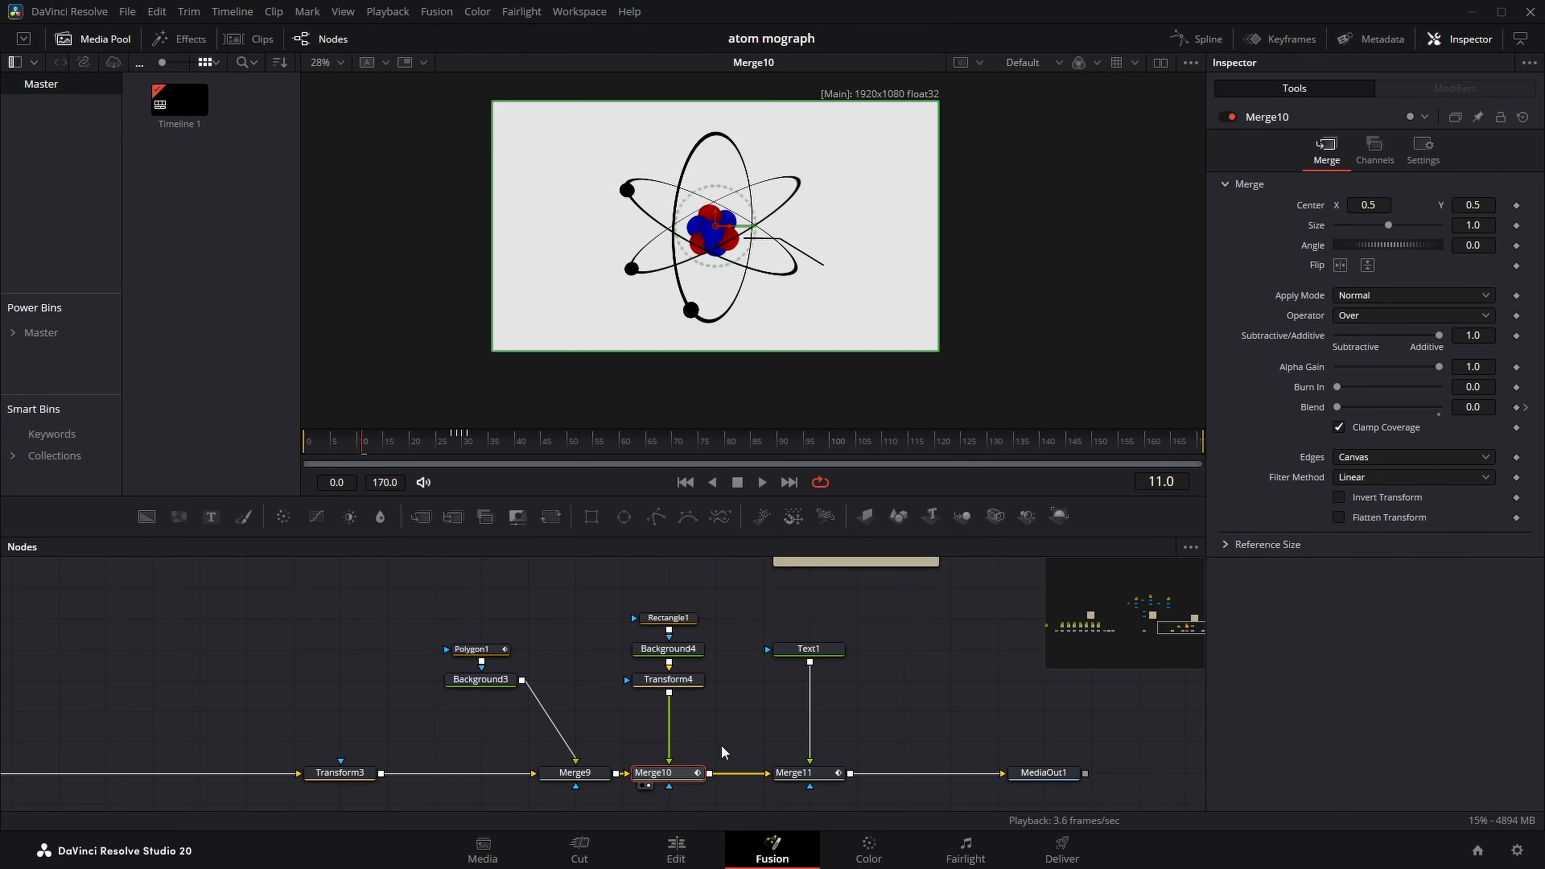
{"action": "left_click", "coordinate": [744, 738]}
{"action": "left_click_drag", "start_coordinate": [476, 443], "coordinate": [499, 441]}
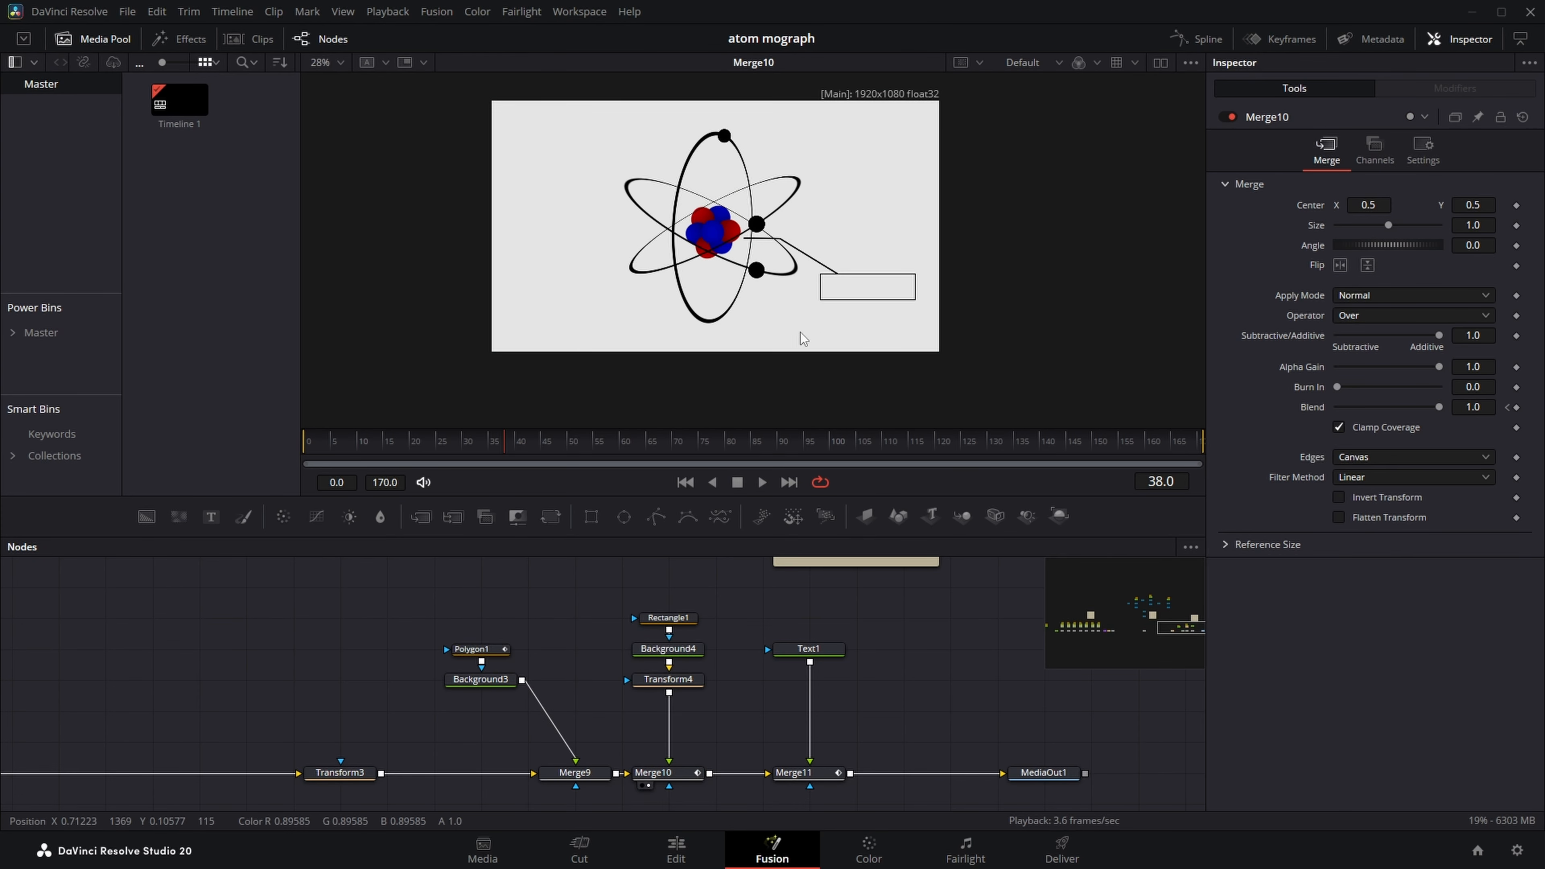
Scrub Merge10 between frames 28 and 35 and examine its Blend keyframes along with the Transform4 and Merge9 nodes
{"action": "scroll", "coordinate": [801, 333], "scroll_direction": "up", "scroll_amount": 2}
{"action": "left_click_drag", "start_coordinate": [496, 446], "coordinate": [453, 450]}
{"action": "left_click", "coordinate": [654, 772]}
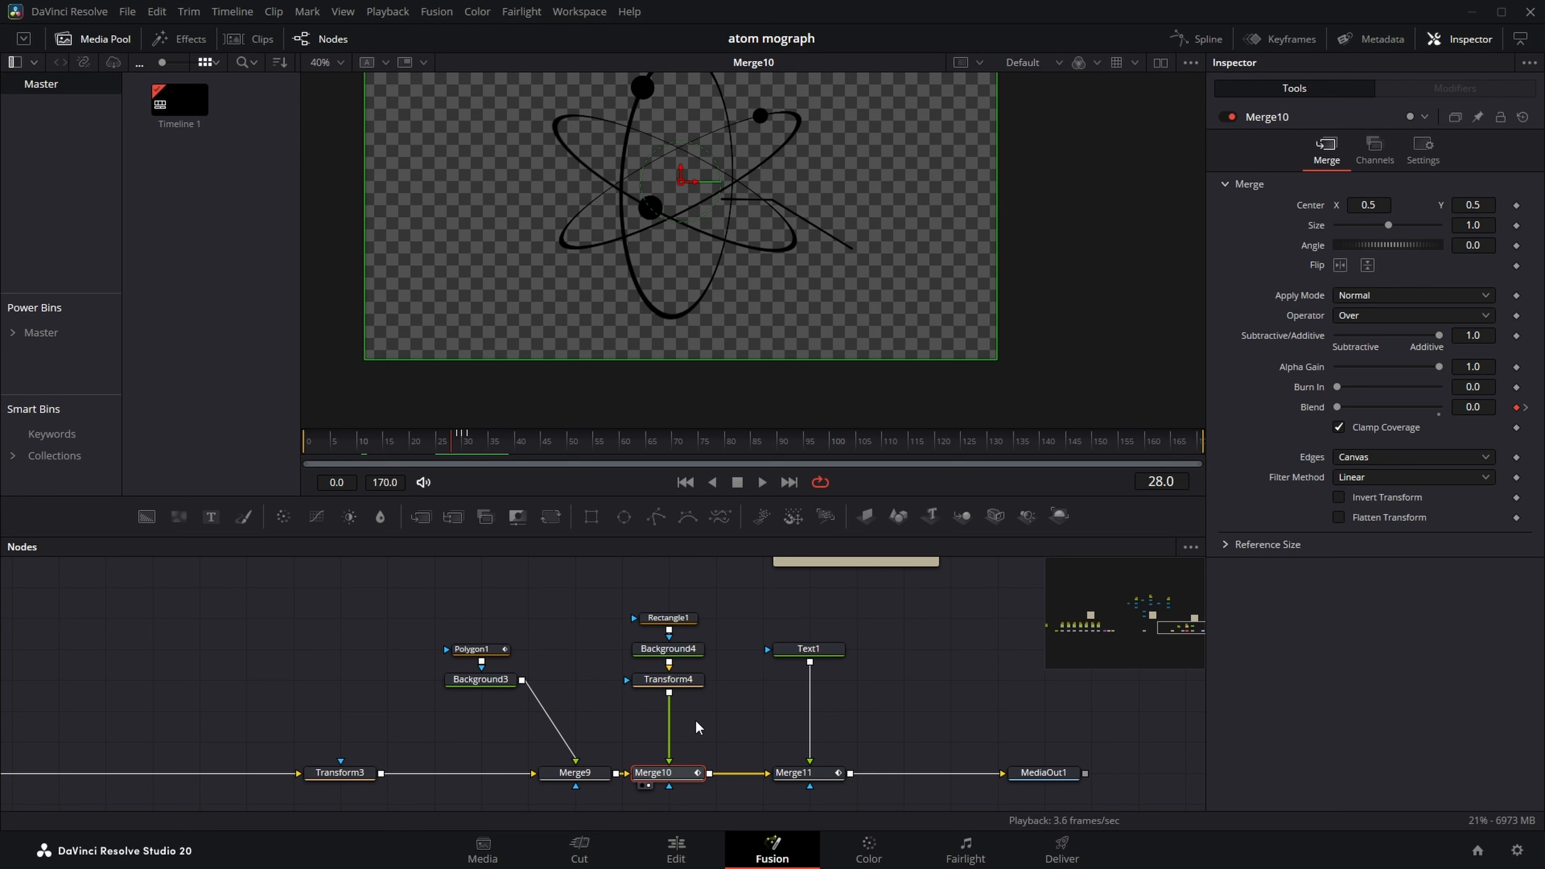
{"action": "left_click", "coordinate": [691, 678]}
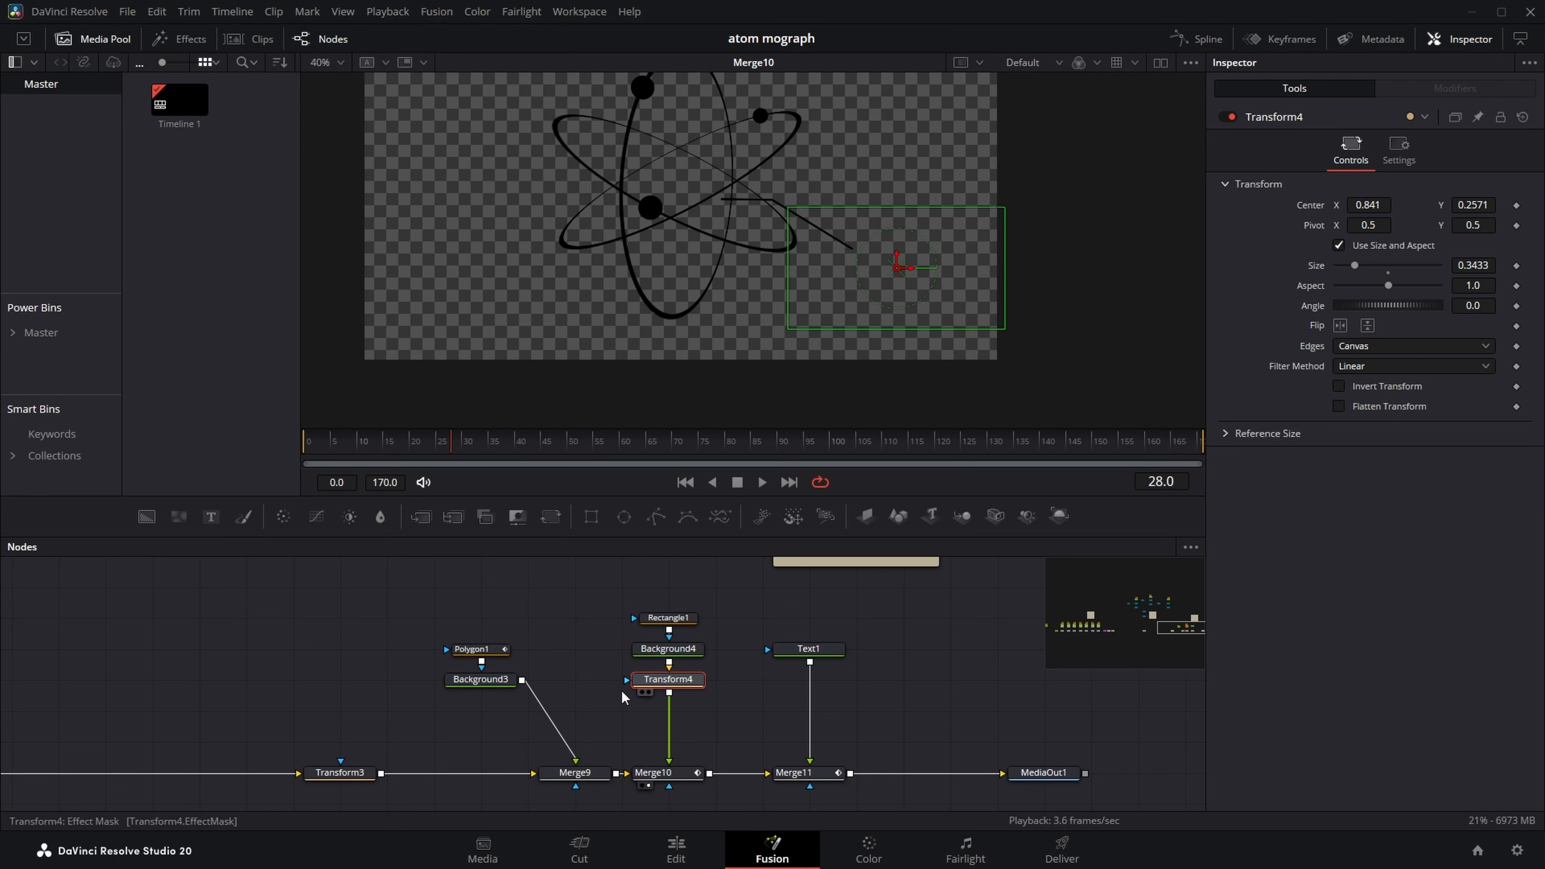
{"action": "left_click", "coordinate": [577, 771]}
{"action": "scroll", "coordinate": [197, 724], "scroll_direction": "down", "scroll_amount": 2}
{"action": "scroll", "coordinate": [629, 718], "scroll_direction": "up", "scroll_amount": 2}
{"action": "left_click_drag", "start_coordinate": [679, 727], "coordinate": [704, 773]}
{"action": "left_click", "coordinate": [632, 753]}
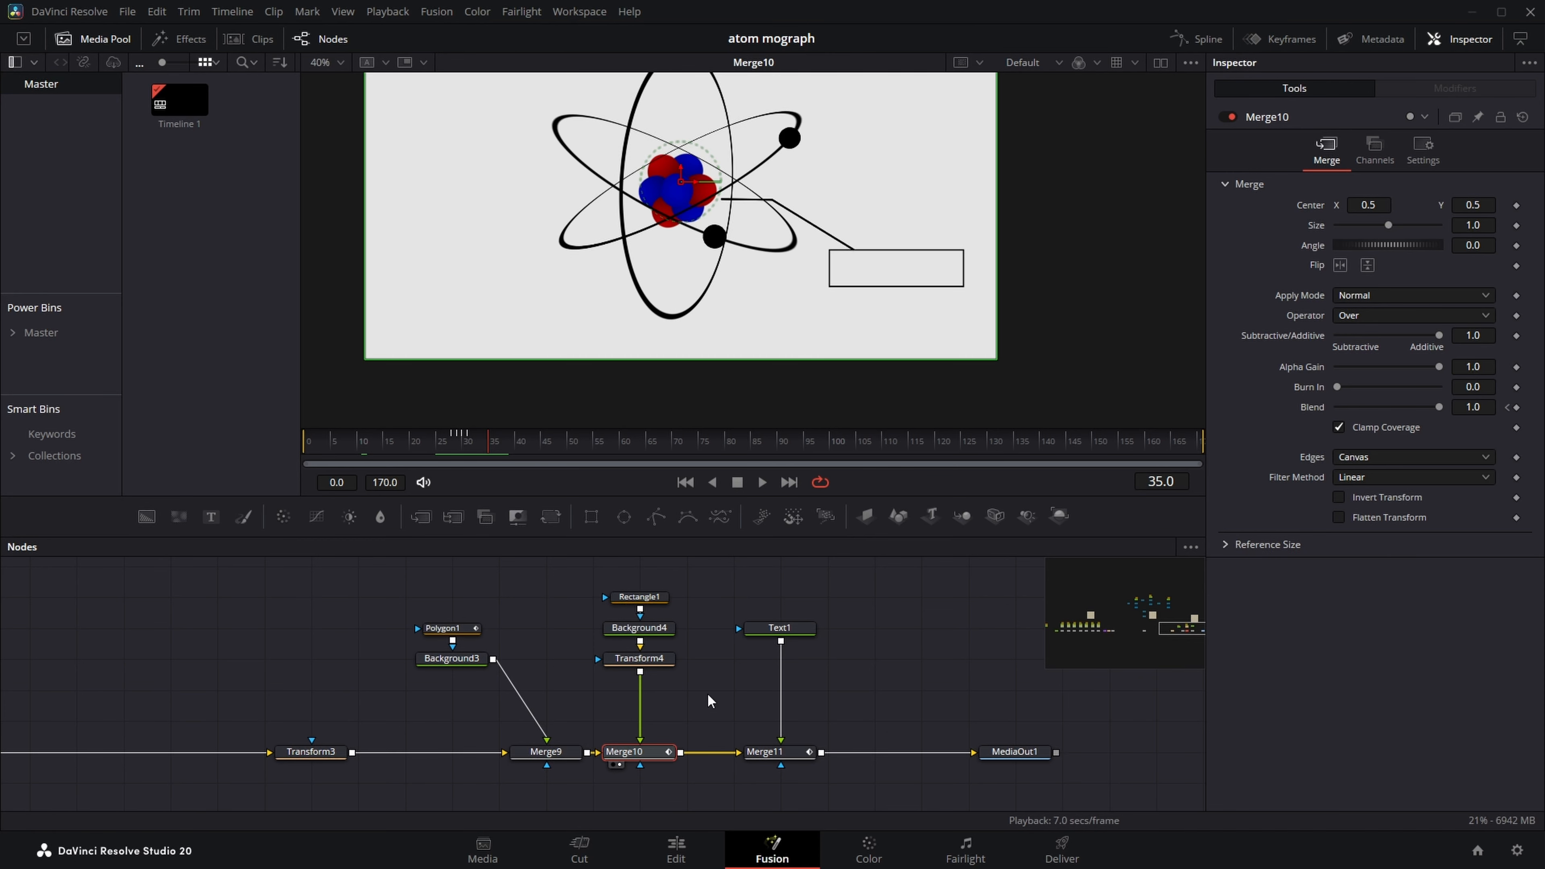
Display Merge11 in the viewer and examine the text settings of the Text1 node's ATOM label
{"action": "left_click", "coordinate": [768, 627]}
{"action": "left_click", "coordinate": [787, 754]}
{"action": "key", "text": "1"}
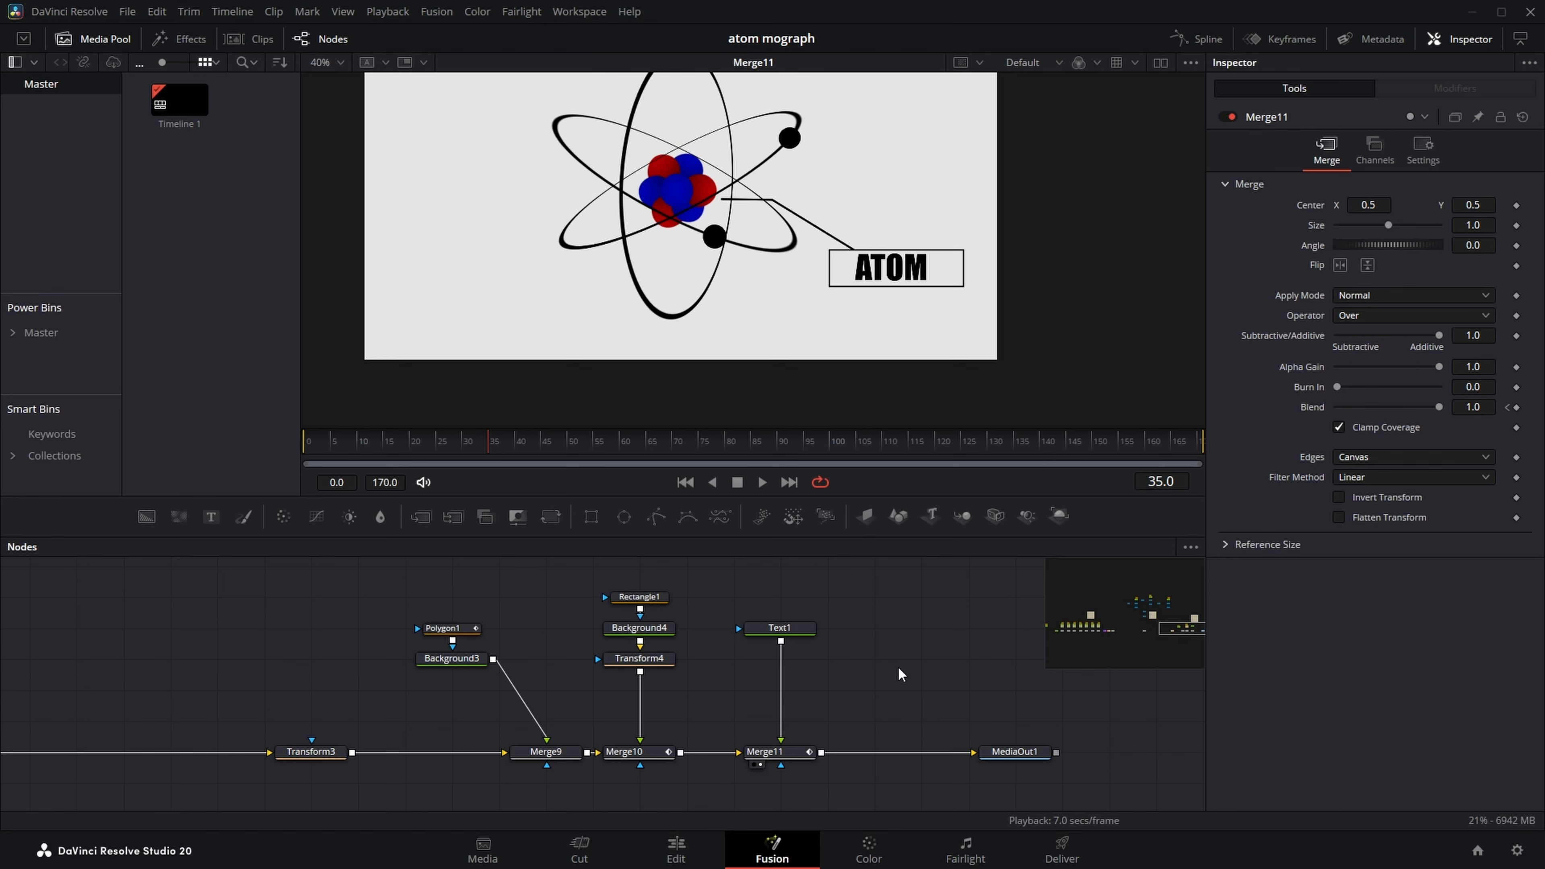
{"action": "left_click", "coordinate": [780, 627]}
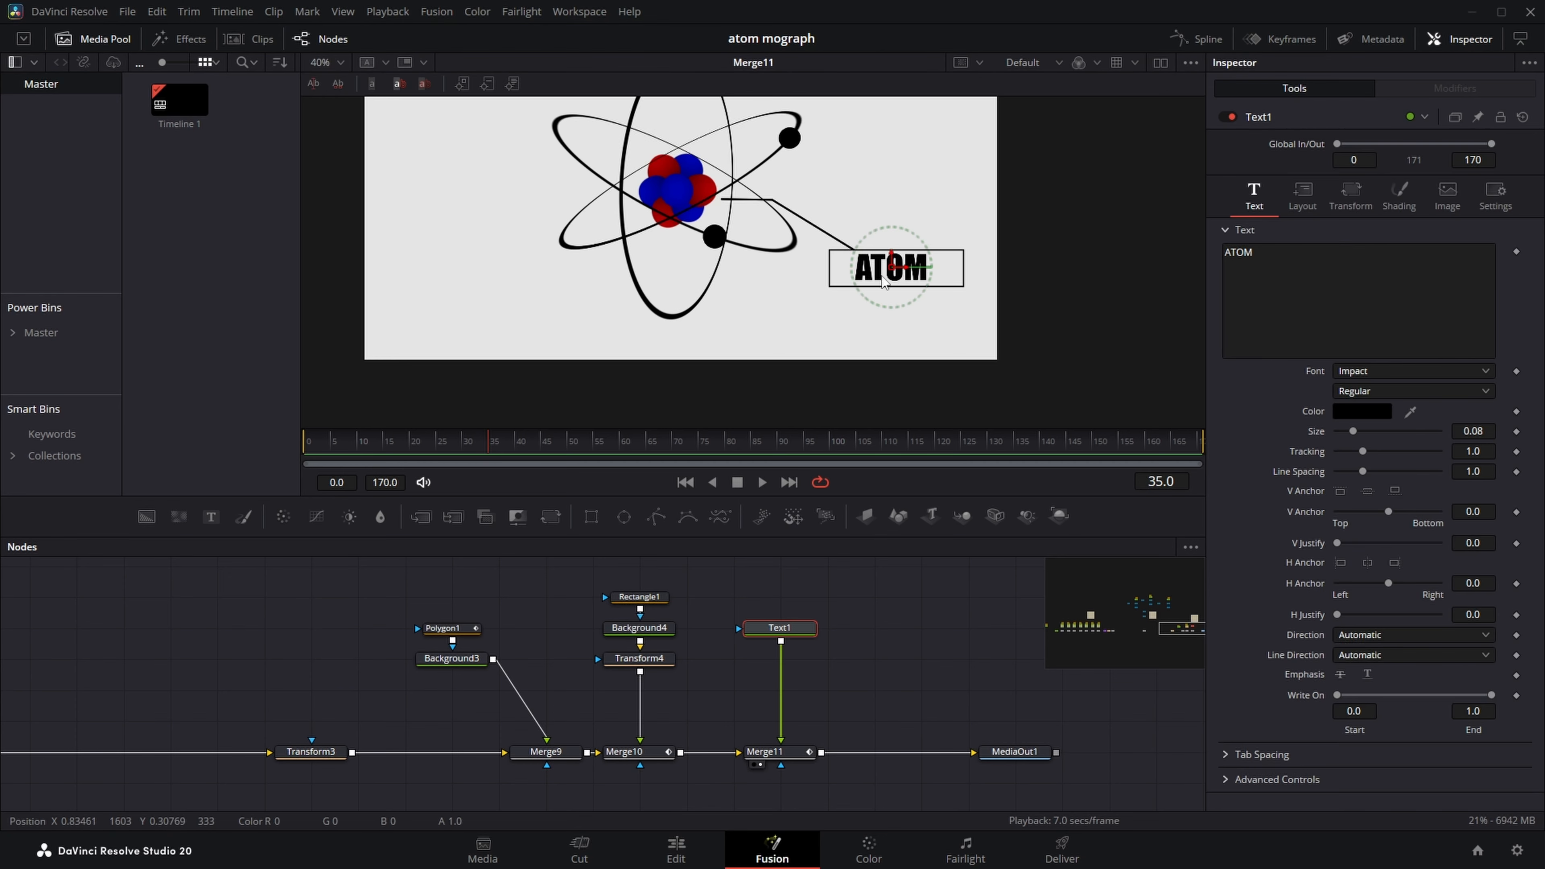
Display MediaOut1 in the viewer, switch to the Edit page and play the whole composition in a loop
{"action": "left_click", "coordinate": [1014, 752]}
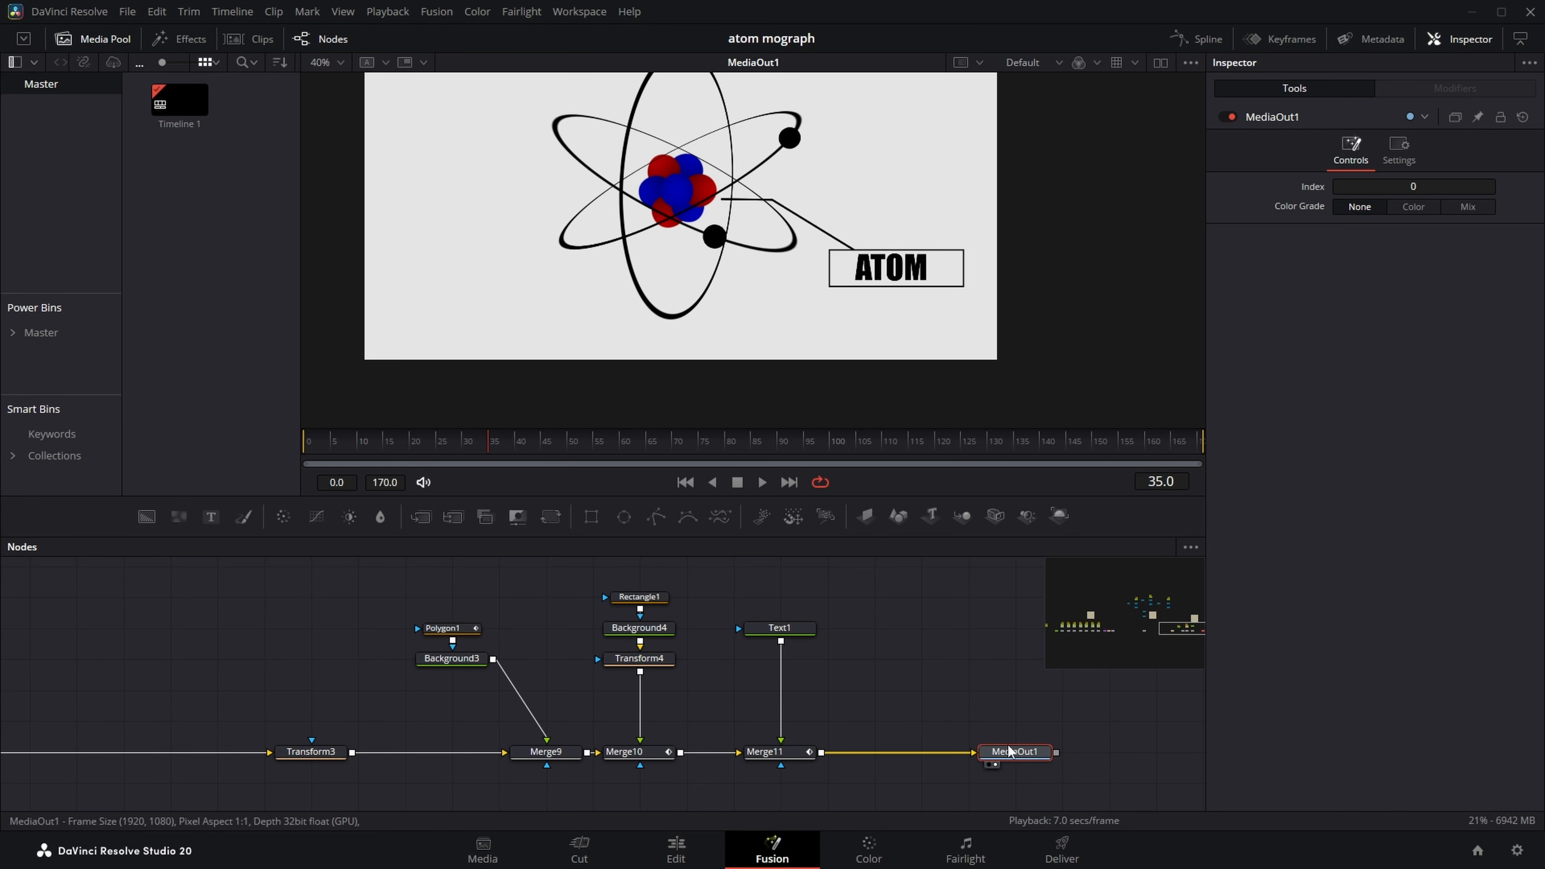
{"action": "key", "text": "1"}
{"action": "left_click", "coordinate": [676, 849]}
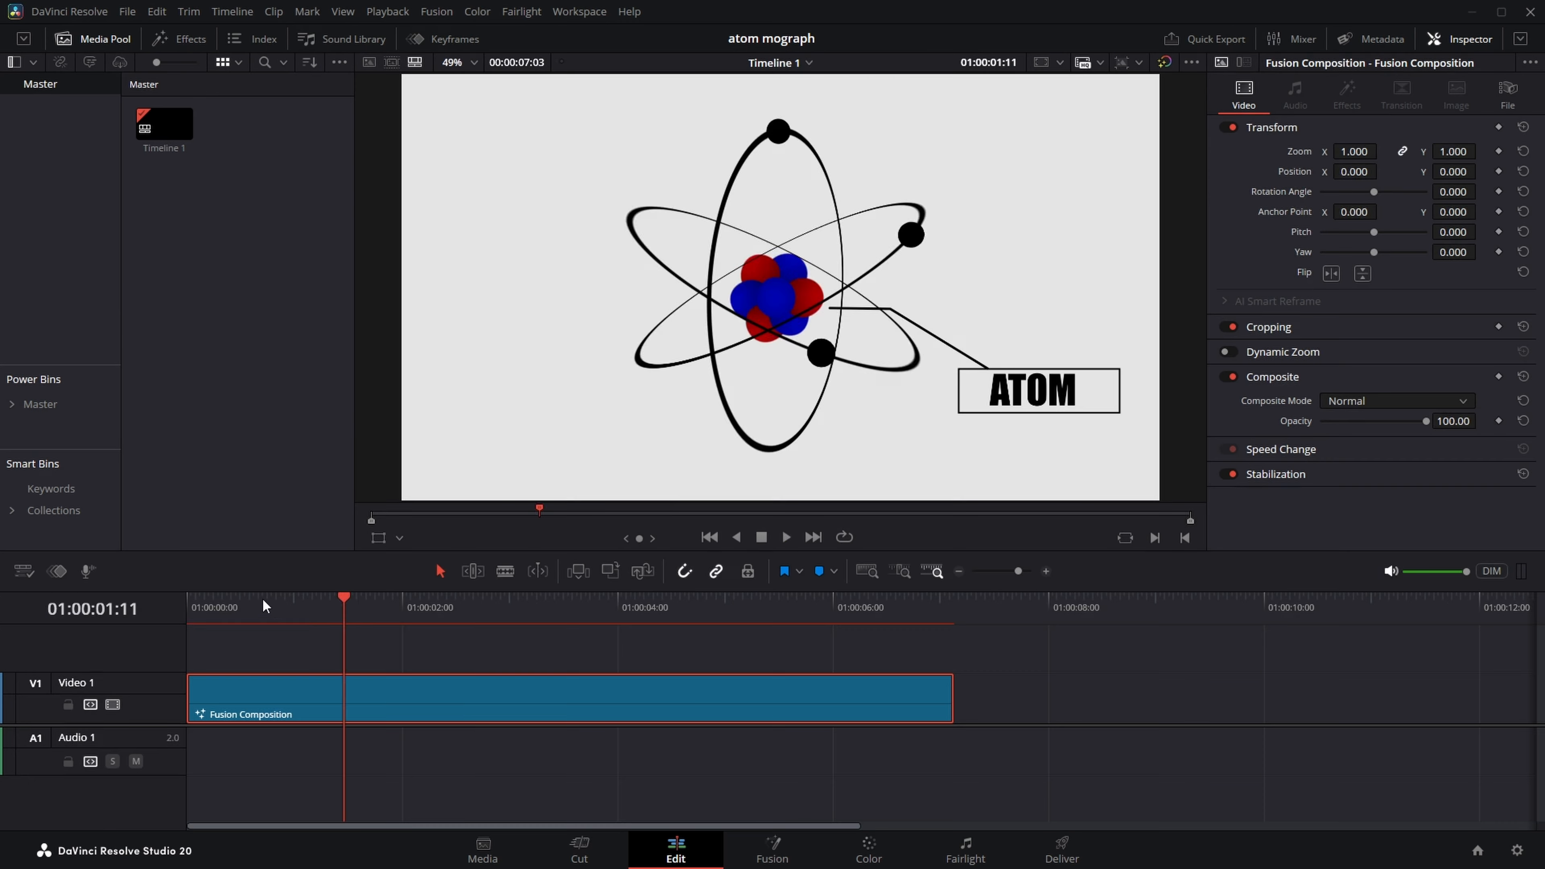
{"action": "key", "text": "space"}
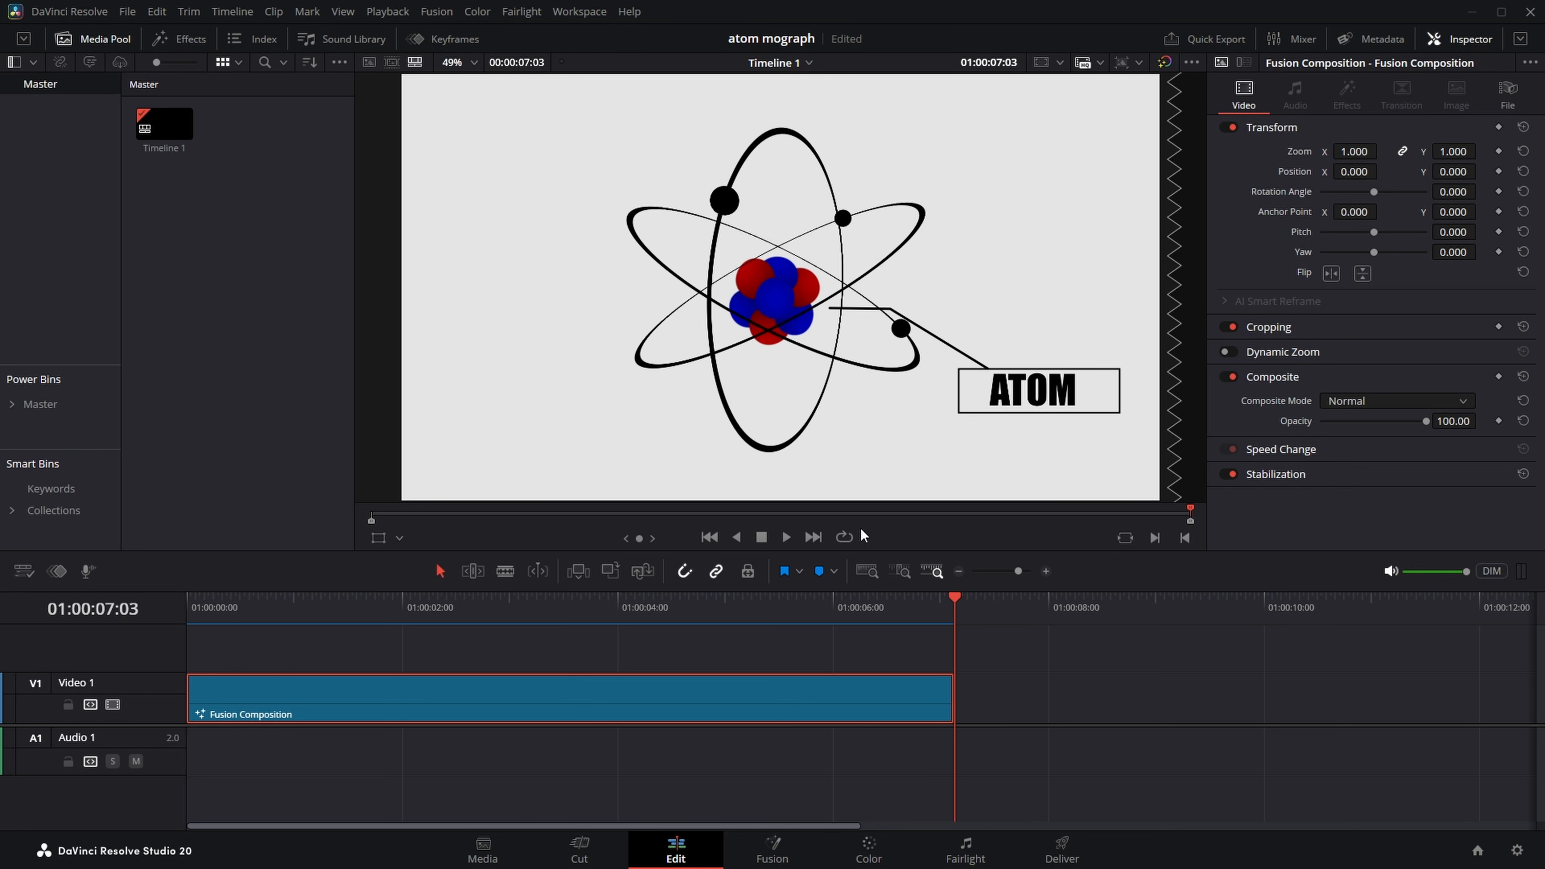
{"action": "left_click", "coordinate": [786, 536]}
{"action": "left_click", "coordinate": [1036, 710]}
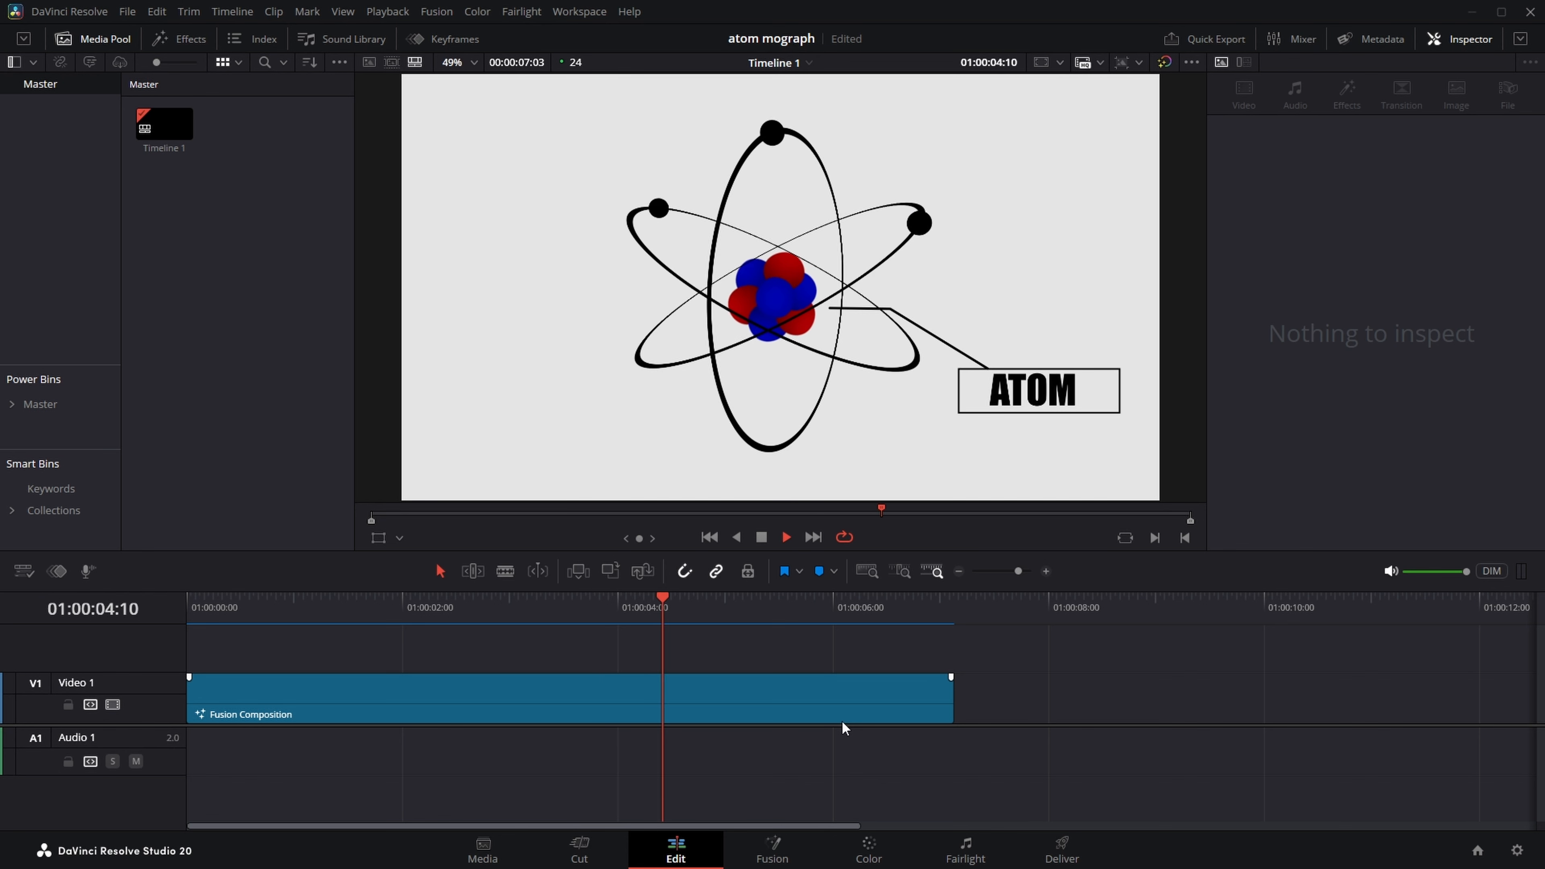
Open the timeline's Fusion Composition clip in the Fusion page and view the merge chain from Merge1 to S_WarpWaves1 up close
{"action": "left_click", "coordinate": [772, 708]}
{"action": "right_click", "coordinate": [749, 696]}
{"action": "left_click", "coordinate": [817, 591]}
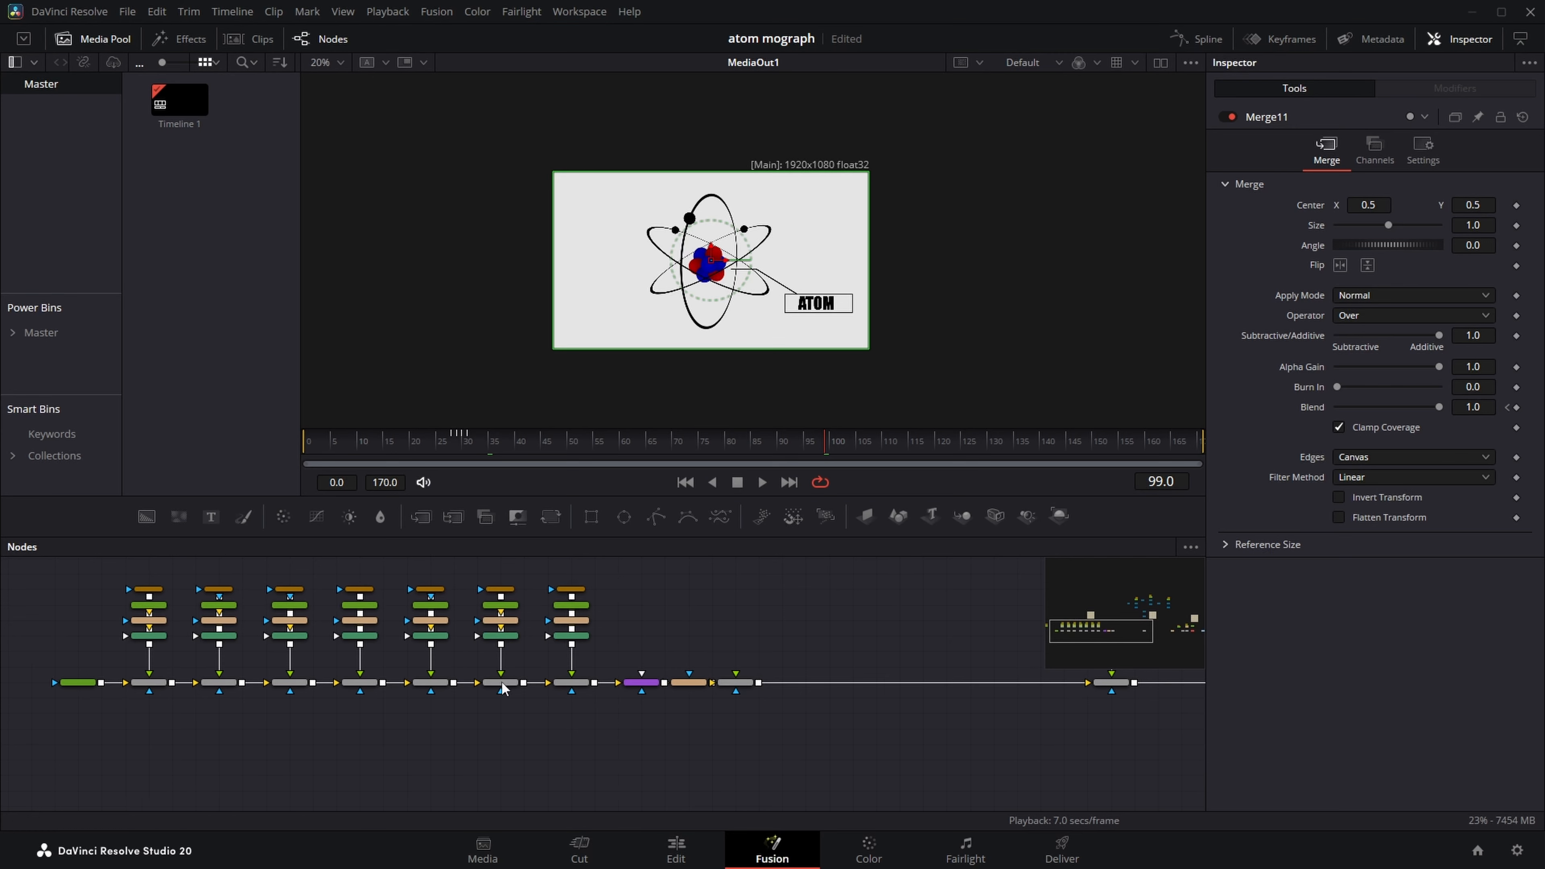
{"action": "scroll", "coordinate": [356, 654], "scroll_direction": "up", "scroll_amount": 3}
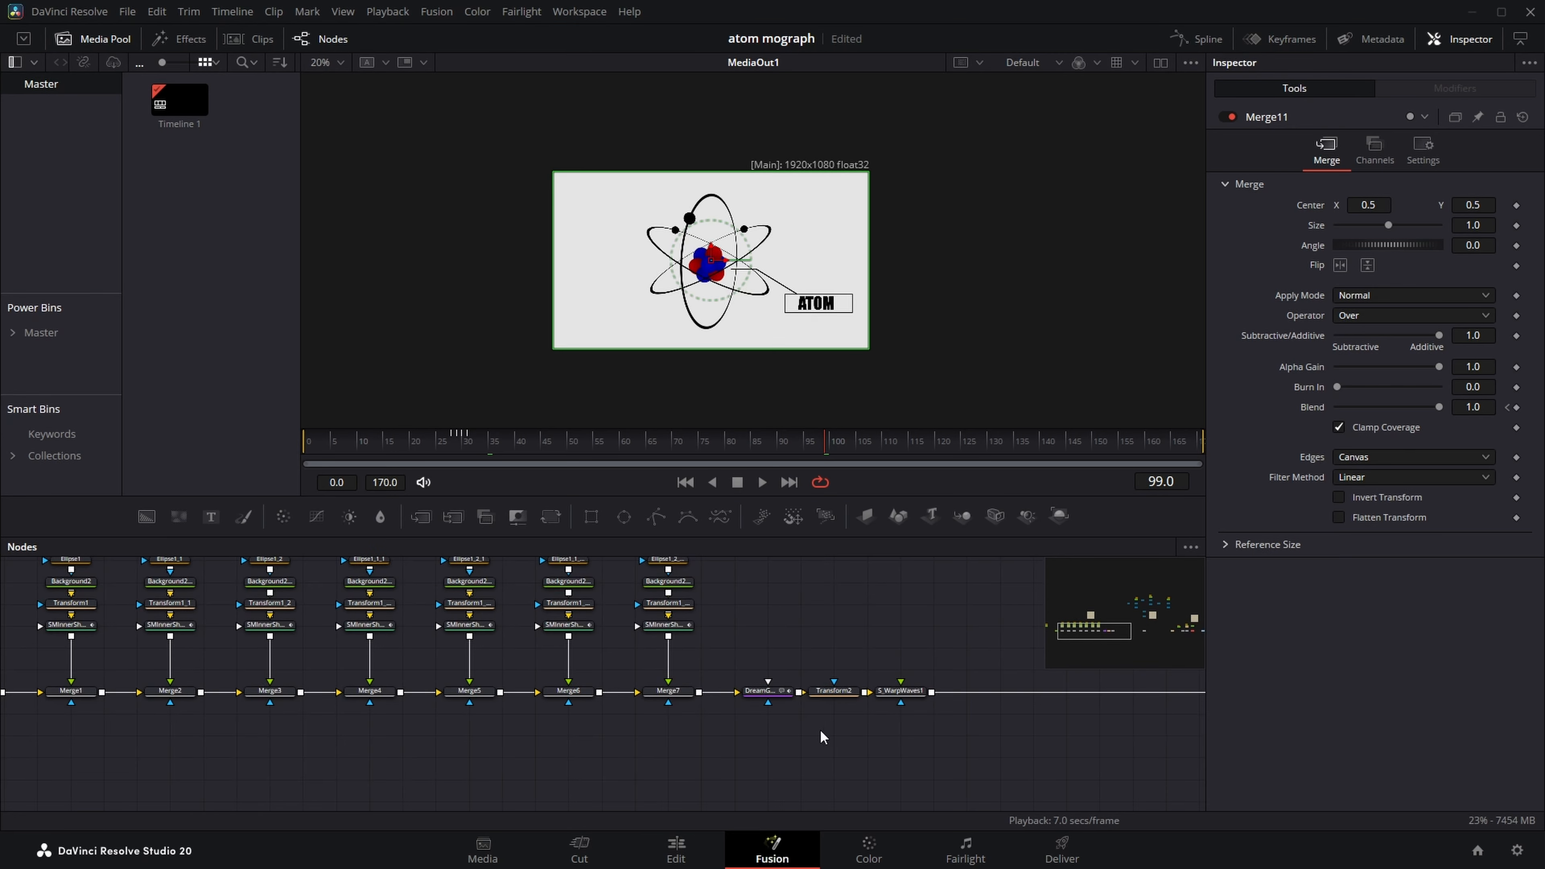